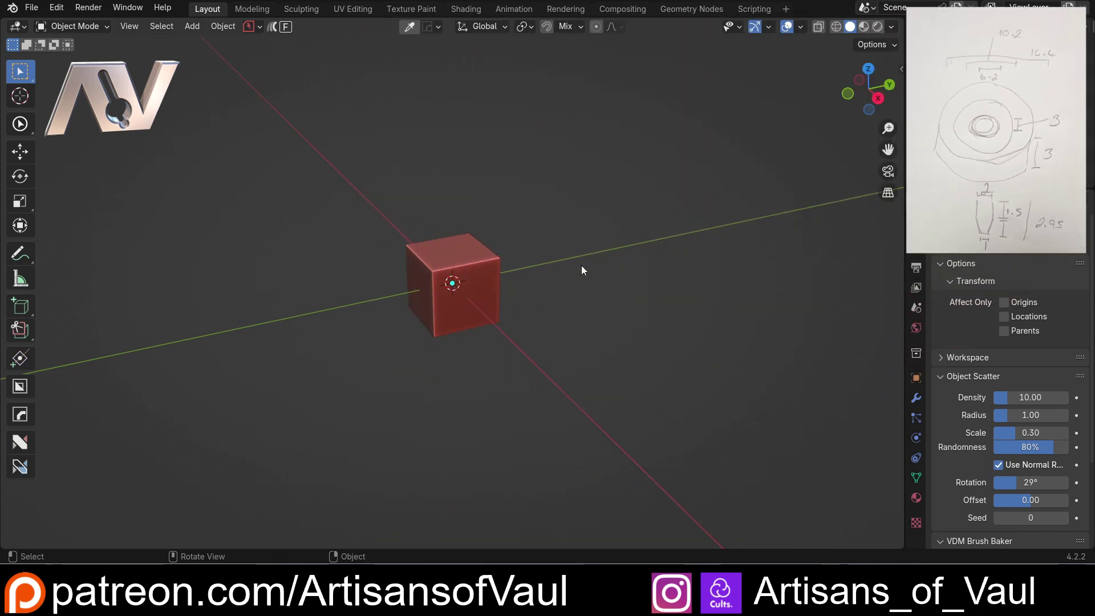
- Delete the default cube from the scene
click(488, 288)
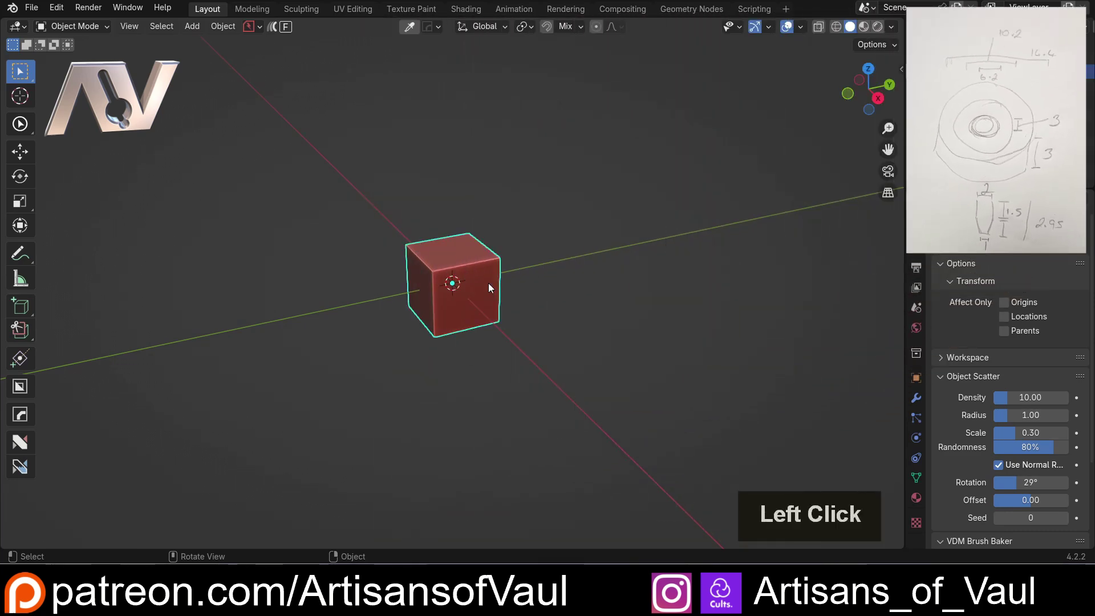
key(Delete)
- Add a gear mesh at the scene's origin
key(shift+a)
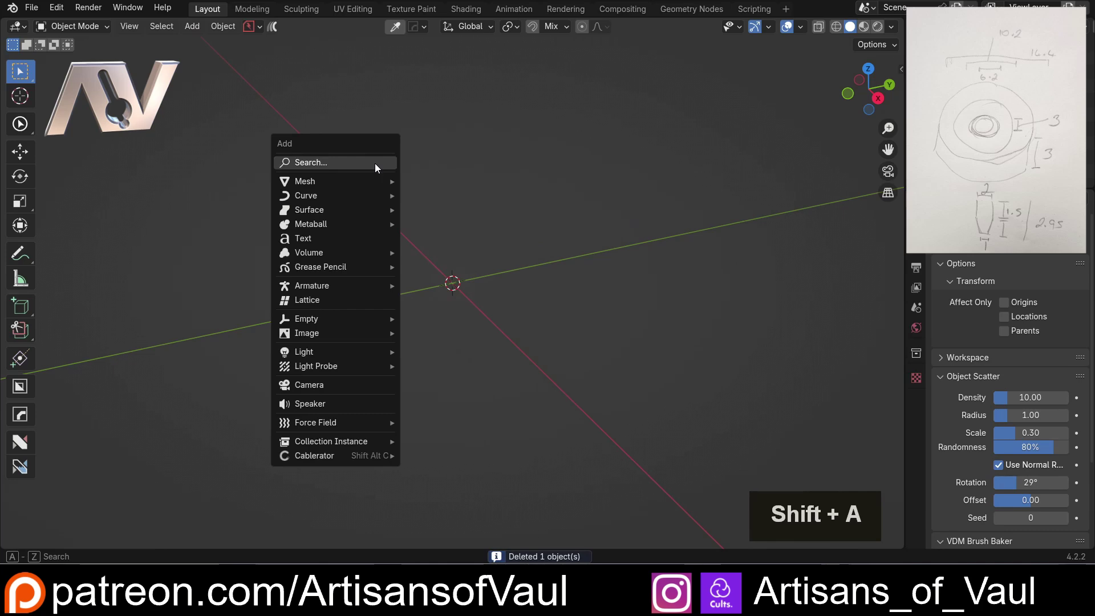
mouse_move(365, 181)
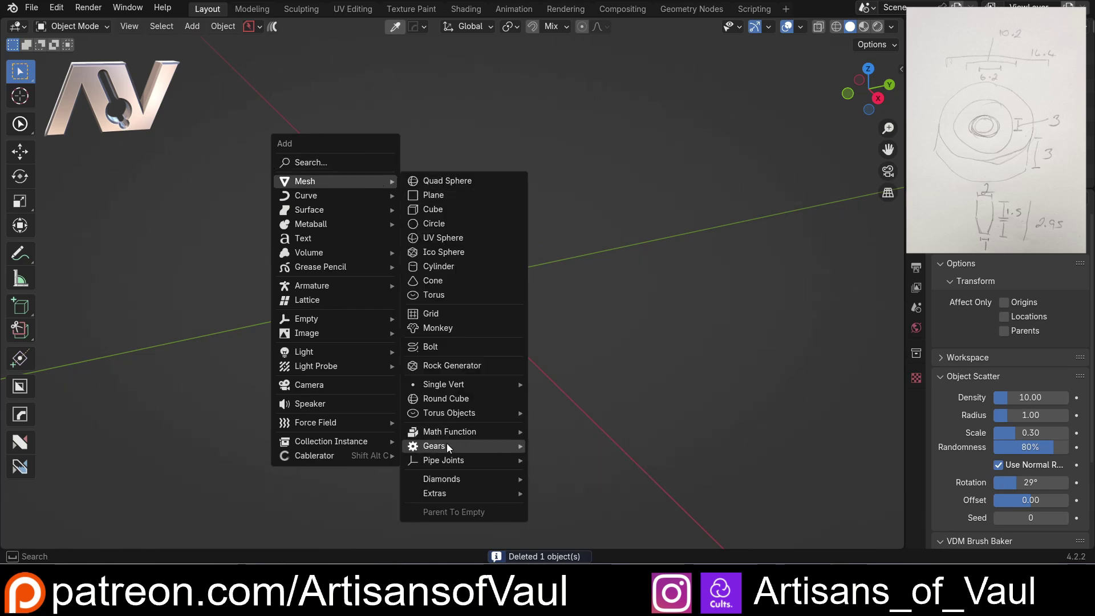
mouse_move(453, 445)
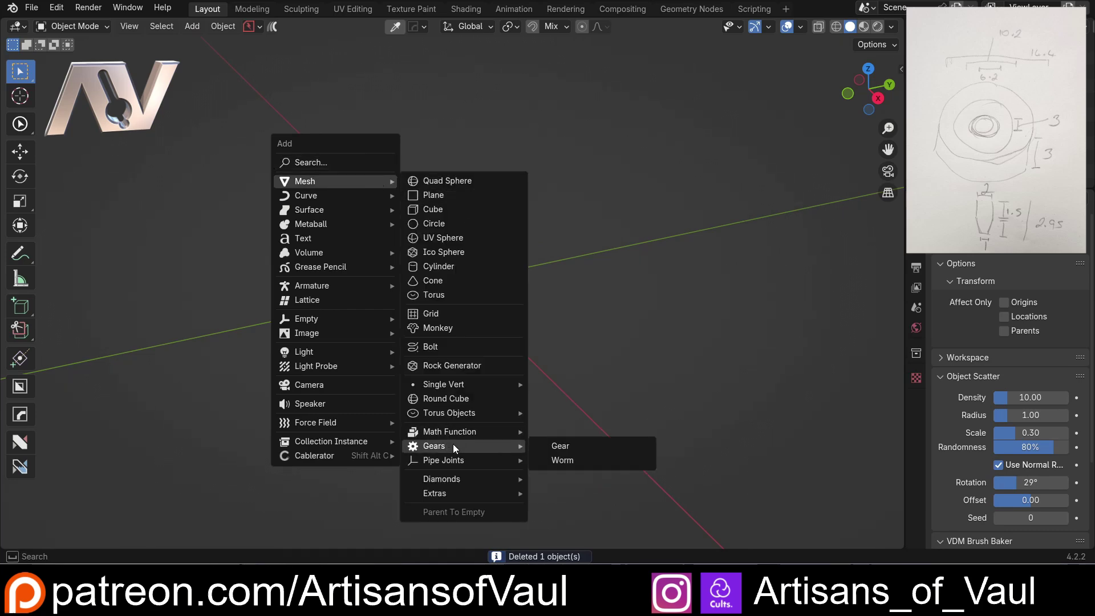
click(580, 447)
scroll(474, 278, up, 4)
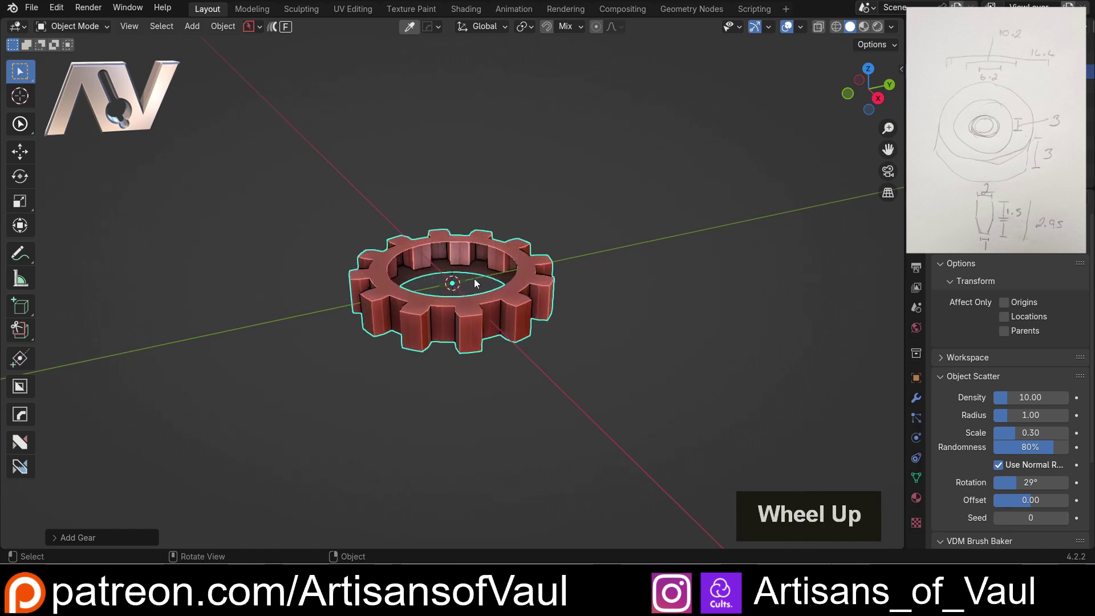
middle_drag(474, 278, 453, 335)
scroll(454, 335, up, 3)
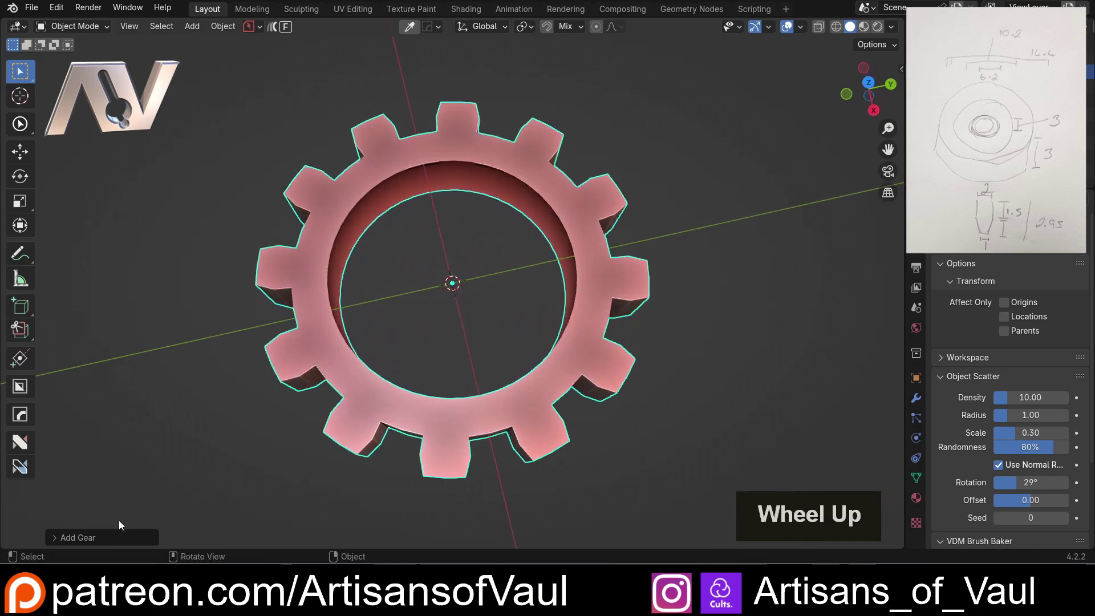
- Set the gear to 11 teeth with a radius of 0.73 and an addendum of 0.07
click(86, 538)
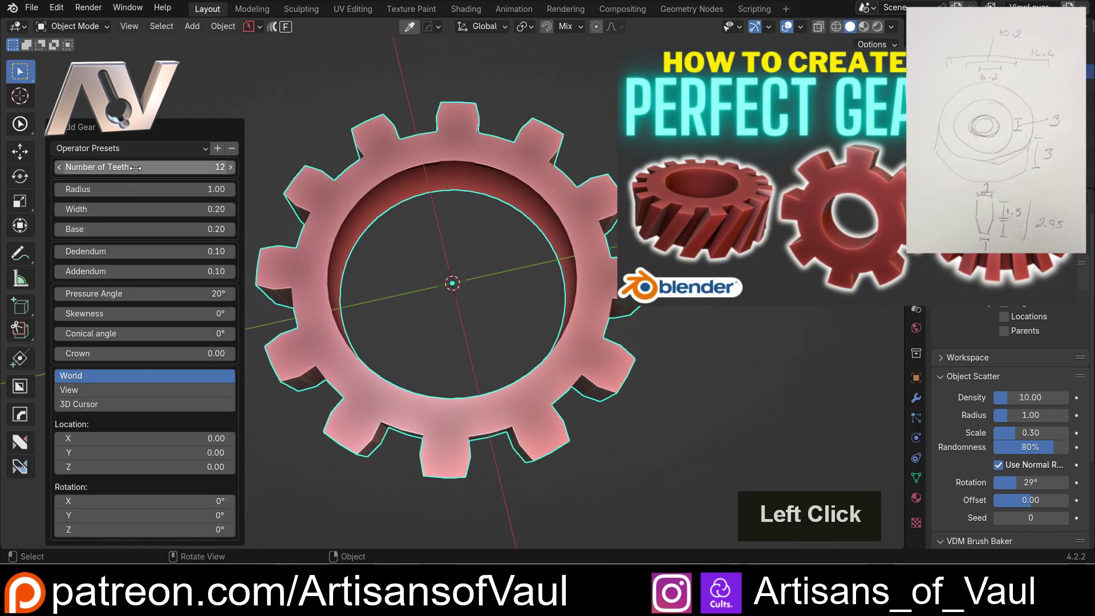
drag(143, 167, 131, 188)
mouse_move(142, 251)
mouse_down()
mouse_move(165, 251)
mouse_move(143, 251)
mouse_move(171, 271)
mouse_move(139, 271)
mouse_up()
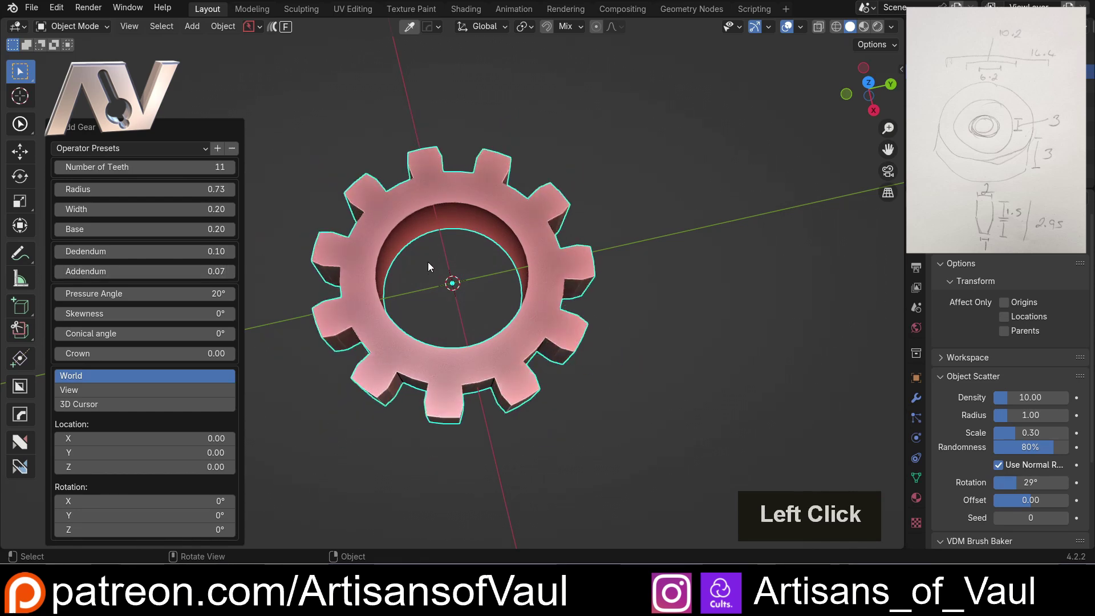
- Examine the shape of the gear's teeth and their mesh topology from the top view in Edit Mode
middle_drag(429, 251, 430, 319)
scroll(429, 341, up, 4)
scroll(498, 303, up, 3)
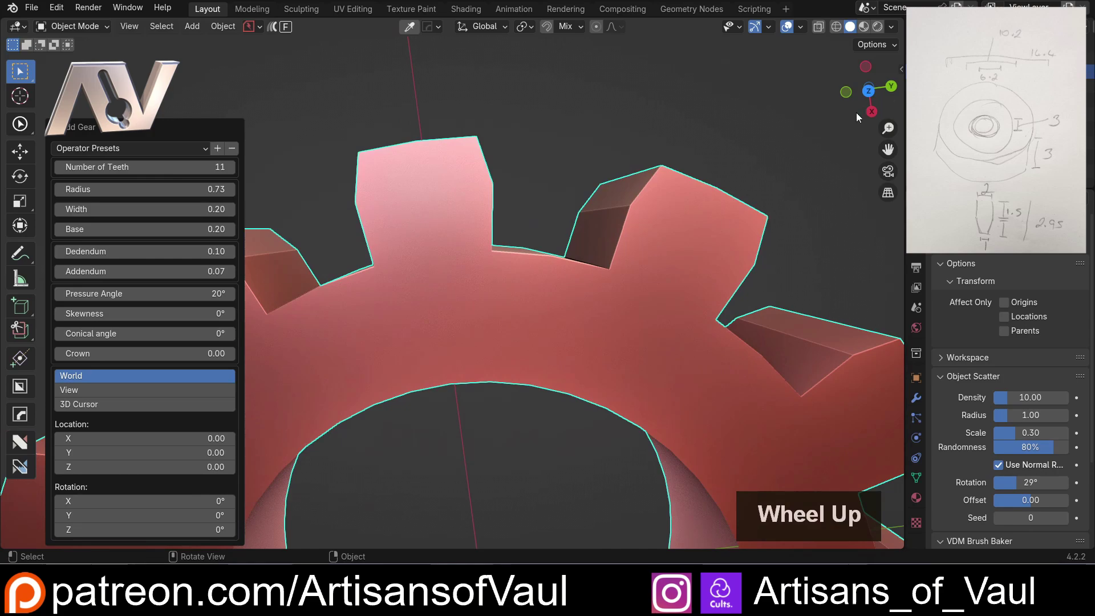
click(870, 92)
click(547, 228)
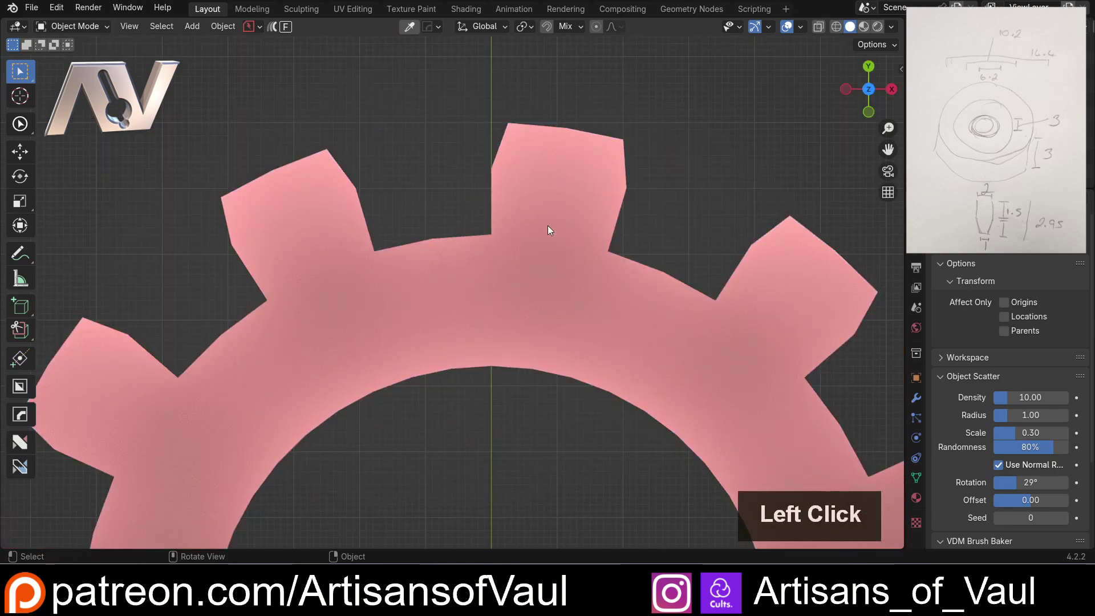
key(Tab)
middle_drag(528, 255, 494, 349)
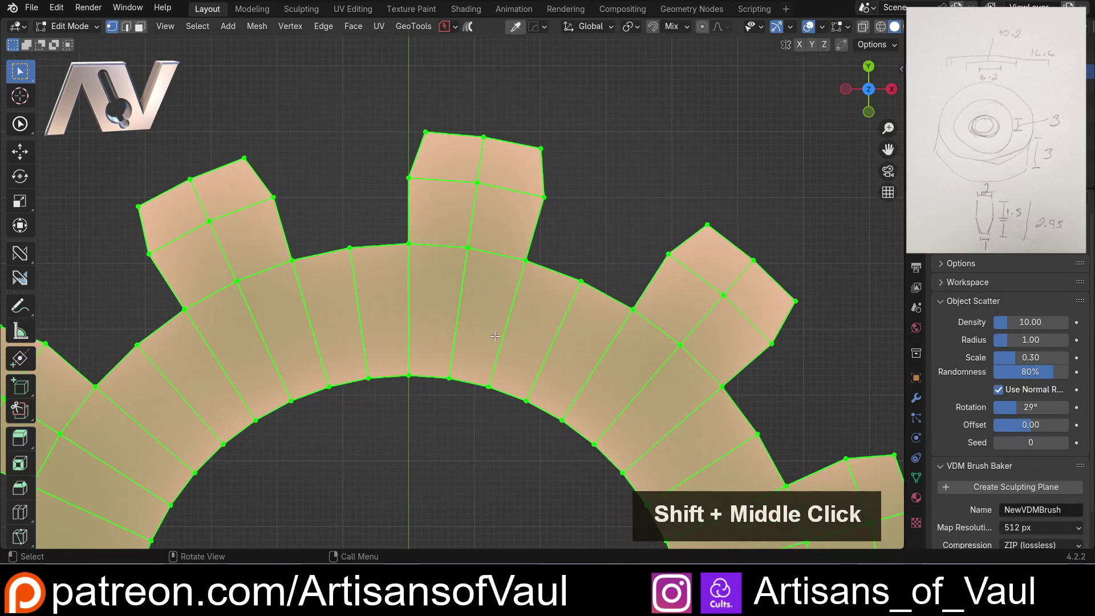
scroll(456, 306, down, 5)
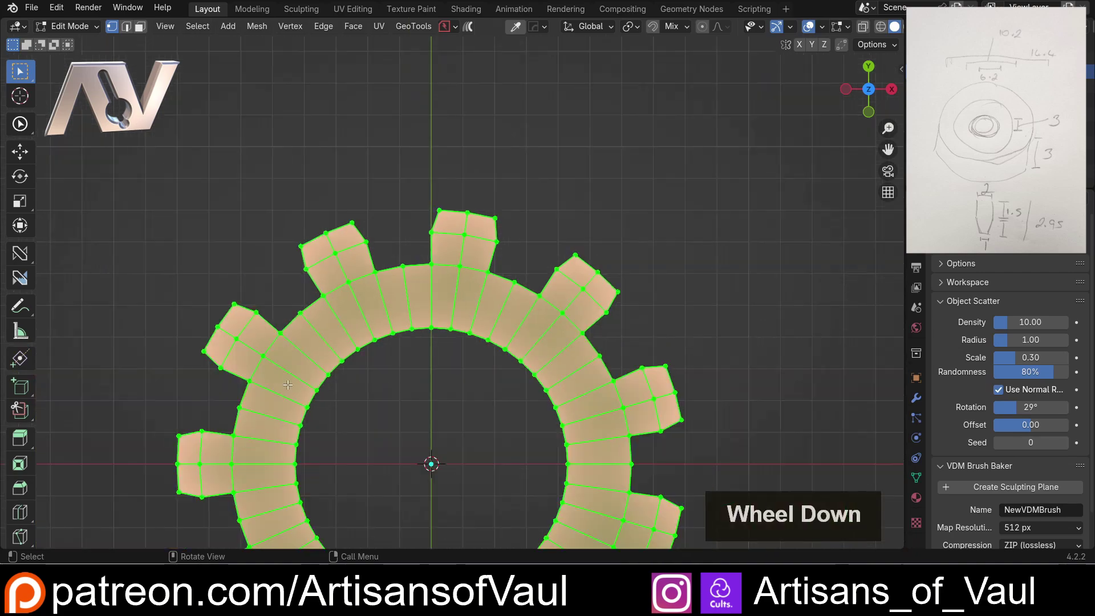
- Return to Object Mode and delete the gear
key(Tab)
middle_drag(611, 328, 553, 227)
key(Delete)
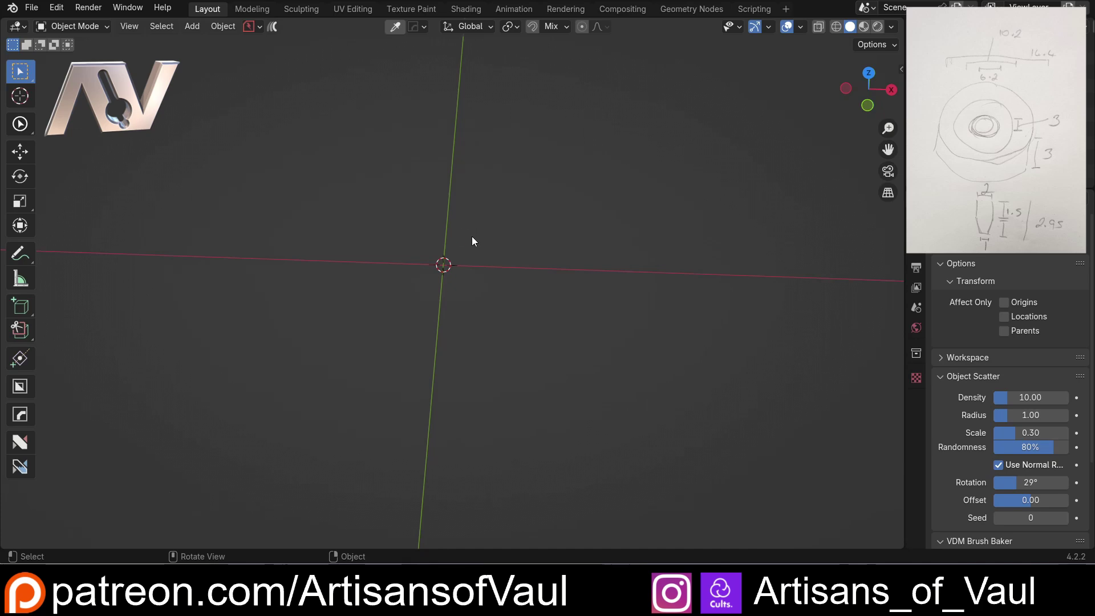
- Add a cylinder mesh at the origin with 256 vertices
shift+middle_drag(445, 186, 450, 232)
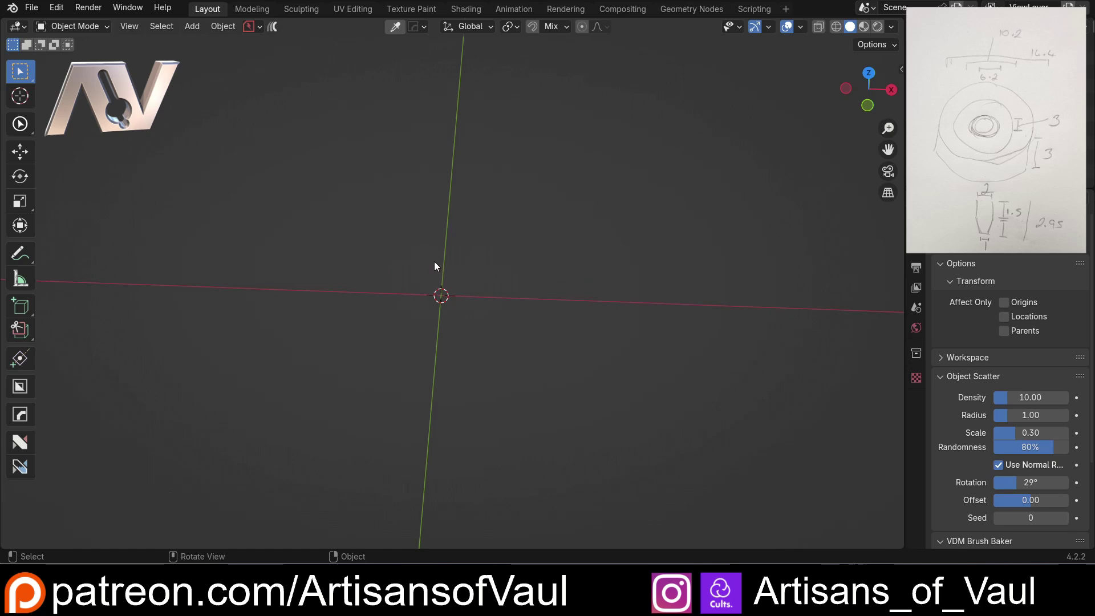
key(shift+a)
mouse_move(434, 263)
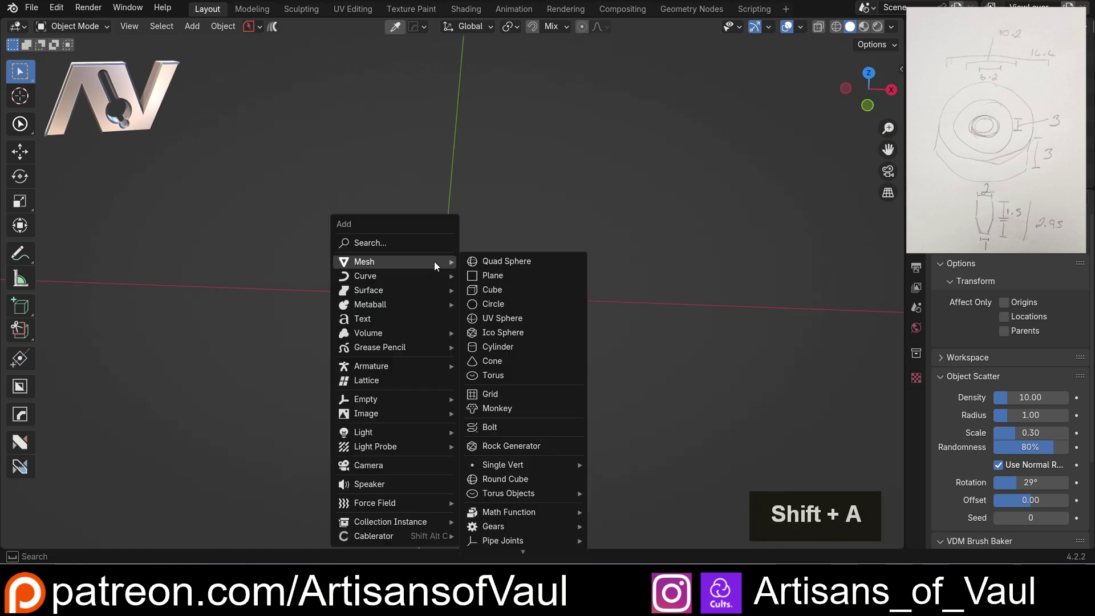
click(504, 348)
click(182, 367)
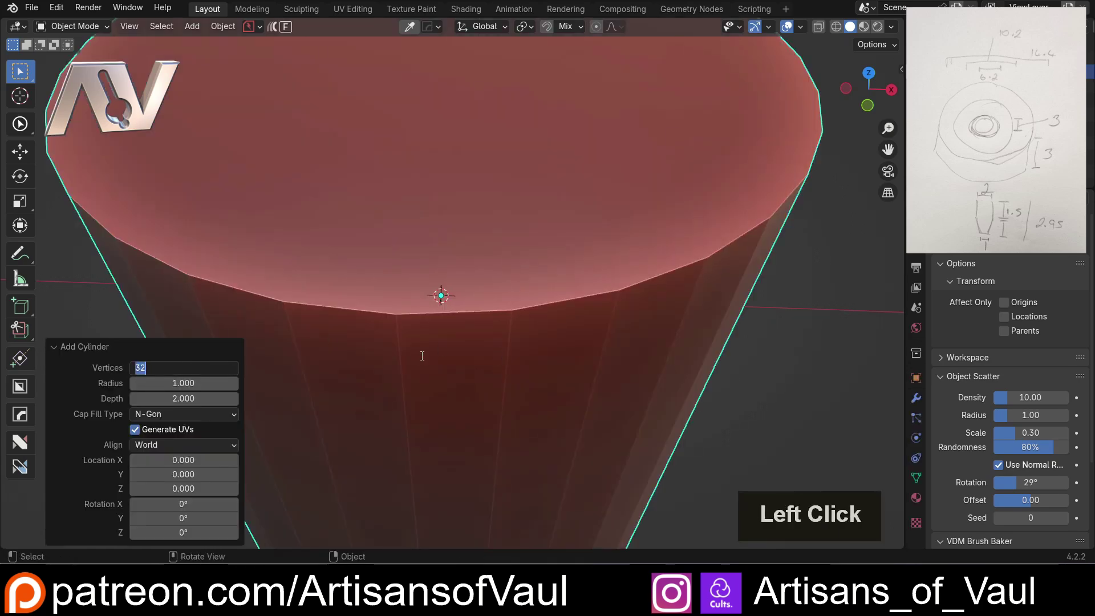
text(256)
key(Return)
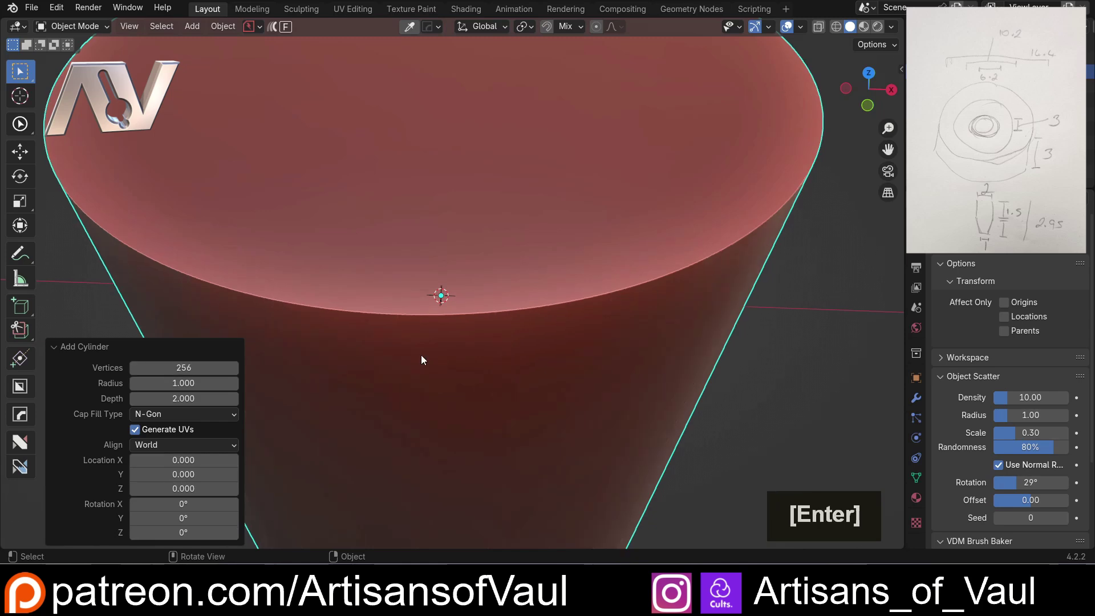
- Set the new cylinder's depth to 3
scroll(337, 285, down, 4)
scroll(337, 283, down, 3)
middle_drag(337, 283, 342, 283)
click(199, 398)
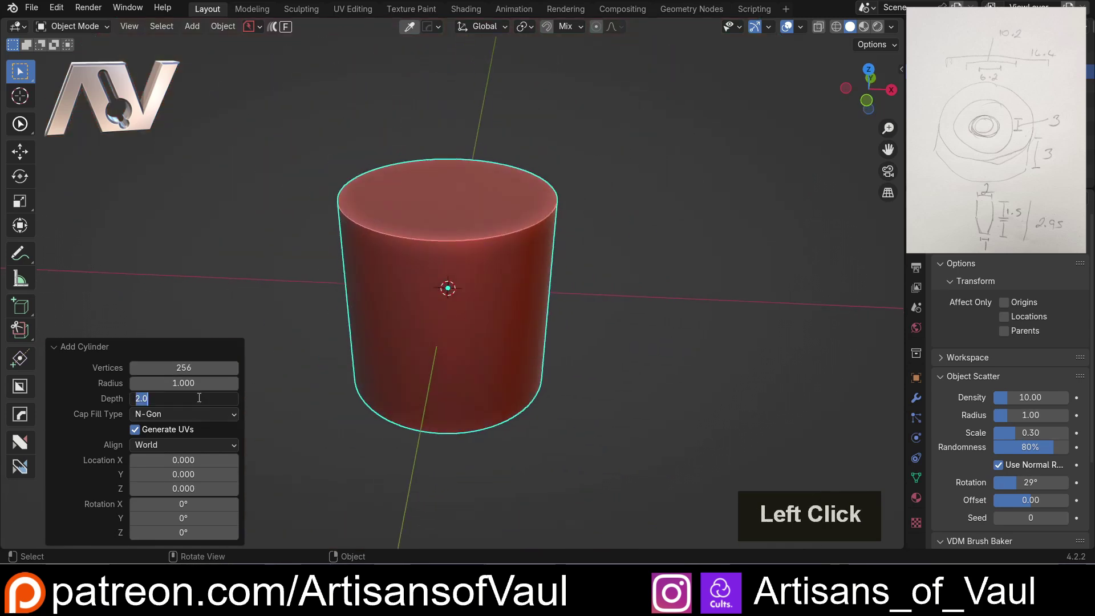
text(3)
key(Return)
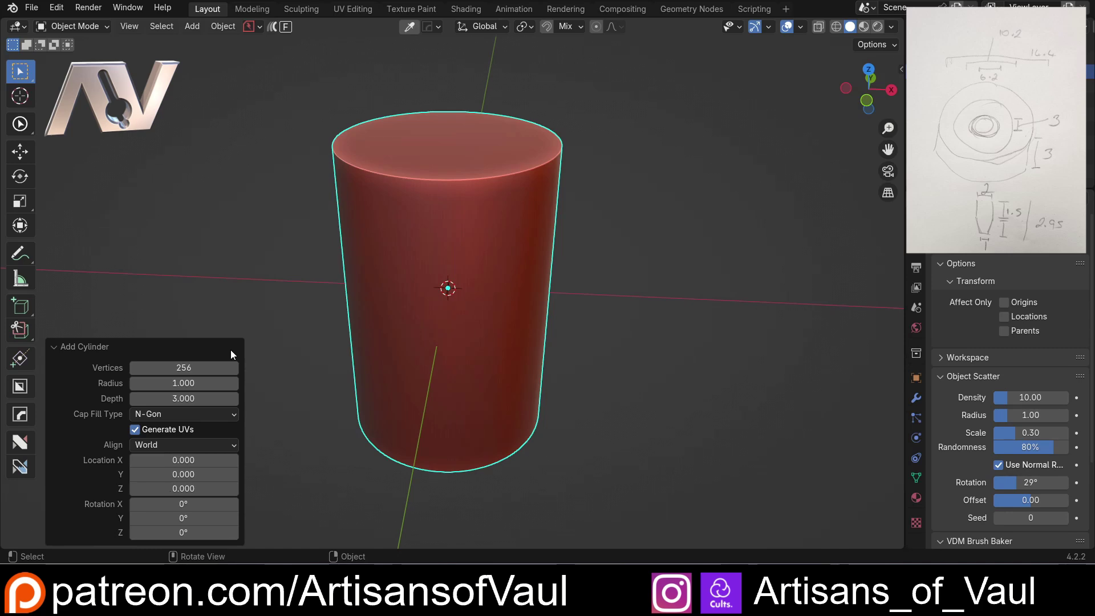
- Set the cylinder's radius to 14.4/2 and deselect the finished disc
click(196, 383)
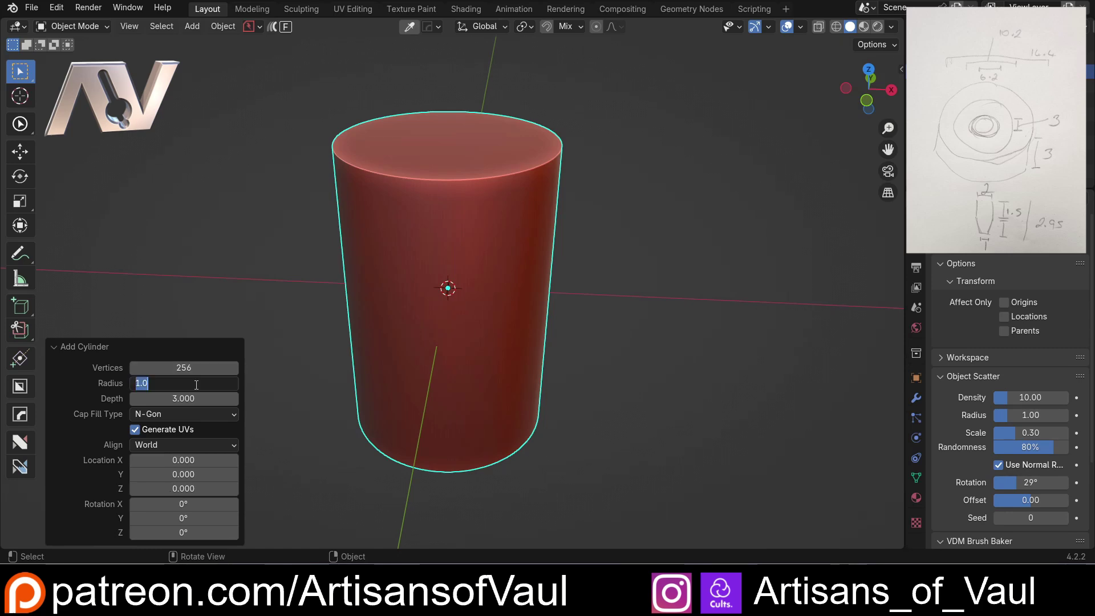
text(1)
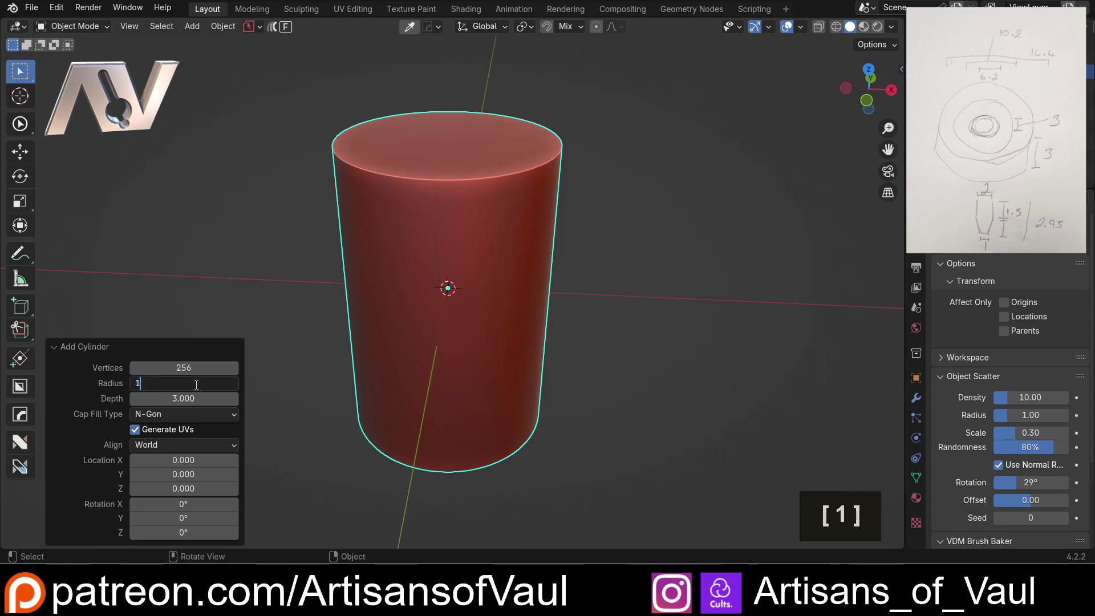
text(4.4/2)
key(Return)
scroll(446, 297, down, 6)
middle_drag(430, 324, 641, 236)
click(662, 223)
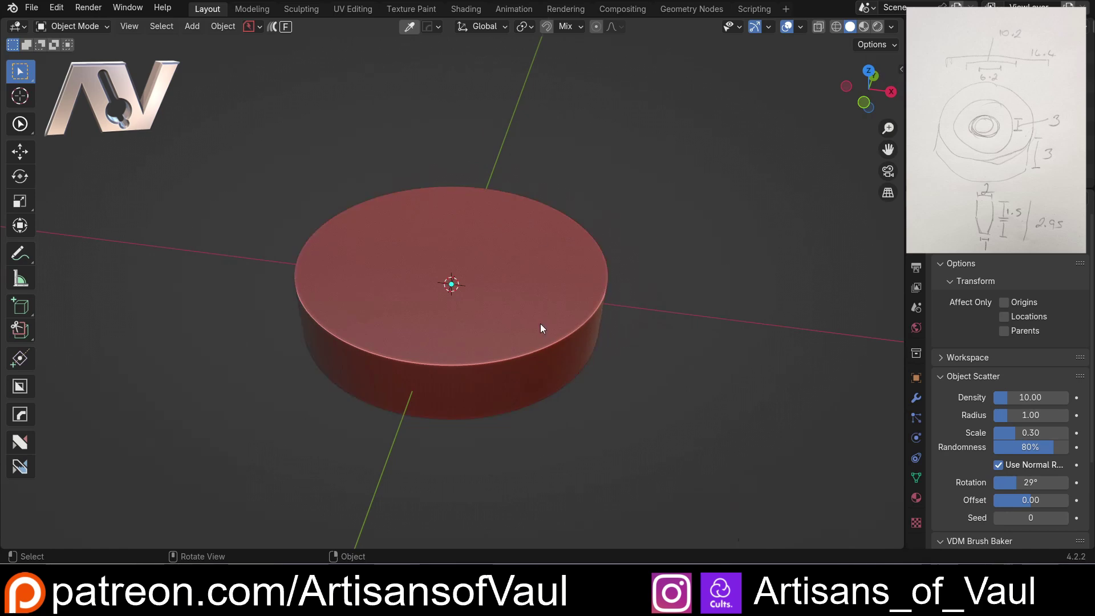
- Add a second 256-vertex cylinder, 3 deep, with a radius of 10.2/2
key(shift+a)
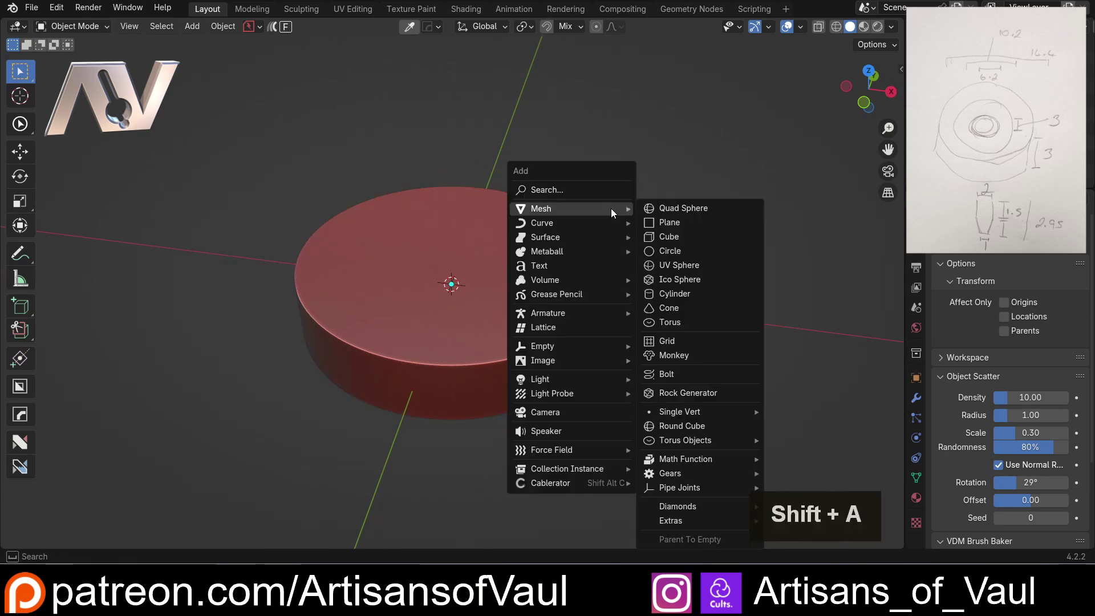
click(703, 294)
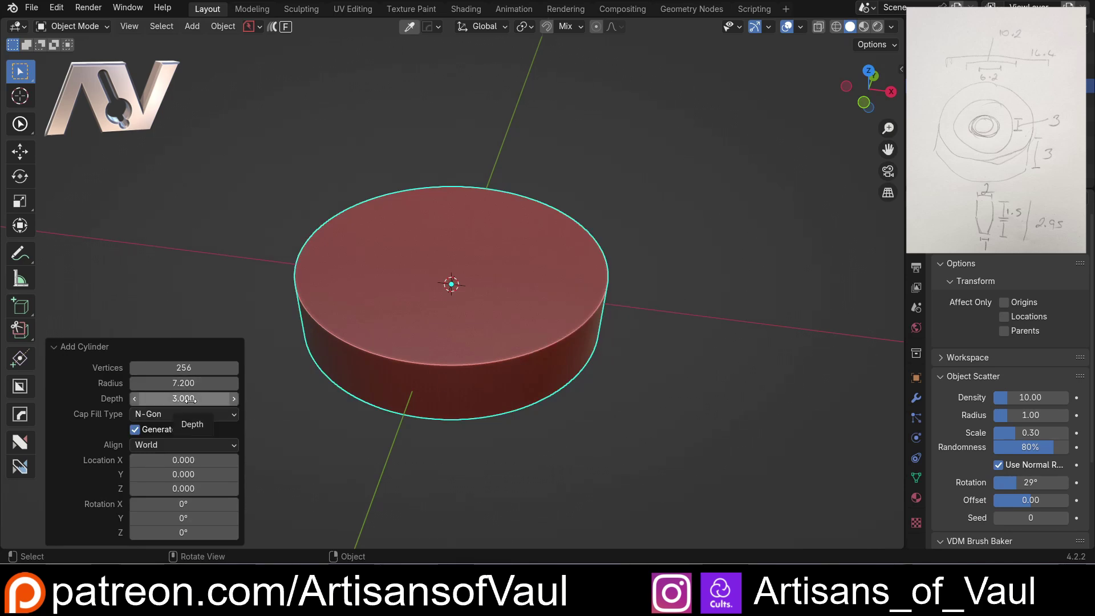
click(194, 382)
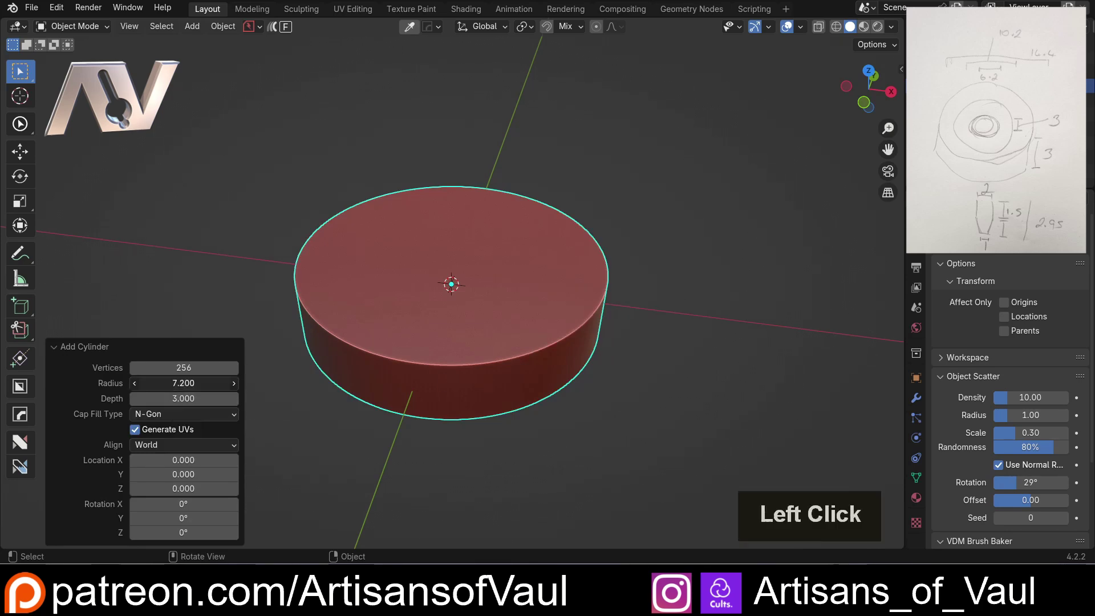
text(10.2/2)
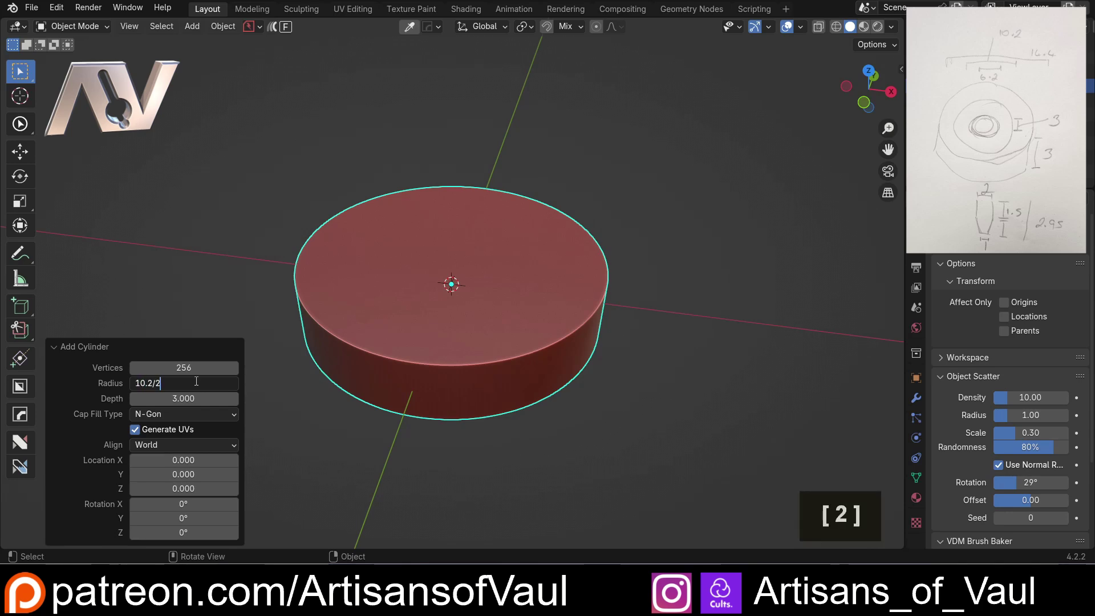
key(Return)
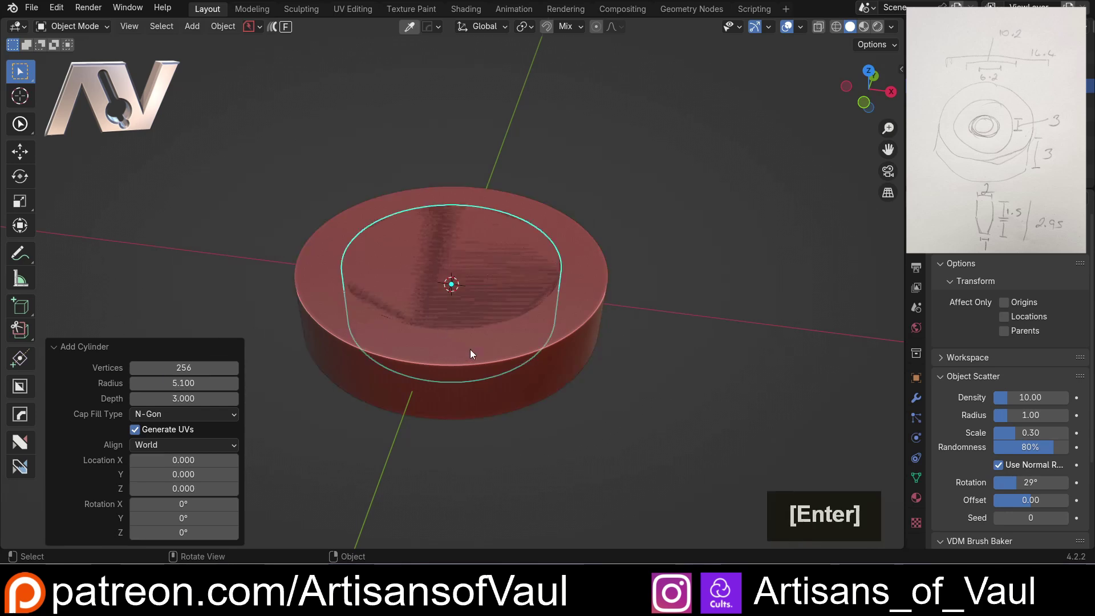
- Raise the smaller cylinder about 3.83 along Z in front view so it clears the larger disc
middle_click(498, 339)
click(863, 104)
scroll(543, 262, up, 4)
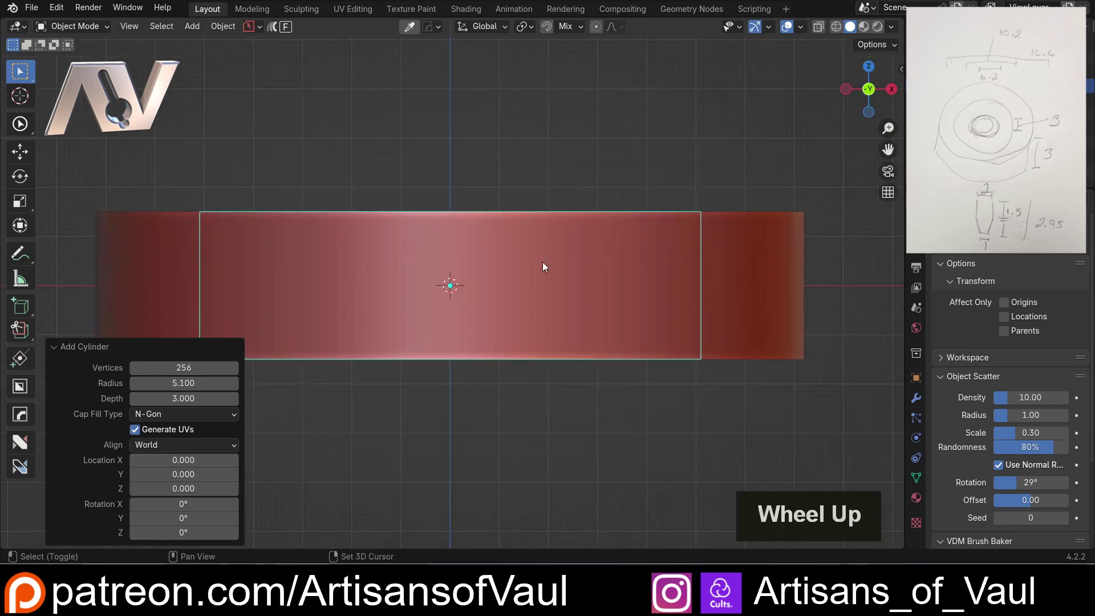
shift+middle_drag(542, 262, 529, 316)
key(g)
key(z)
click(510, 162)
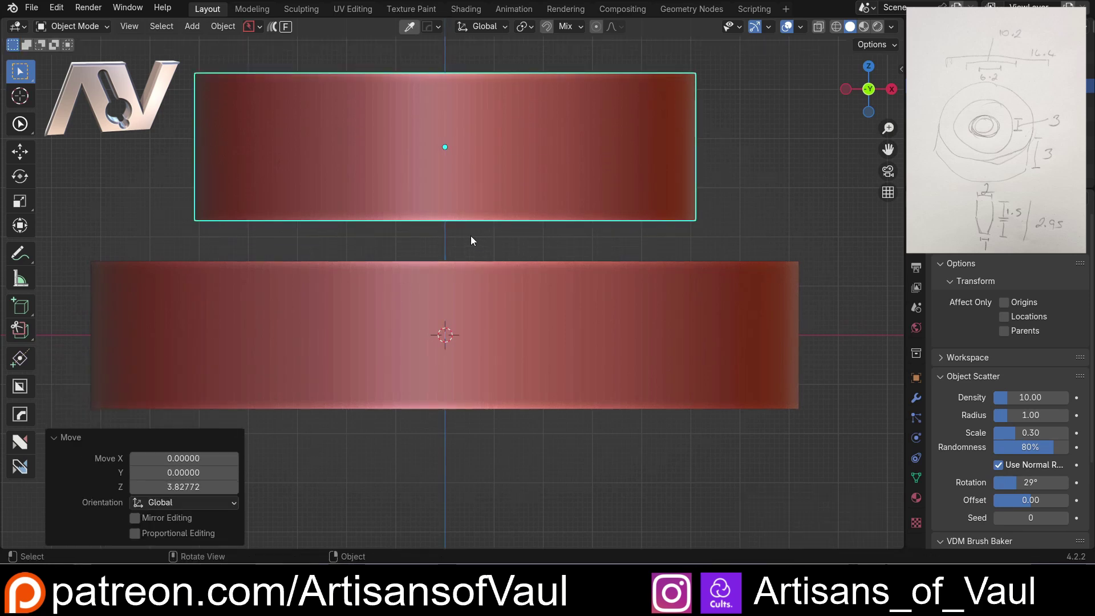
- Snap the smaller cylinder's bottom edge onto the larger disc's top edge, moving it only along Z
key(g)
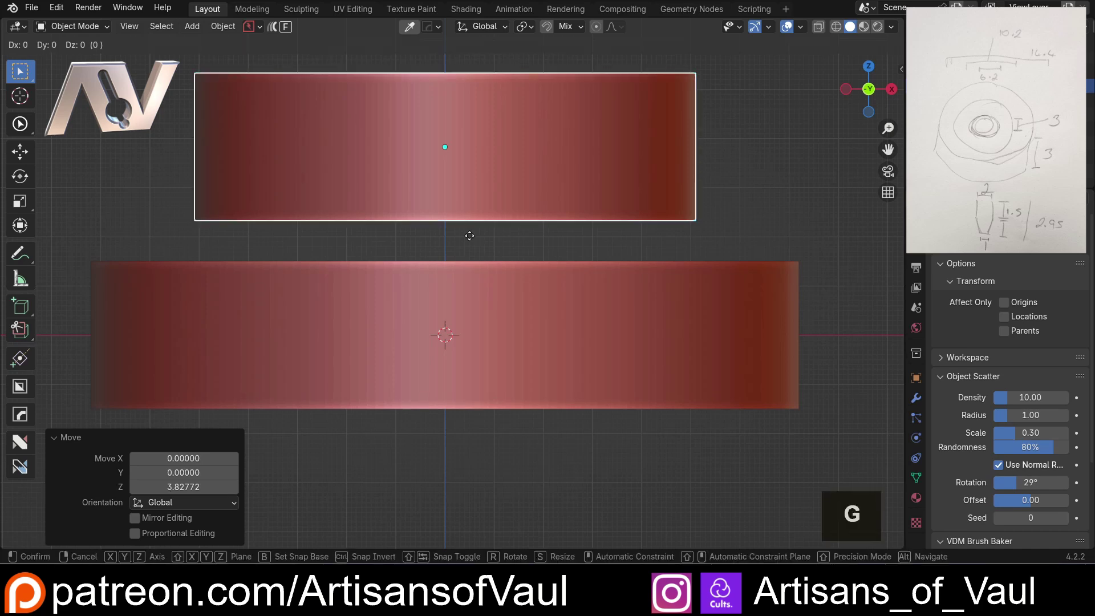
key(b)
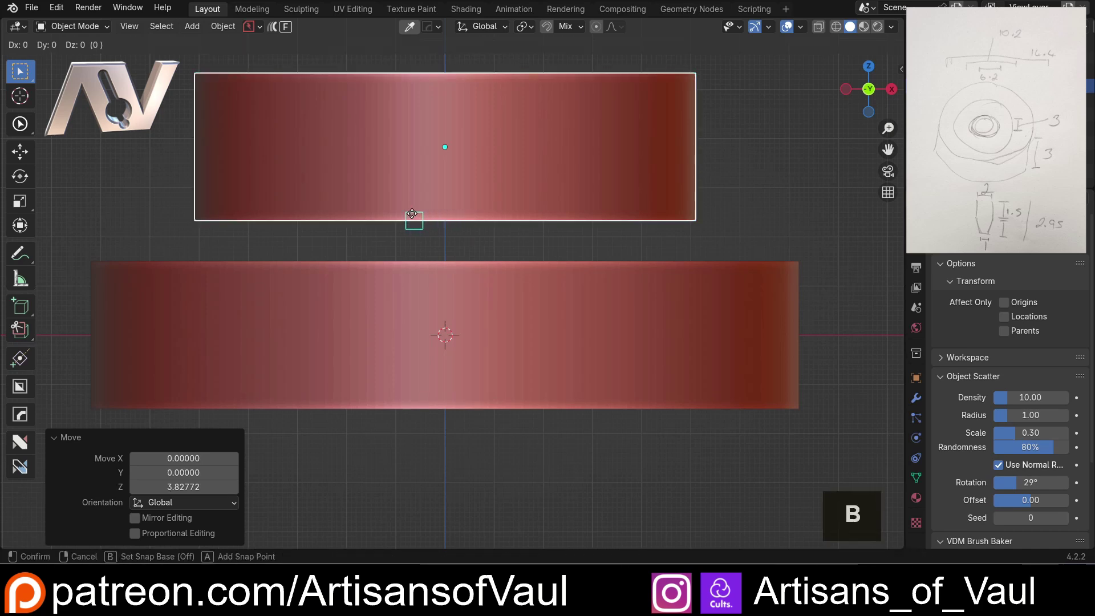
click(483, 220)
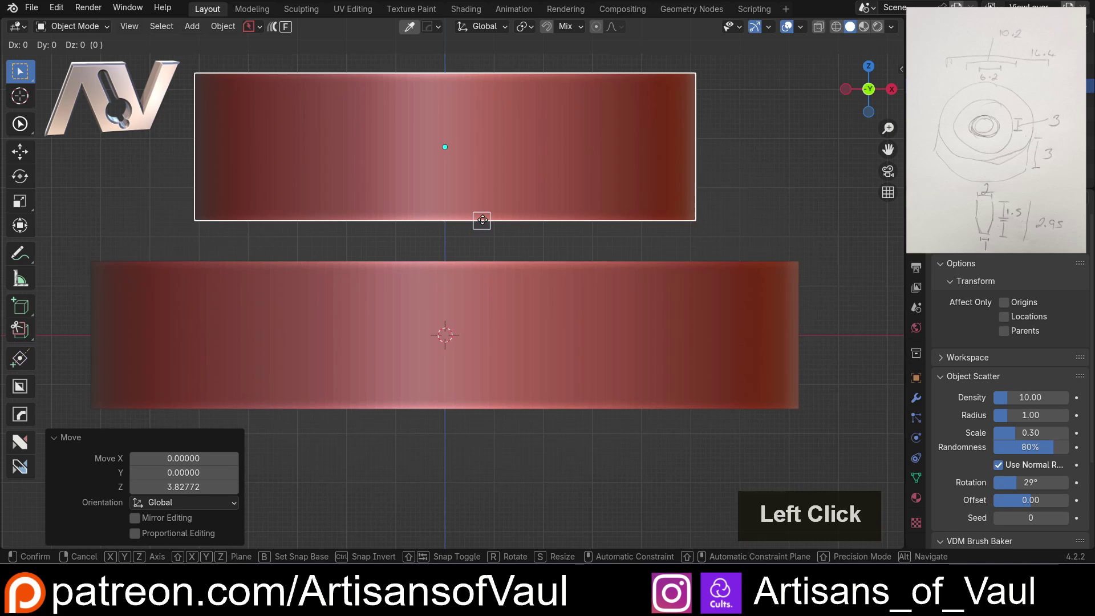
key(z)
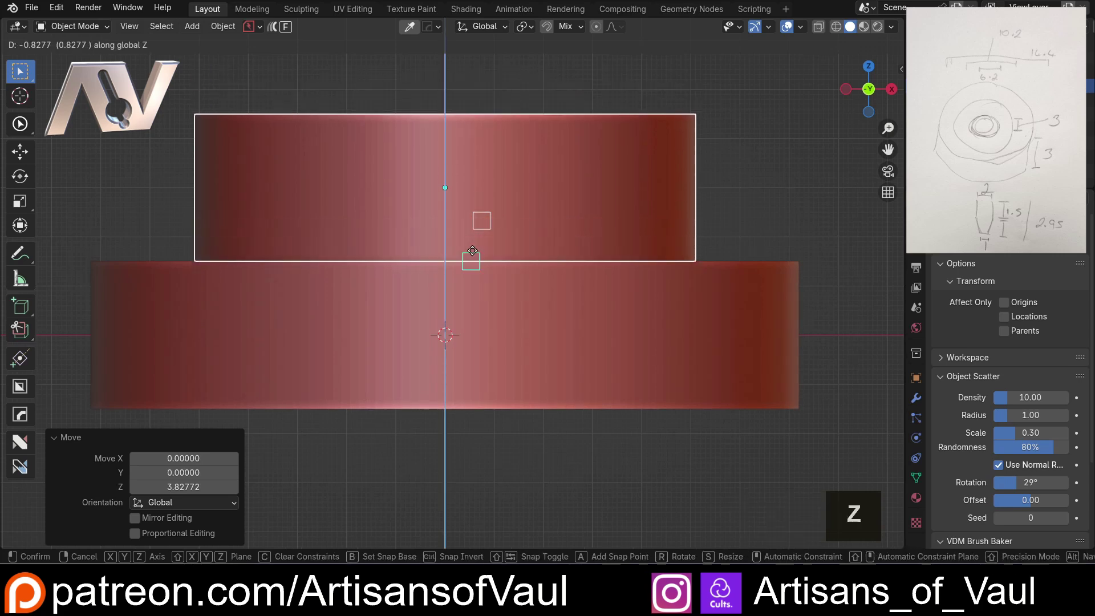
click(472, 252)
scroll(668, 210, down, 4)
middle_drag(669, 211, 638, 236)
- In wireframe display, lower only the smaller cylinder's bottom vertices along Z so its base overlaps into the larger disc
click(867, 93)
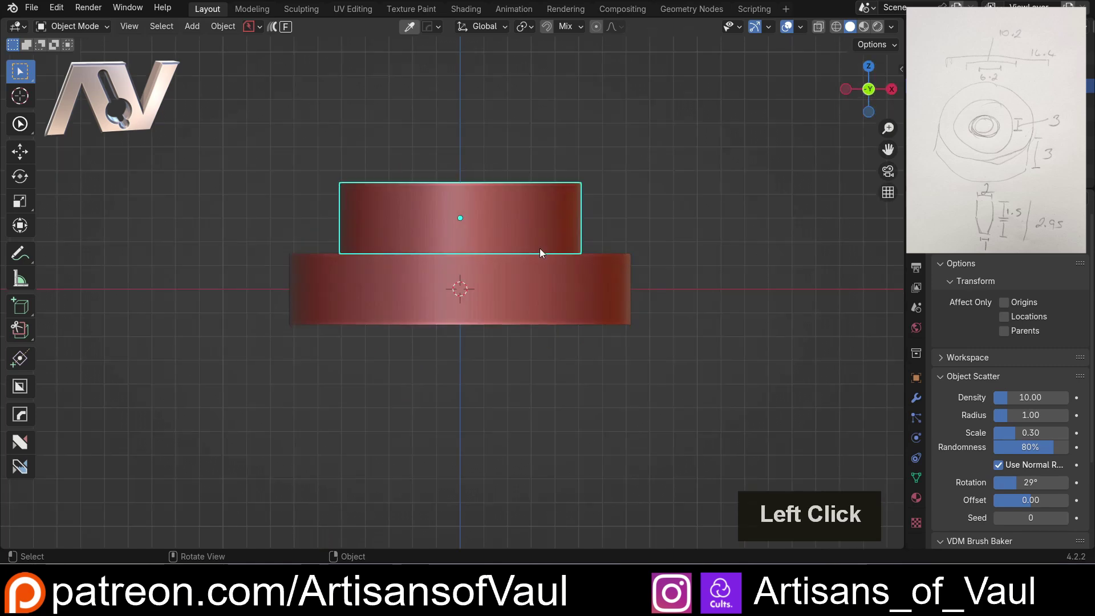
key(Tab)
click(325, 237)
scroll(365, 231, up, 4)
key(shift+z)
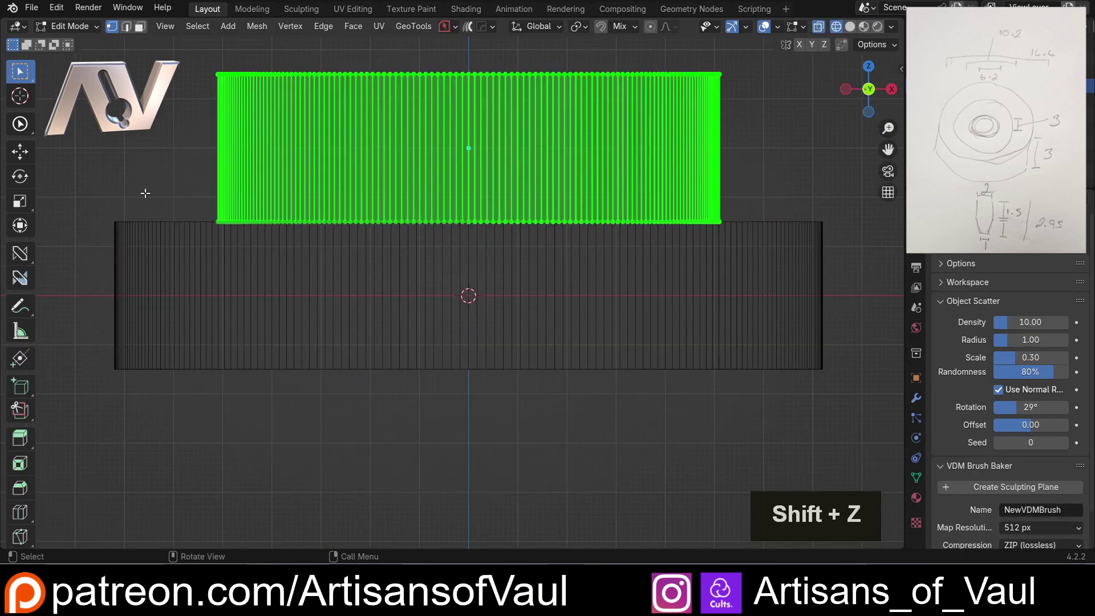
drag(152, 189, 759, 266)
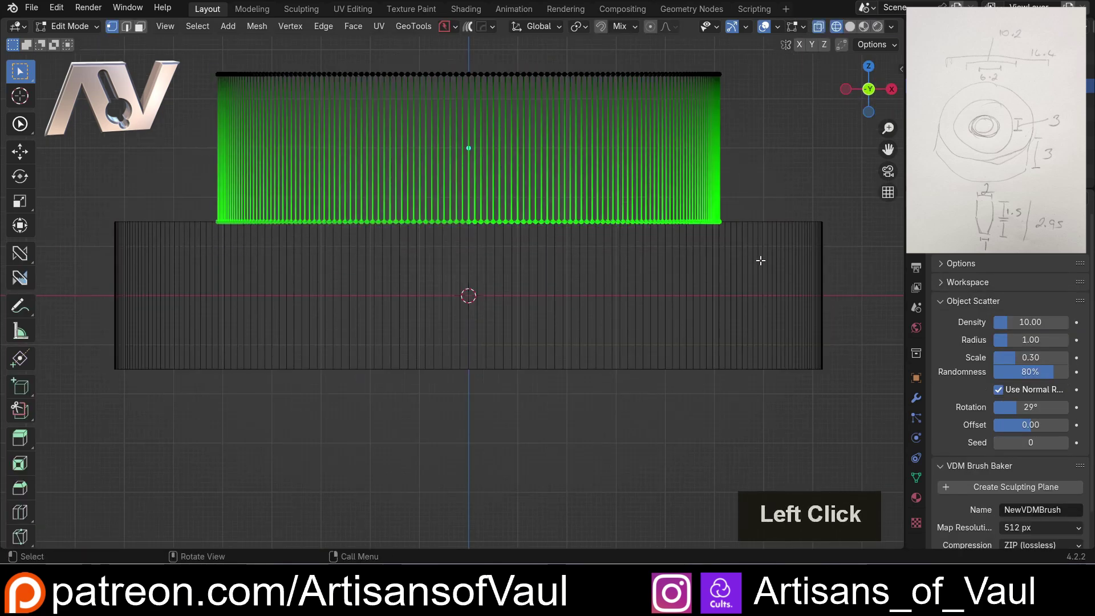
key(g)
key(z)
click(743, 301)
key(Tab)
click(752, 207)
scroll(754, 200, down, 2)
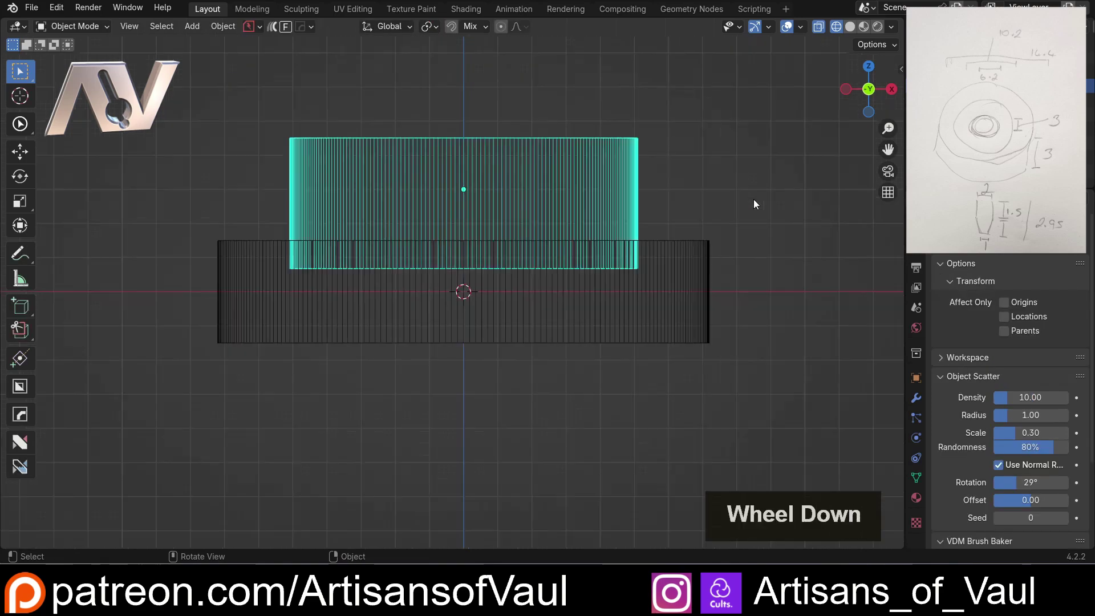
click(754, 204)
- Return to solid display and select the smaller cylinder plus the larger disc, keeping the larger disc active
middle_drag(622, 175, 606, 215)
key(shift+z)
click(502, 228)
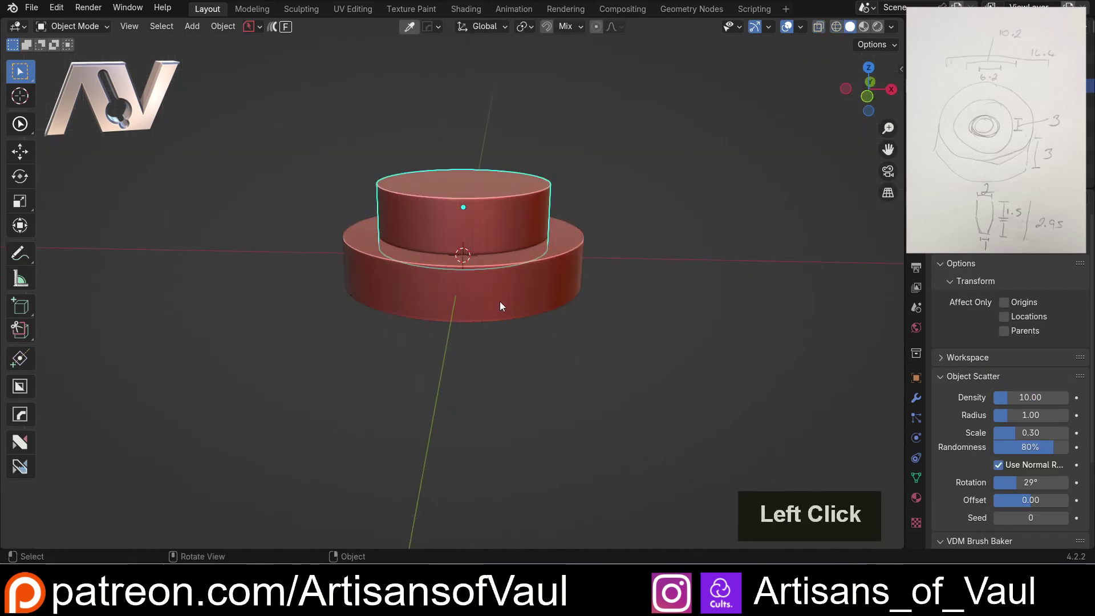
shift+click(516, 288)
scroll(298, 232, up, 2)
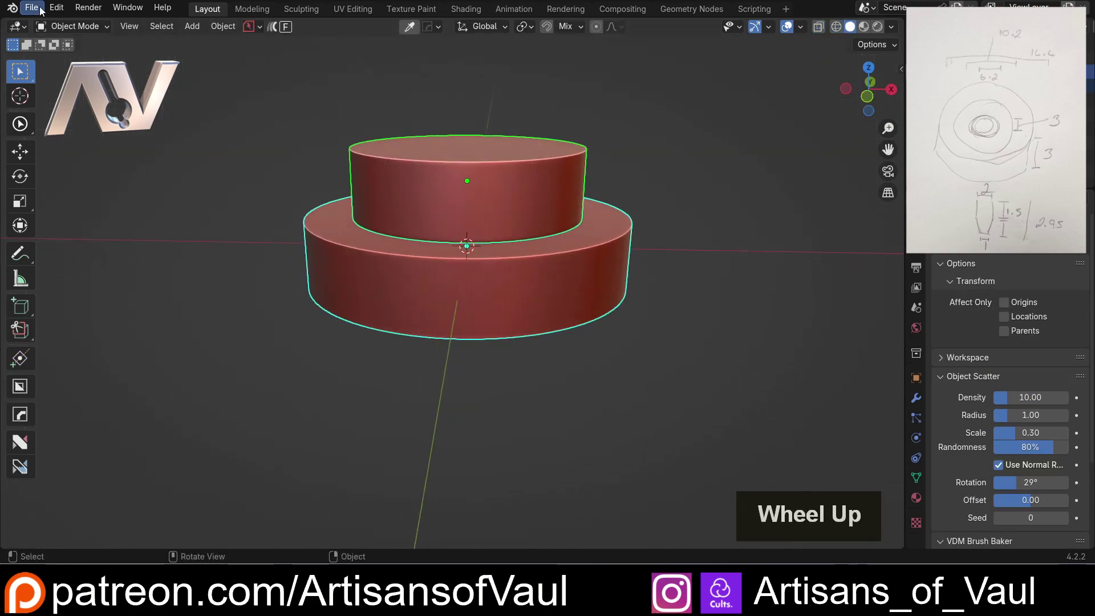
- Search the add-on preferences for "boo" to check that Bool Tool is enabled, and close the preferences
click(57, 8)
click(107, 189)
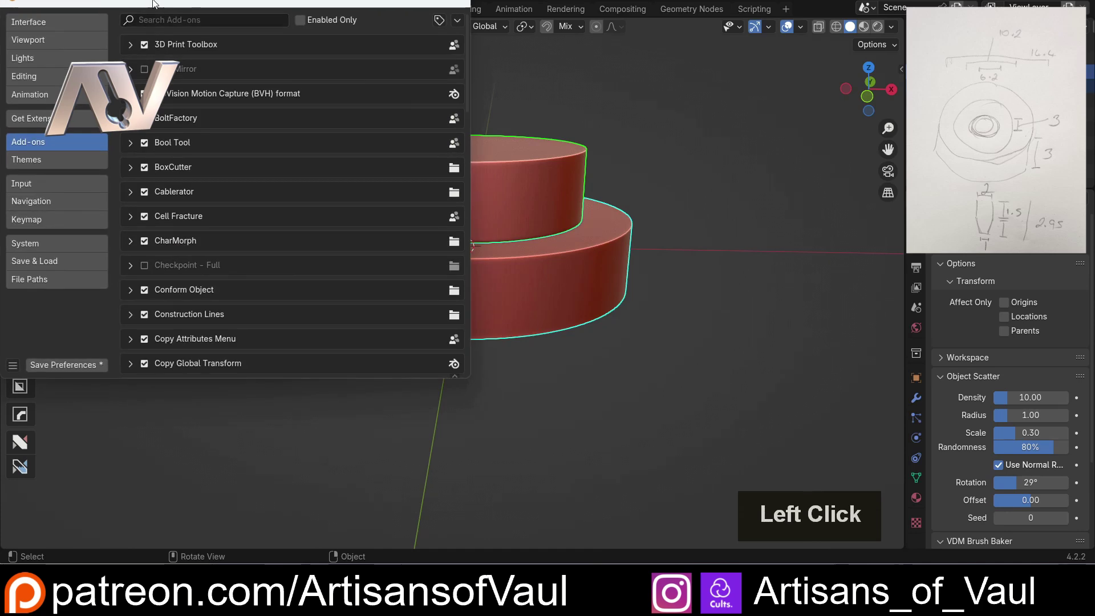
click(370, 142)
text(boo)
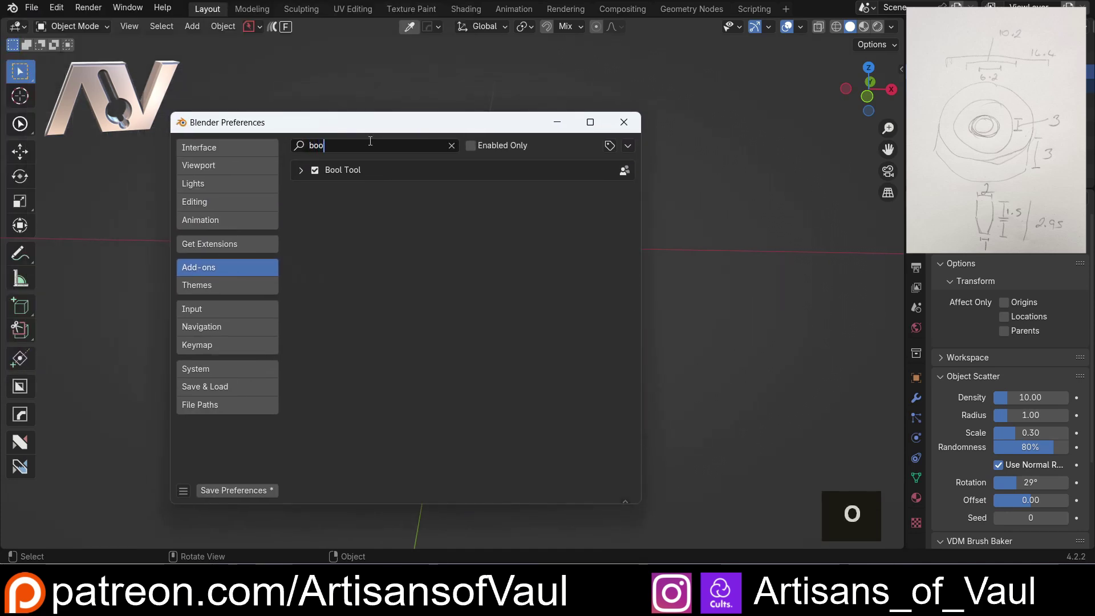
click(624, 122)
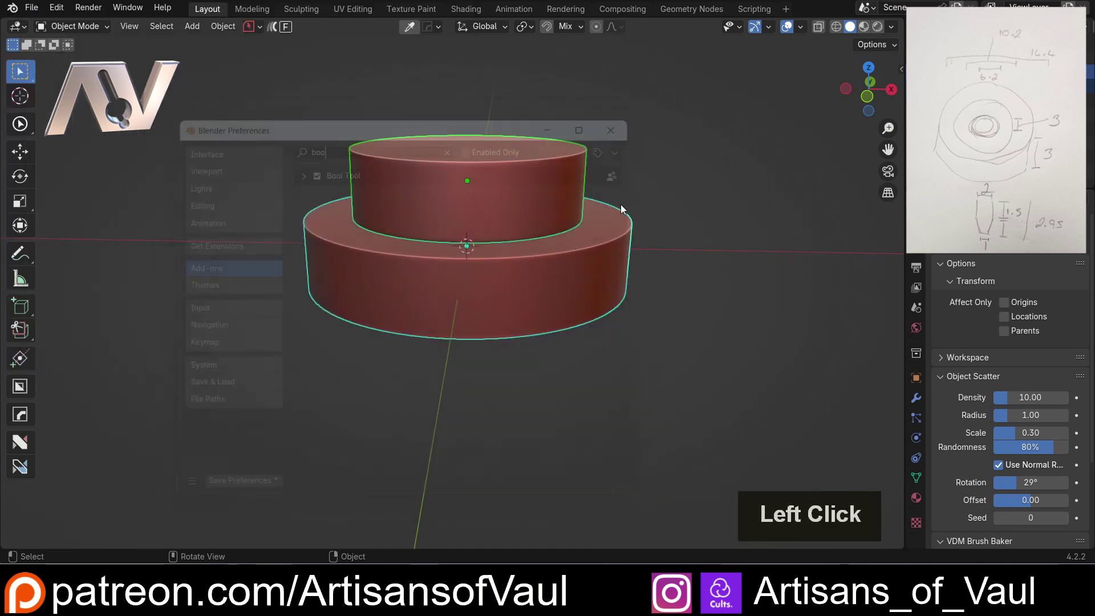
- Union the smaller cylinder into the larger disc with Bool Tool and hide the leftover smaller cylinder
key(ctrl+KP_Add)
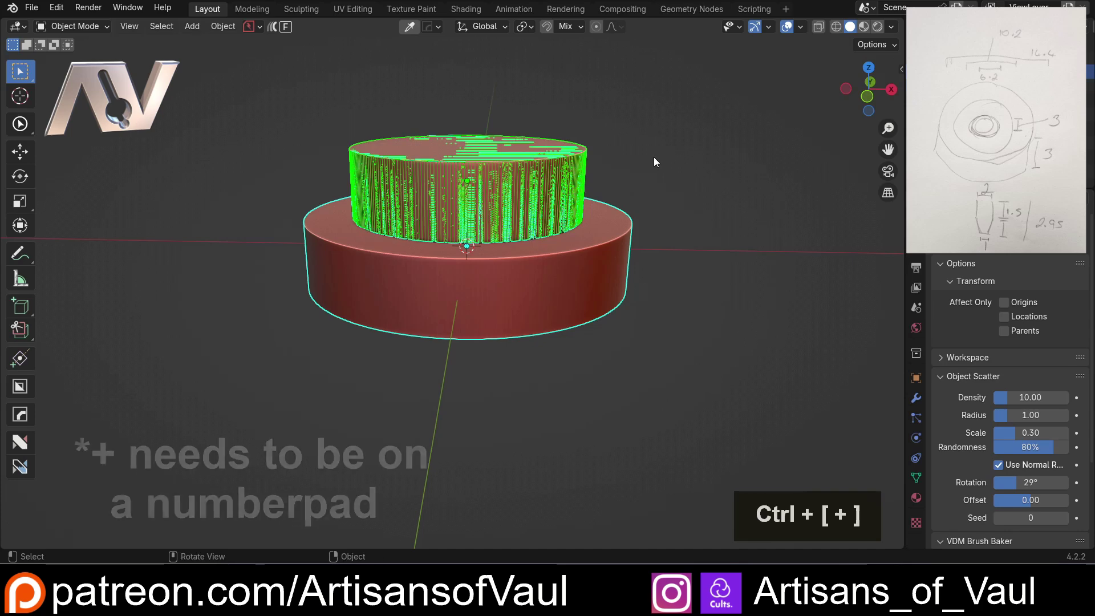
click(522, 166)
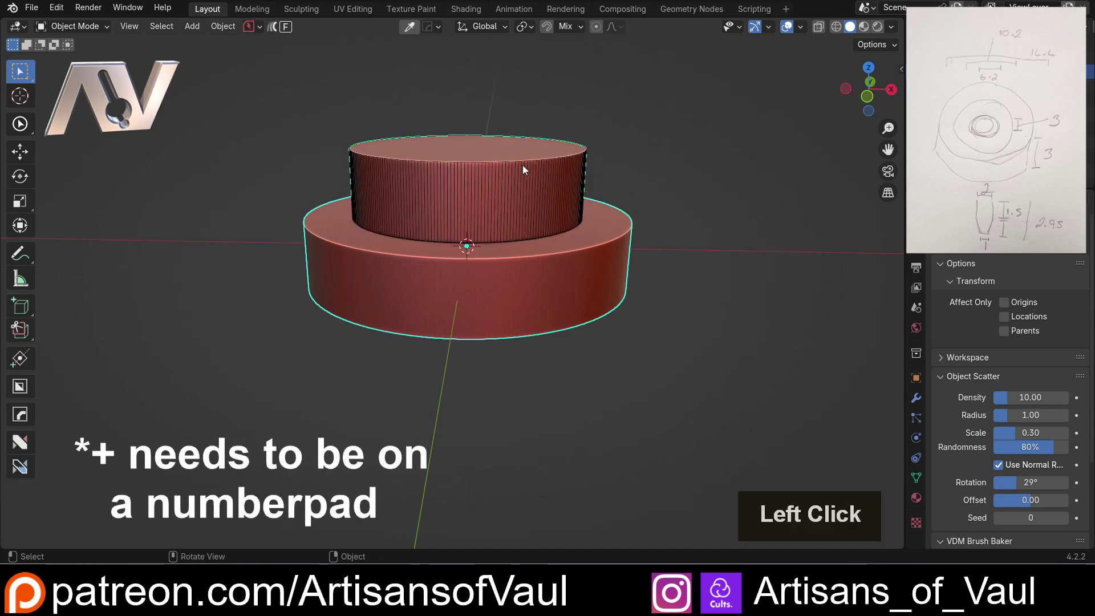
key(h)
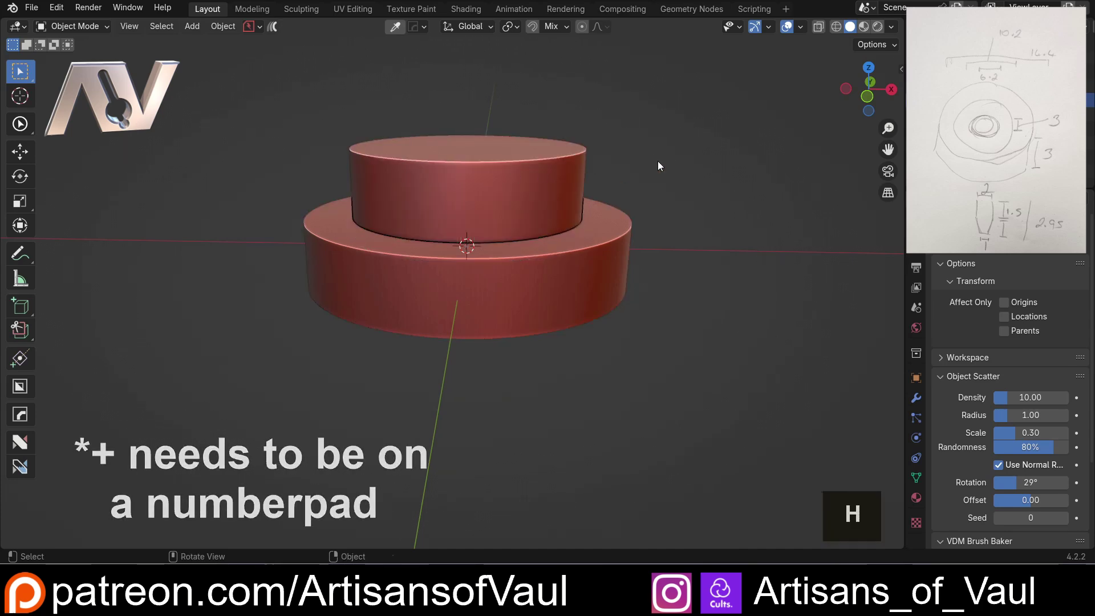
- Add a third 256-vertex cylinder at the origin and set its depth to 10
shift+middle_drag(658, 161, 460, 248)
key(shift+a)
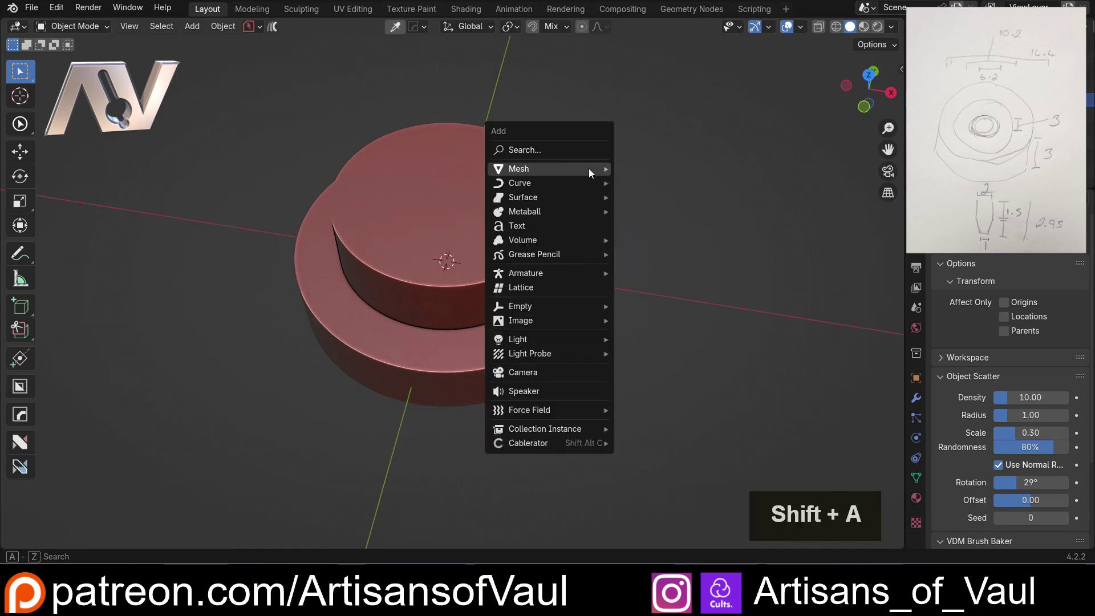
mouse_move(589, 169)
click(663, 254)
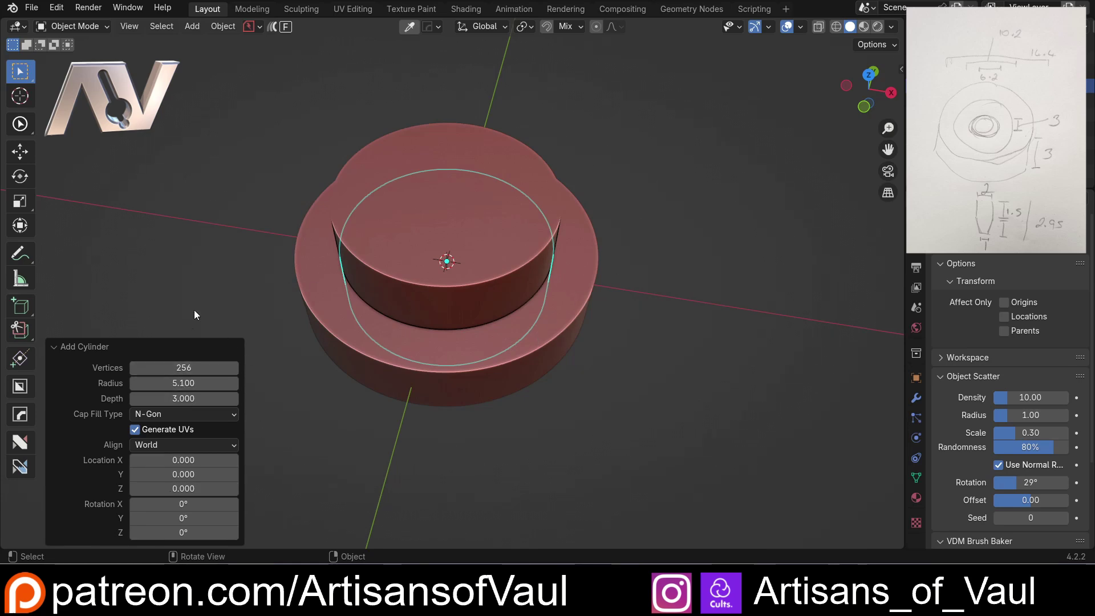
scroll(382, 316, down, 3)
middle_drag(382, 317, 491, 203)
scroll(272, 244, down, 2)
scroll(182, 383, up, 2)
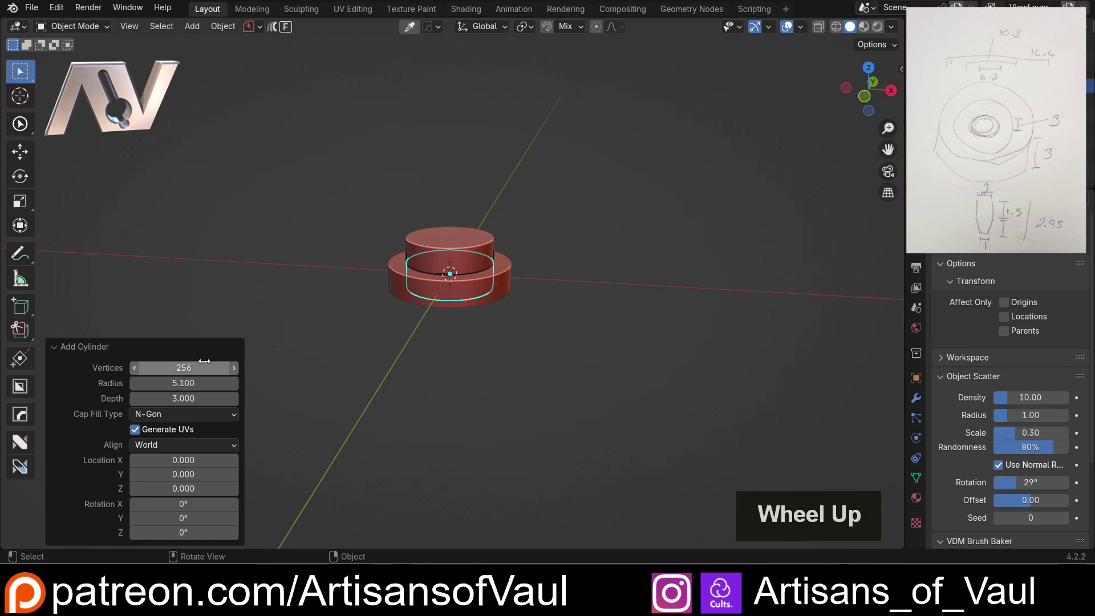
scroll(518, 251, up, 4)
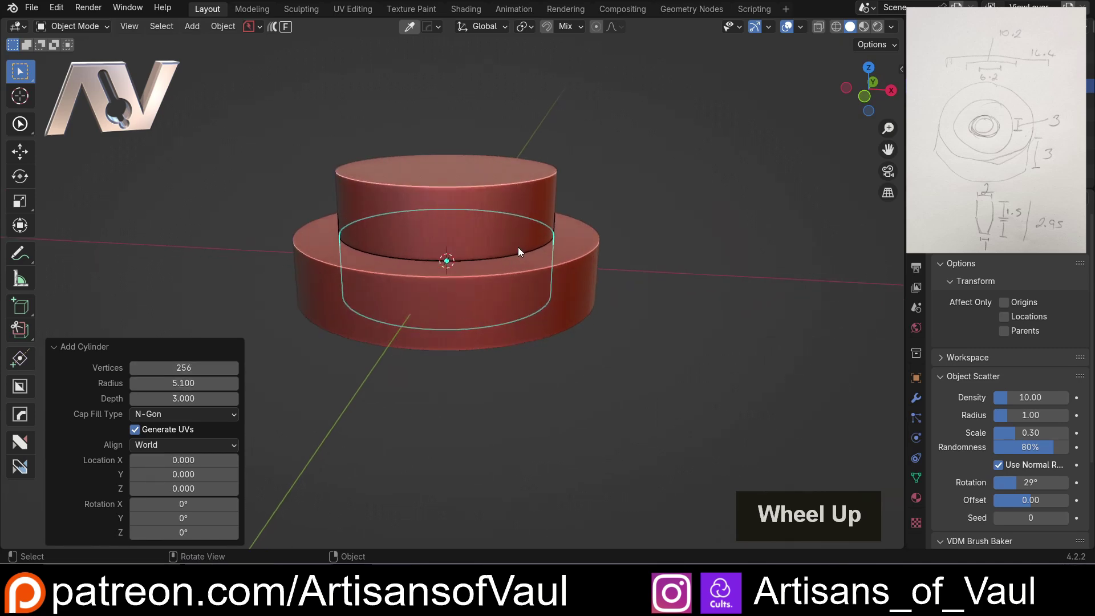
click(170, 398)
text(10)
key(Return)
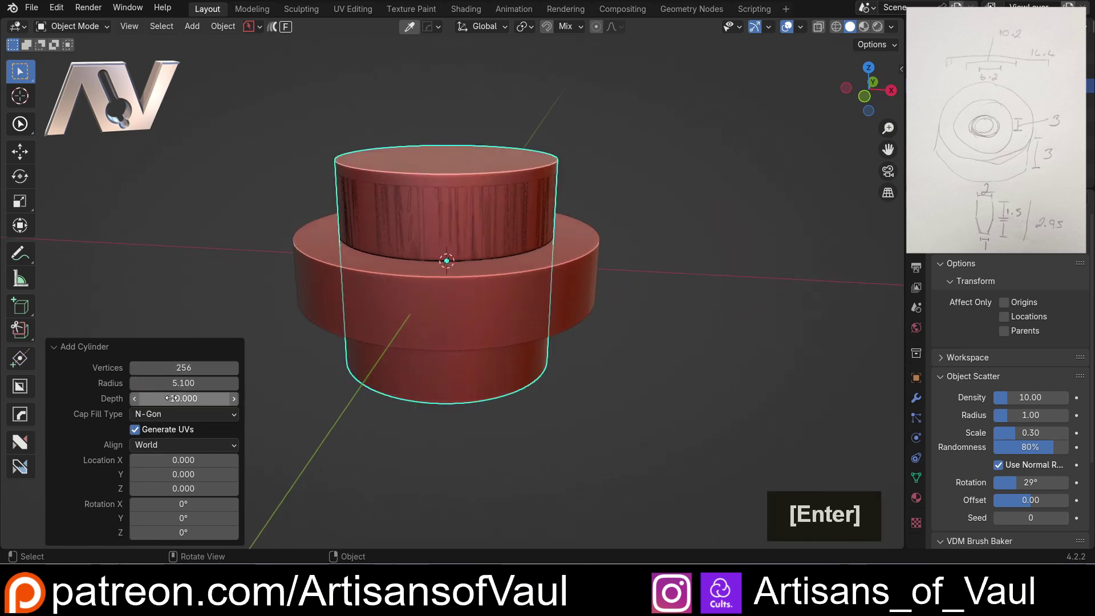
- Set the new cylinder's radius to 6.2/2
click(196, 381)
text(6.)
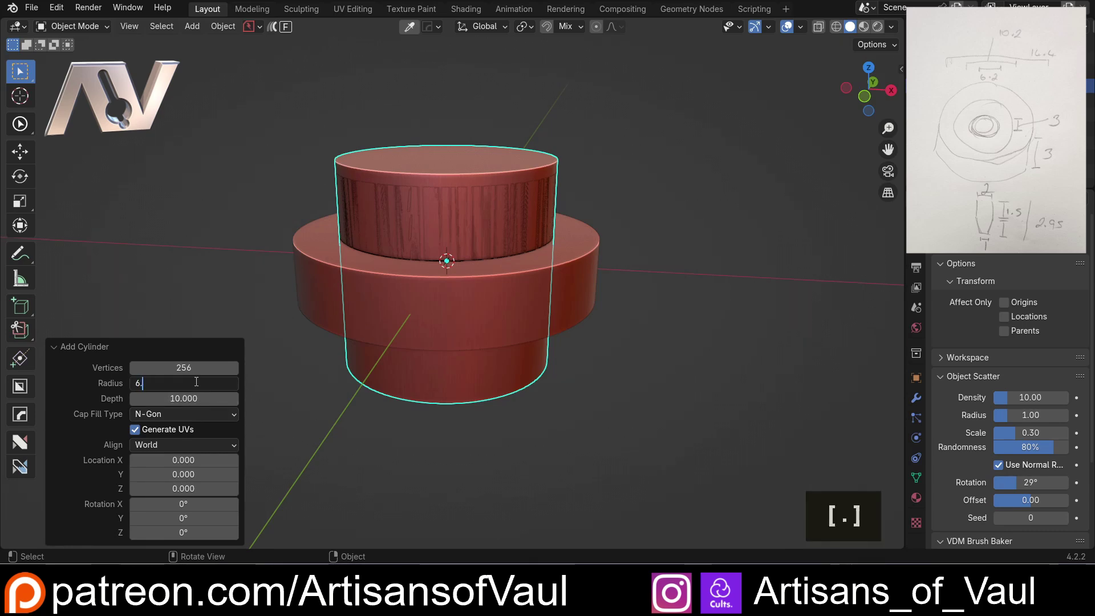
text(2/2/)
key(Return)
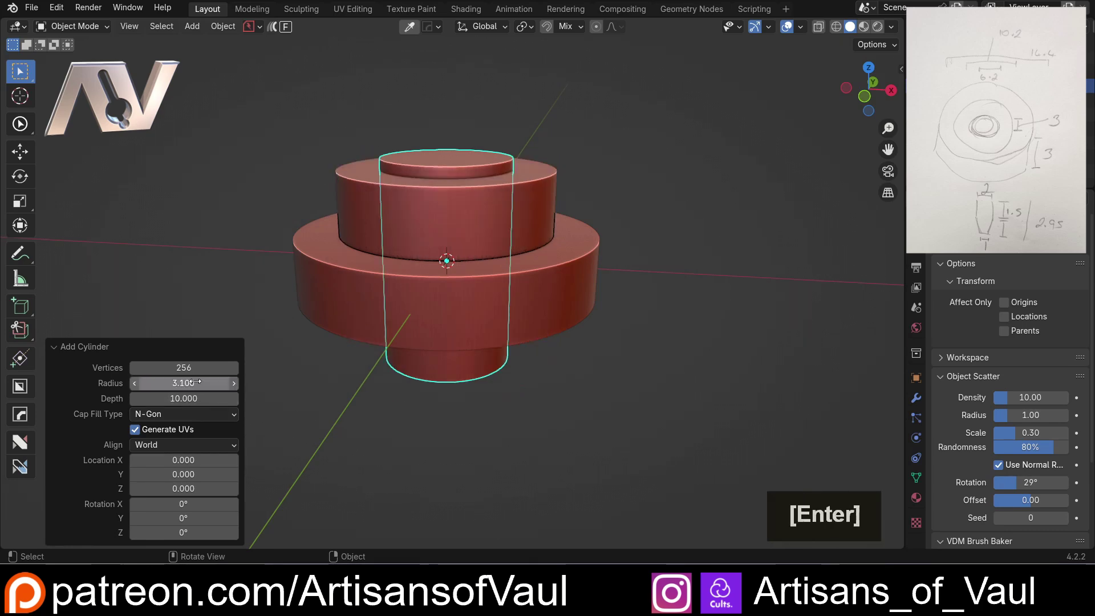
- Subtract the narrow cylinder from the stacked body with a Bool Tool difference and hide the cutter
shift+click(541, 217)
key(ctrl+minus)
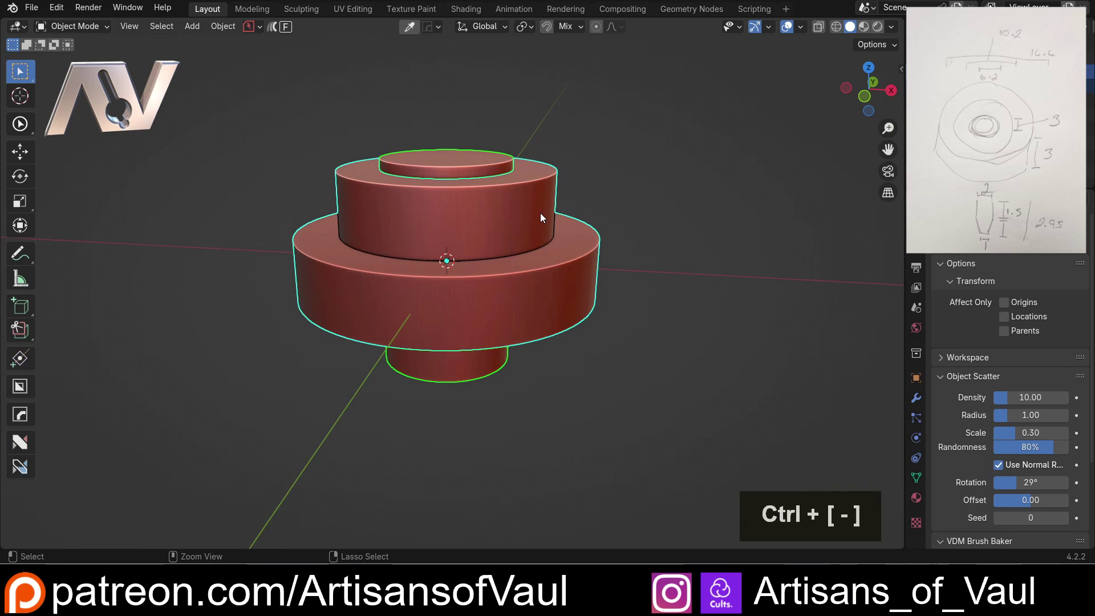
click(465, 135)
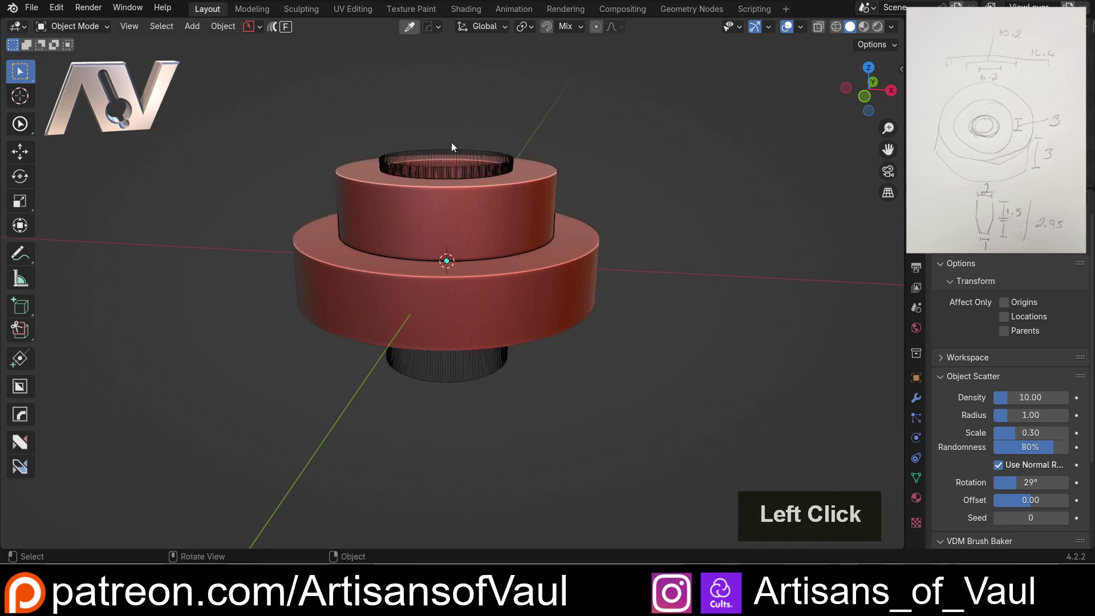
key(h)
- Add a cube at the centre of the bored body and set its size to 3
middle_drag(443, 151, 436, 267)
middle_drag(433, 270, 583, 211)
scroll(484, 268, up, 3)
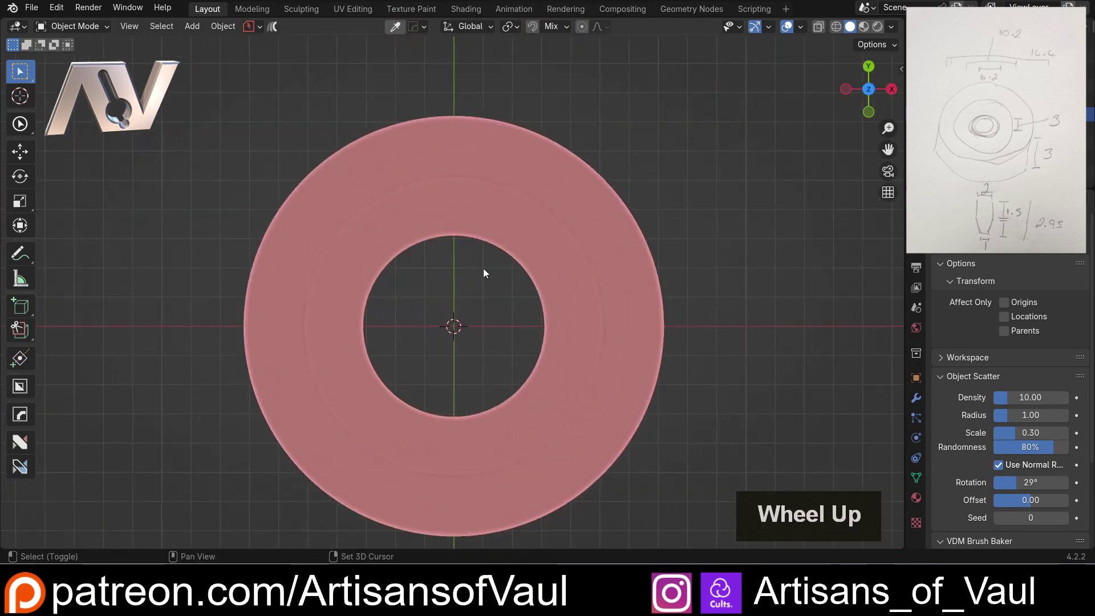
key(shift+a)
mouse_move(484, 269)
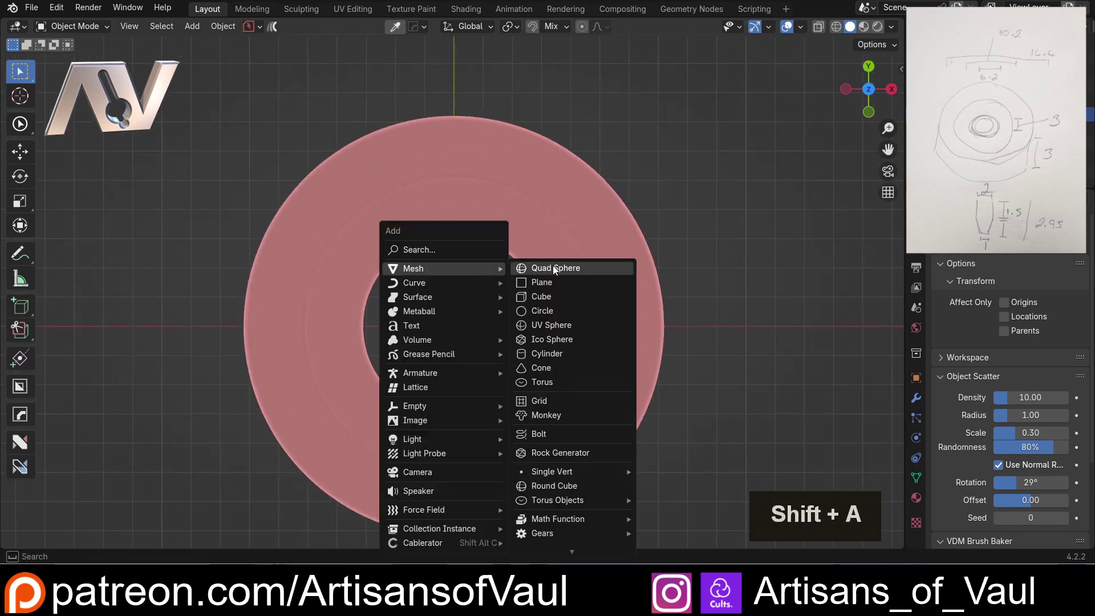
click(555, 295)
scroll(442, 398, down, 3)
middle_drag(444, 402, 330, 362)
middle_drag(178, 416, 182, 370)
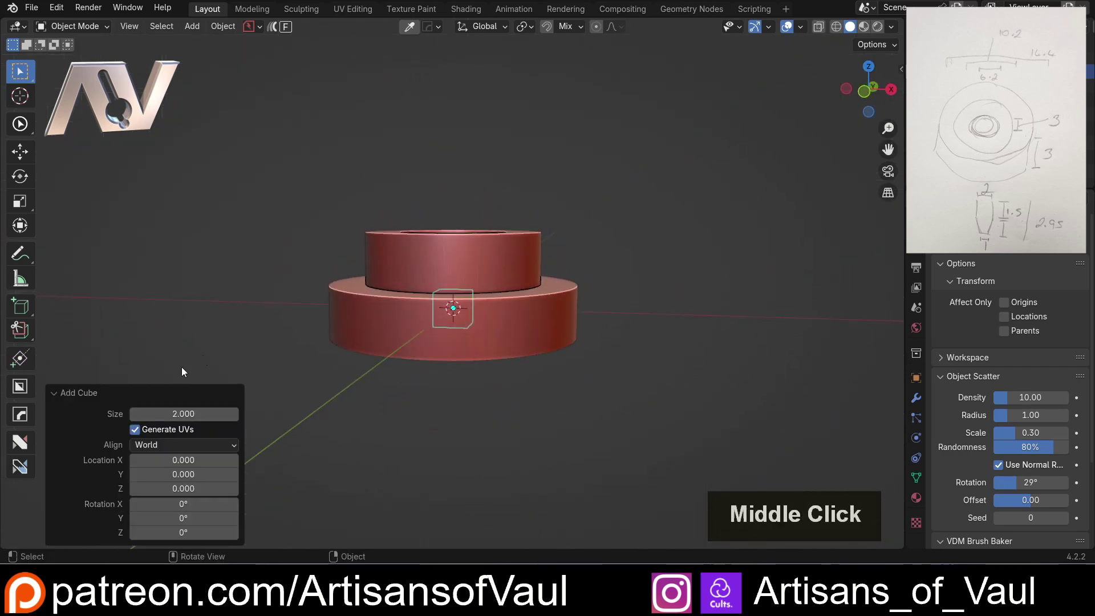
click(186, 415)
text(3)
key(Return)
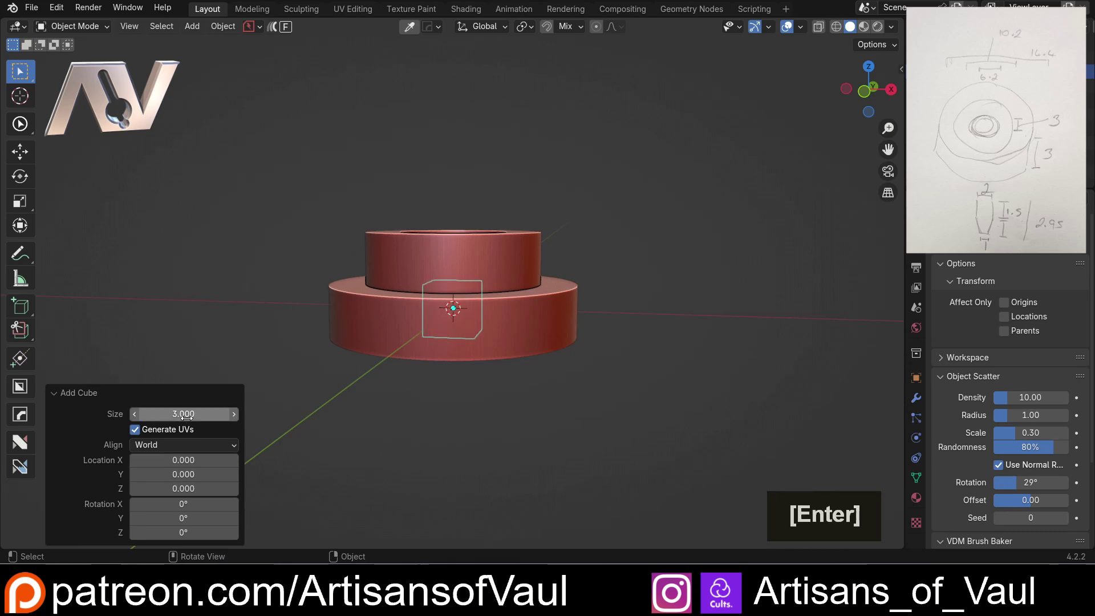
- Show the cube's transform values and move it about 9.02 along Y in top view, just outside the disc's rim
click(869, 67)
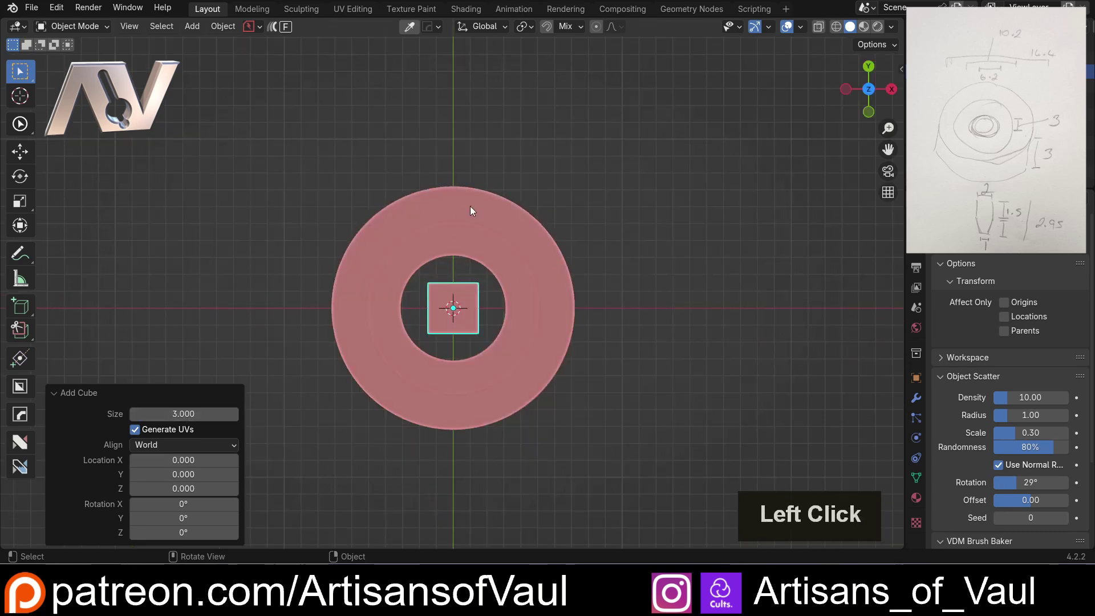
scroll(430, 300, up, 4)
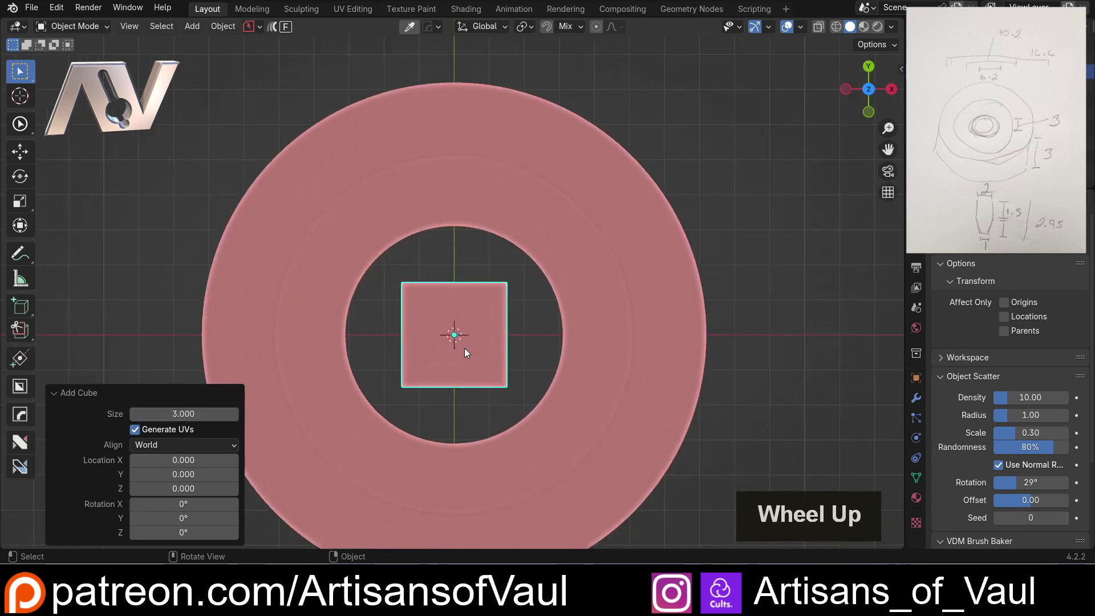
key(n)
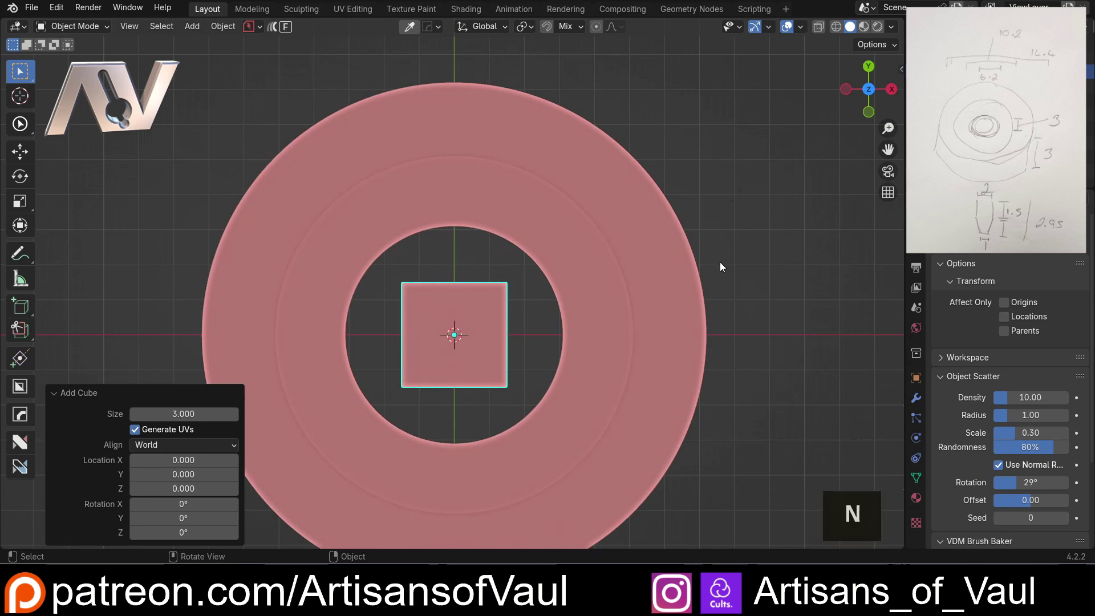
click(897, 72)
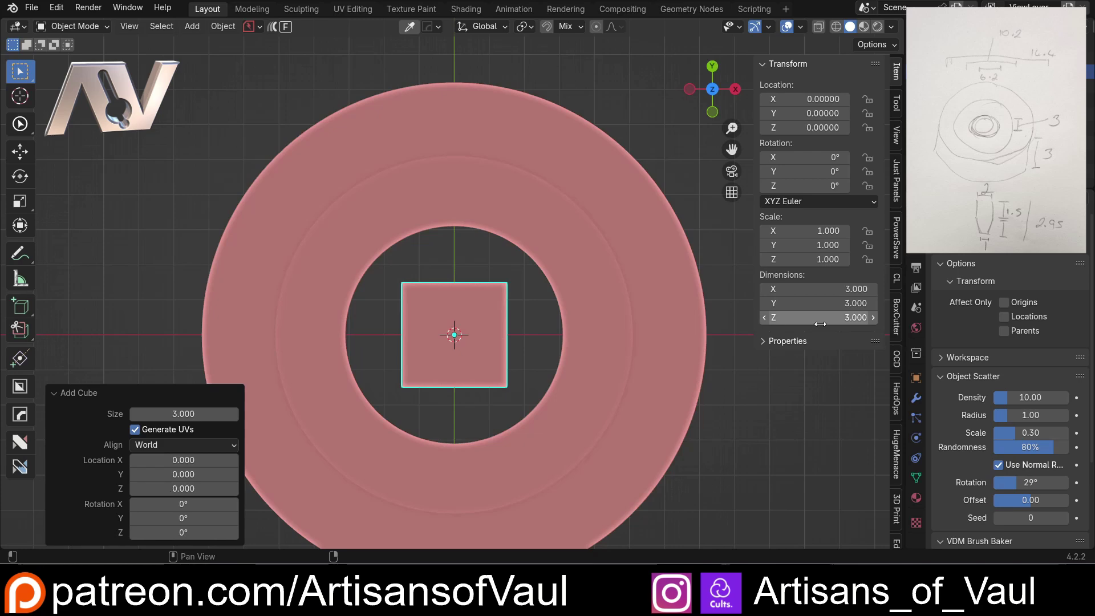
middle_drag(481, 203, 472, 315)
key(g)
key(y)
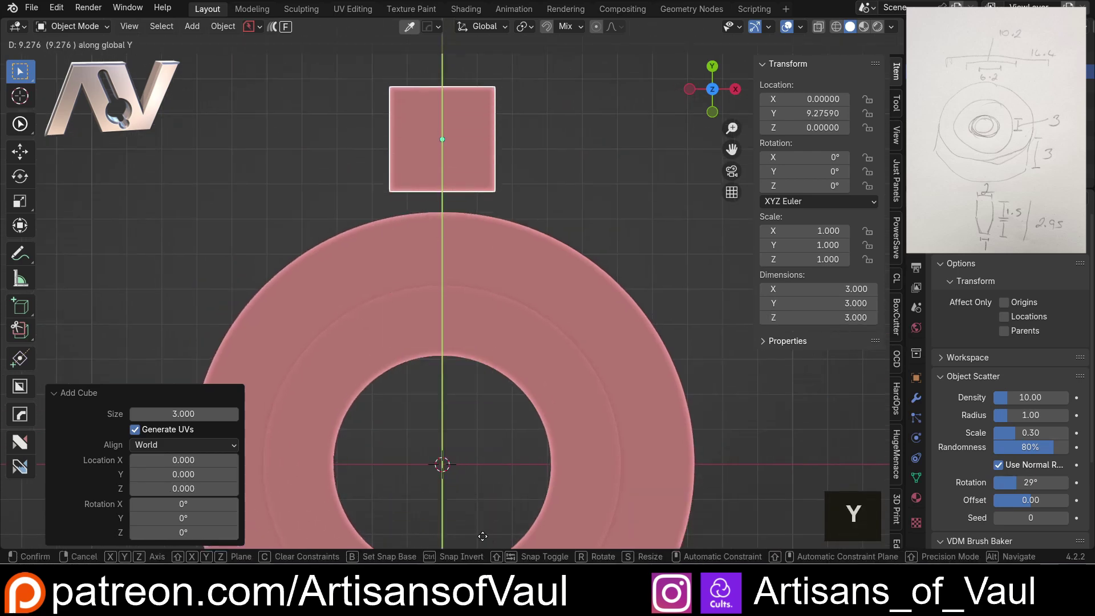
click(482, 536)
- Set the cube's X dimension to 2
shift+middle_drag(540, 230, 537, 307)
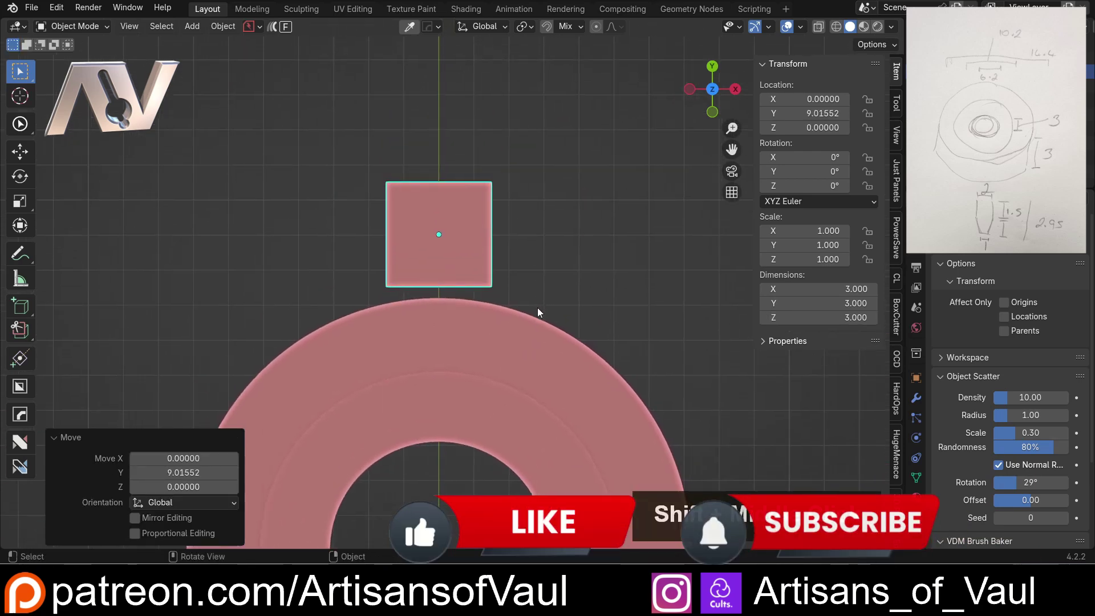
scroll(491, 279, up, 1)
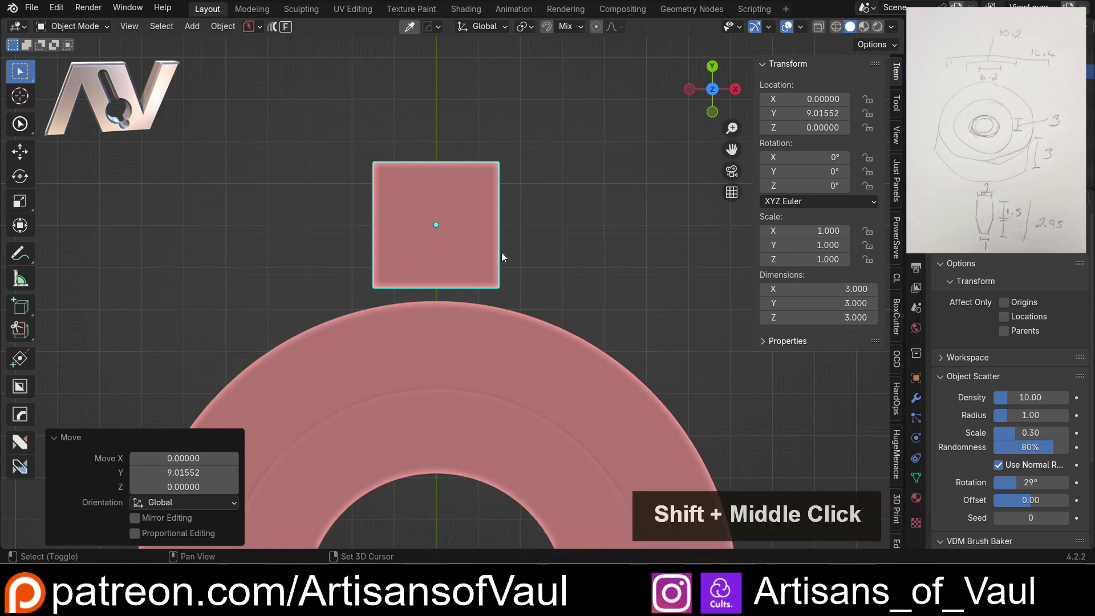
shift+middle_drag(502, 254, 499, 297)
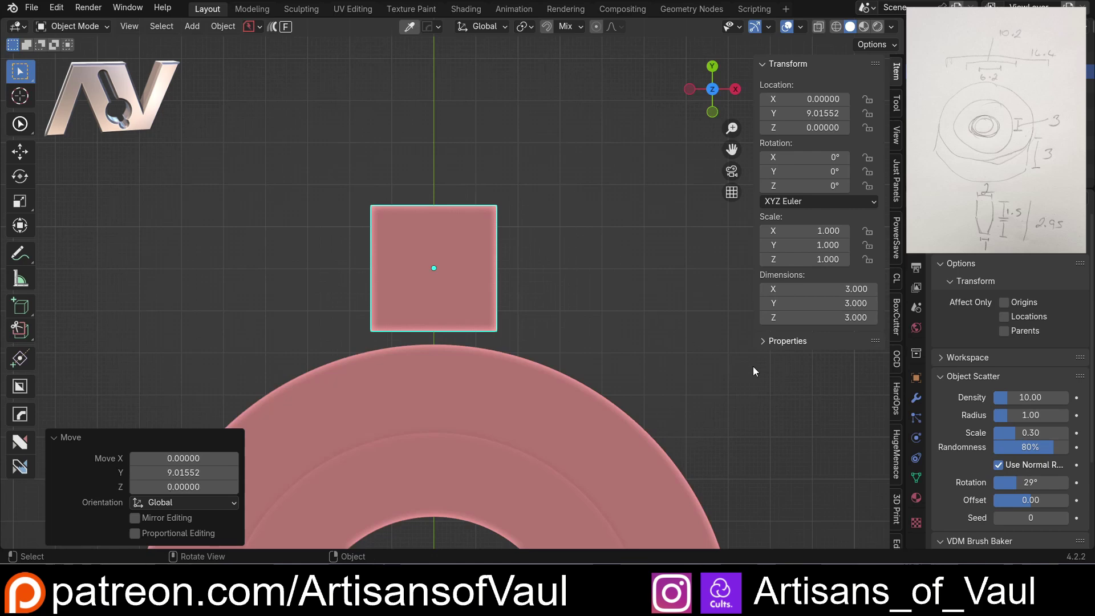
click(824, 289)
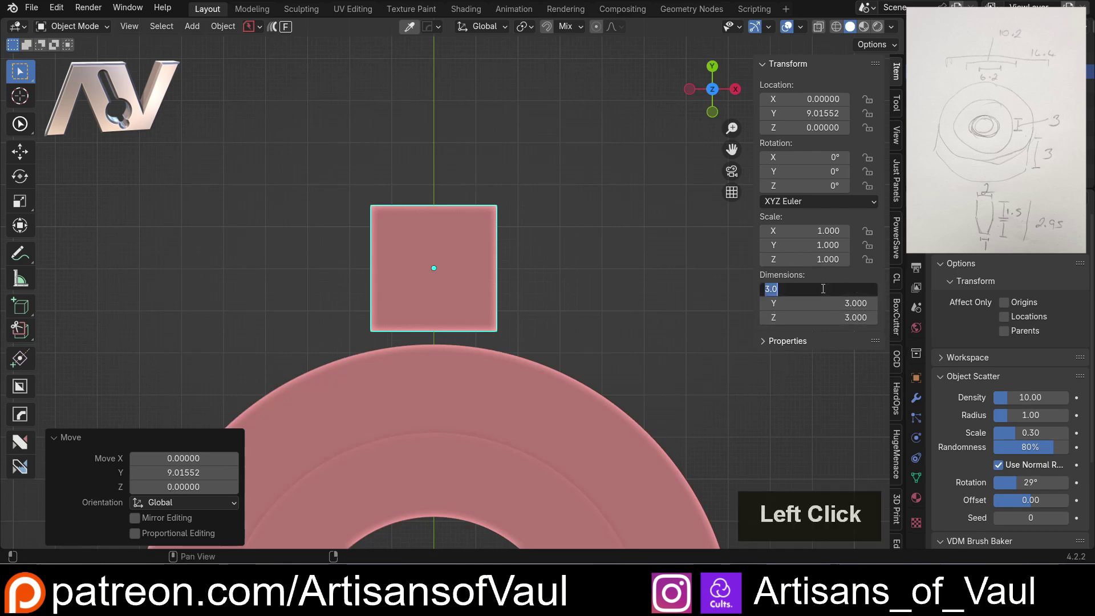
text(2)
key(Return)
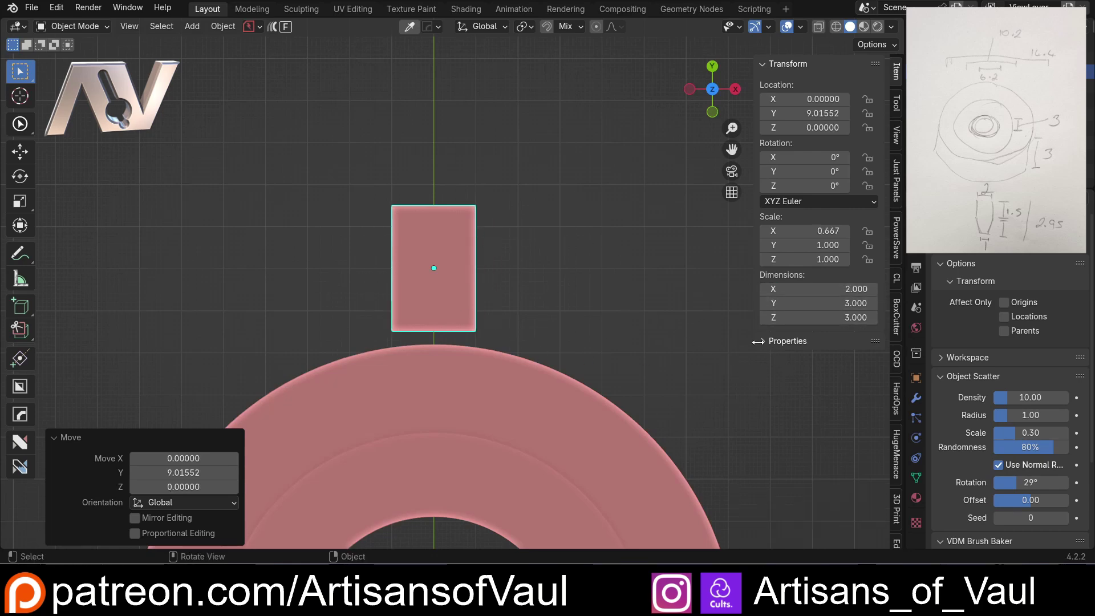
- Set the cube's Y dimension to 2.95
click(847, 305)
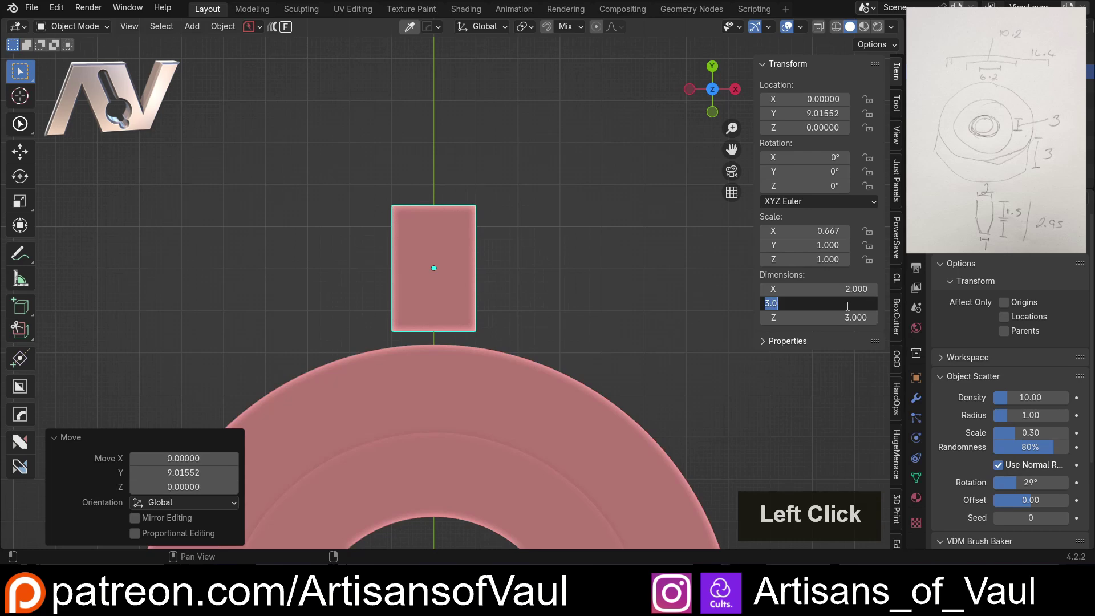
text(2.9)
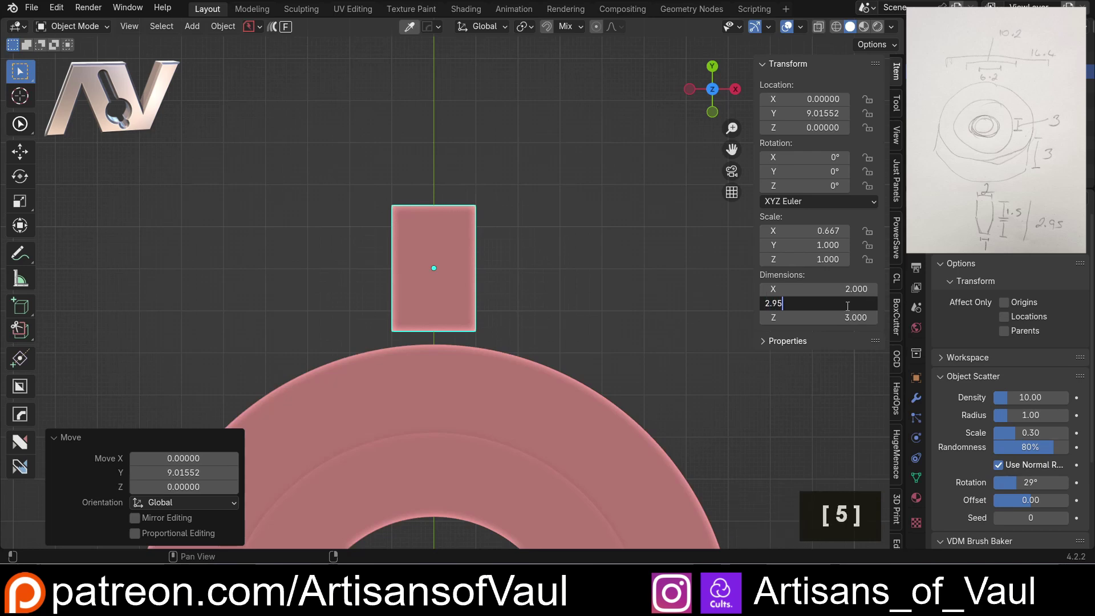
text(5)
key(Return)
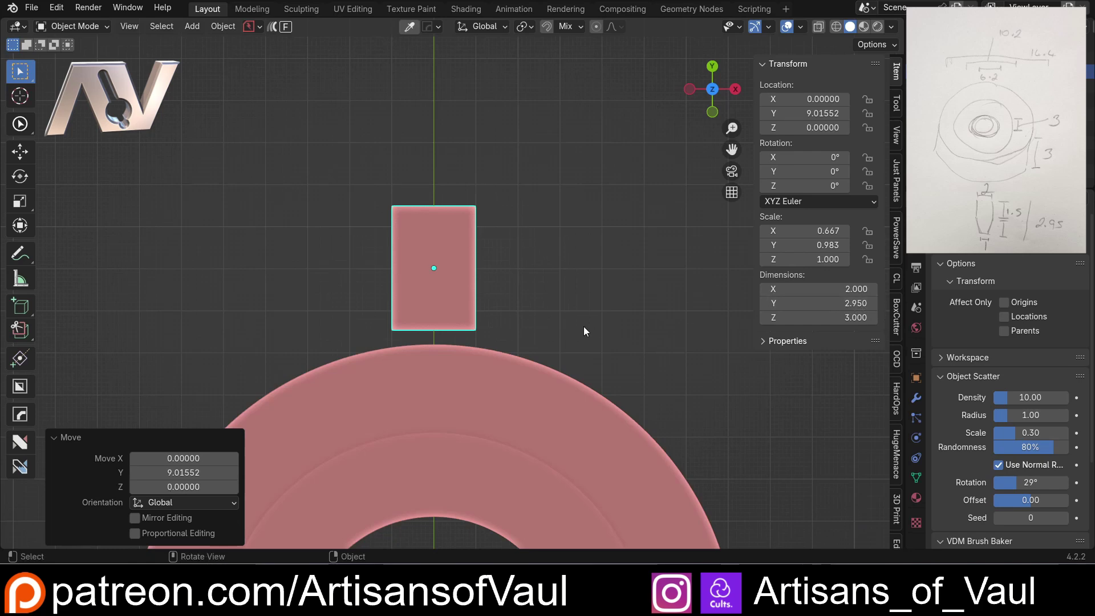
- Add one loop cut across the cube's length in edge mode and slide it fully to the end nearest the disc
scroll(560, 320, up, 1)
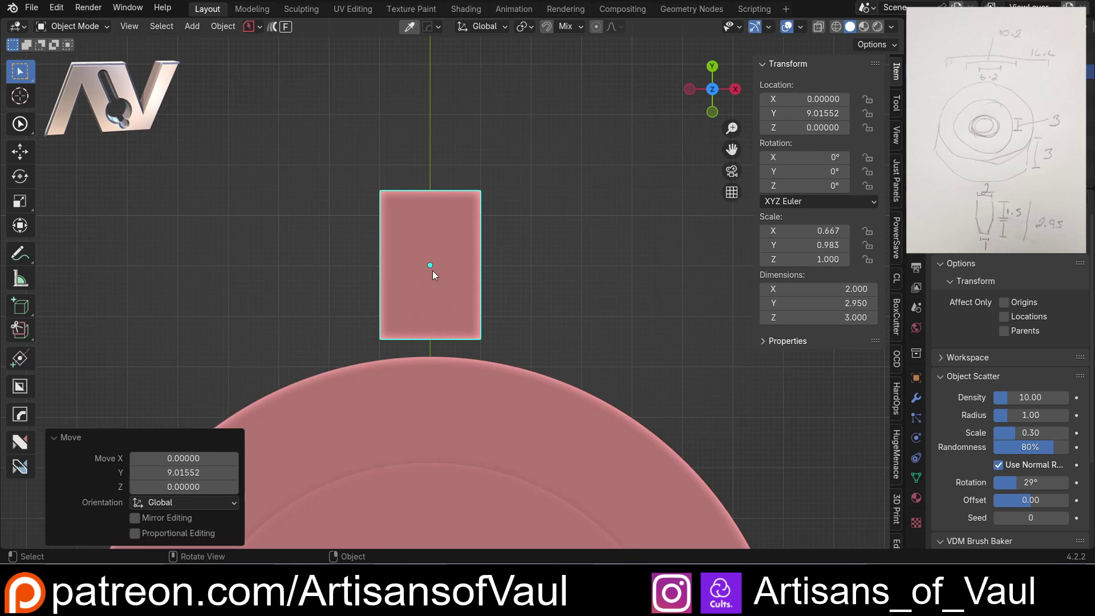
scroll(433, 272, up, 3)
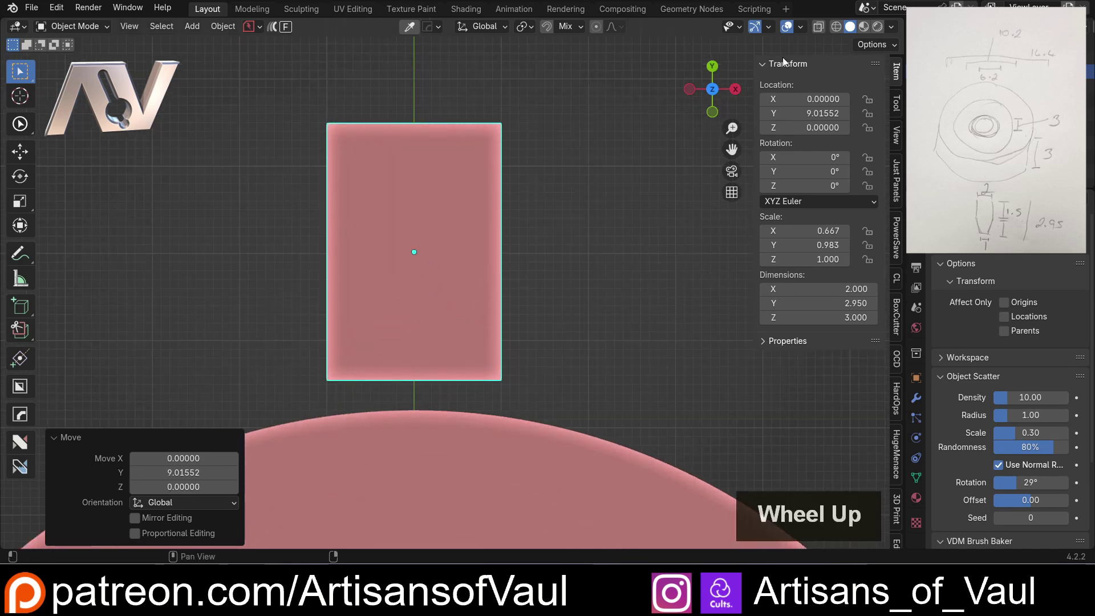
key(Tab)
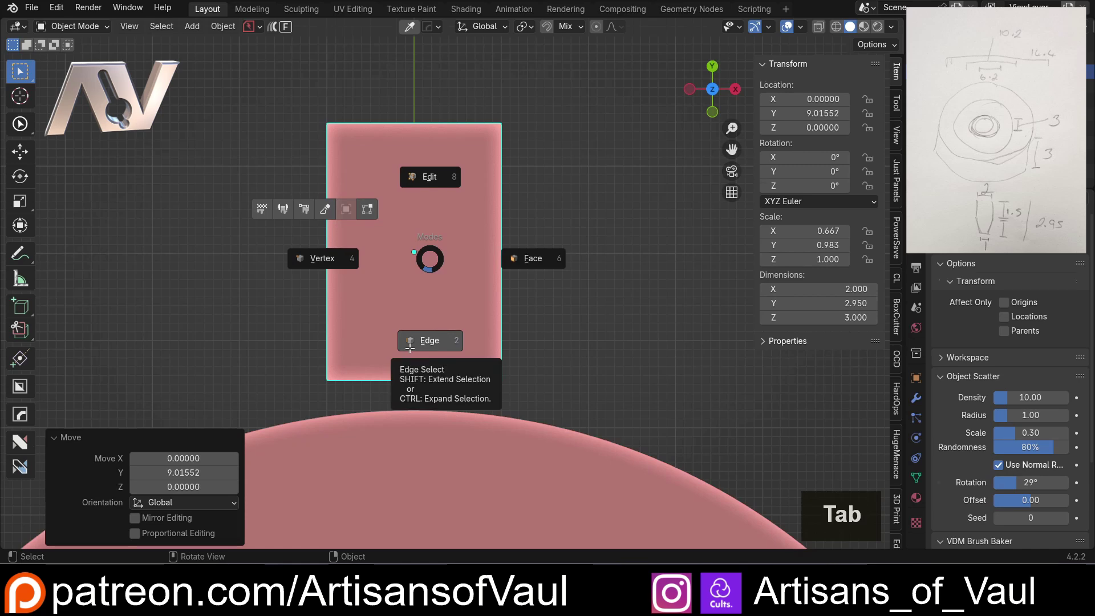
click(409, 351)
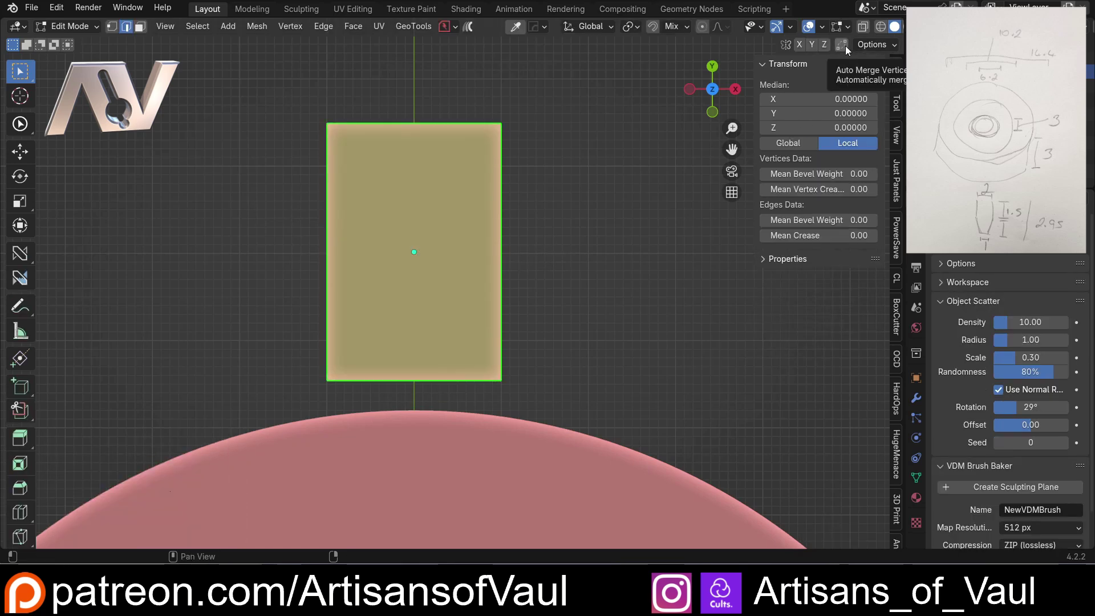
key(ctrl)
key(ctrl+r)
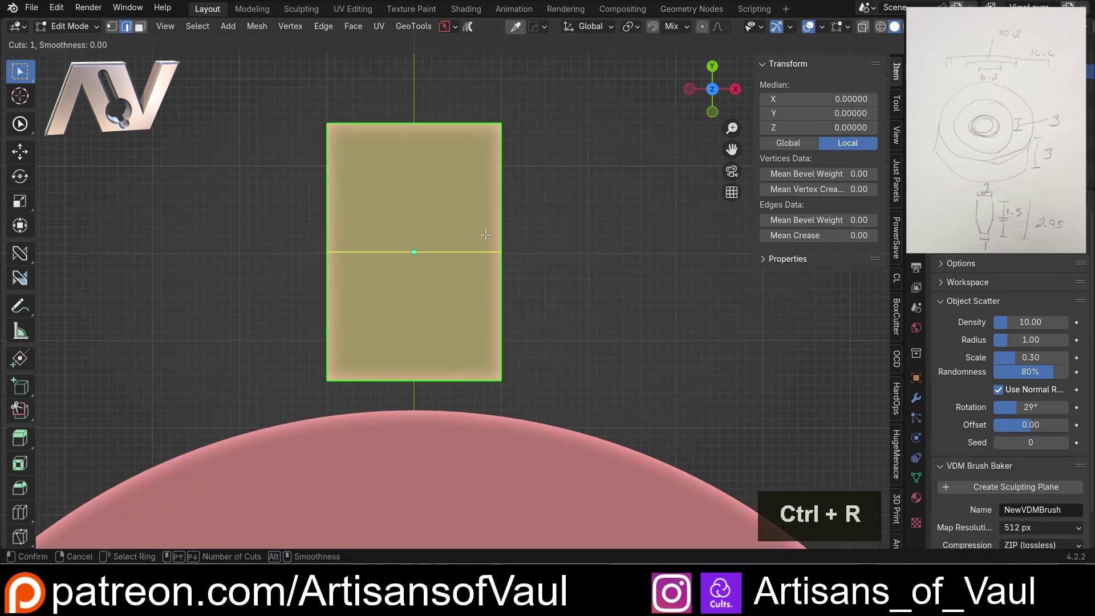
click(493, 244)
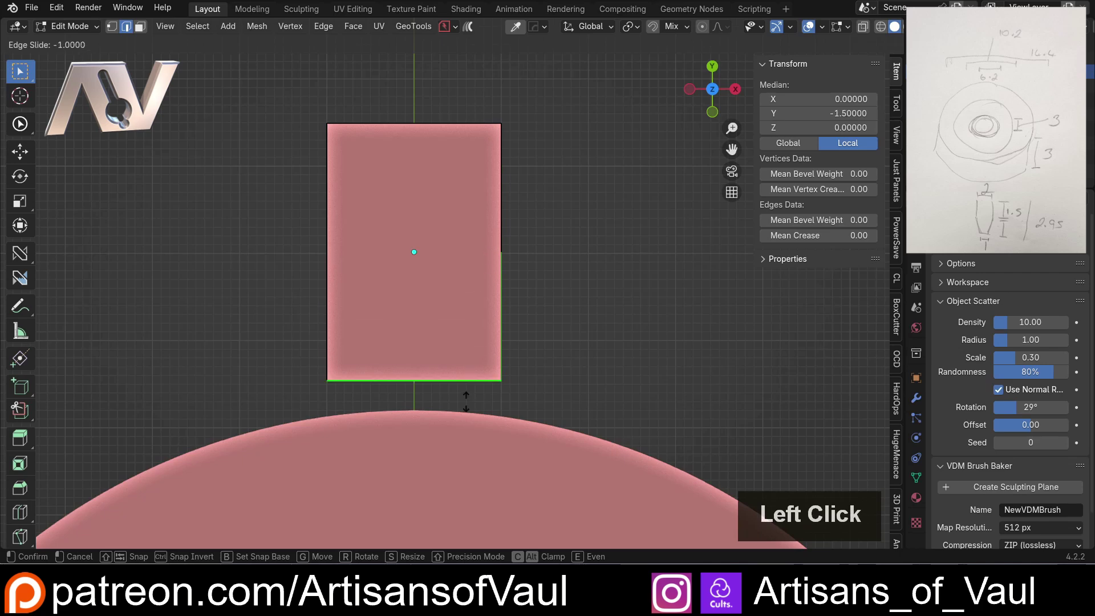
click(465, 421)
- Move the new edge loop 1.5 along Y in top view, away from the cube's disc-side end
scroll(611, 381, up, 2)
shift+middle_drag(611, 382, 545, 254)
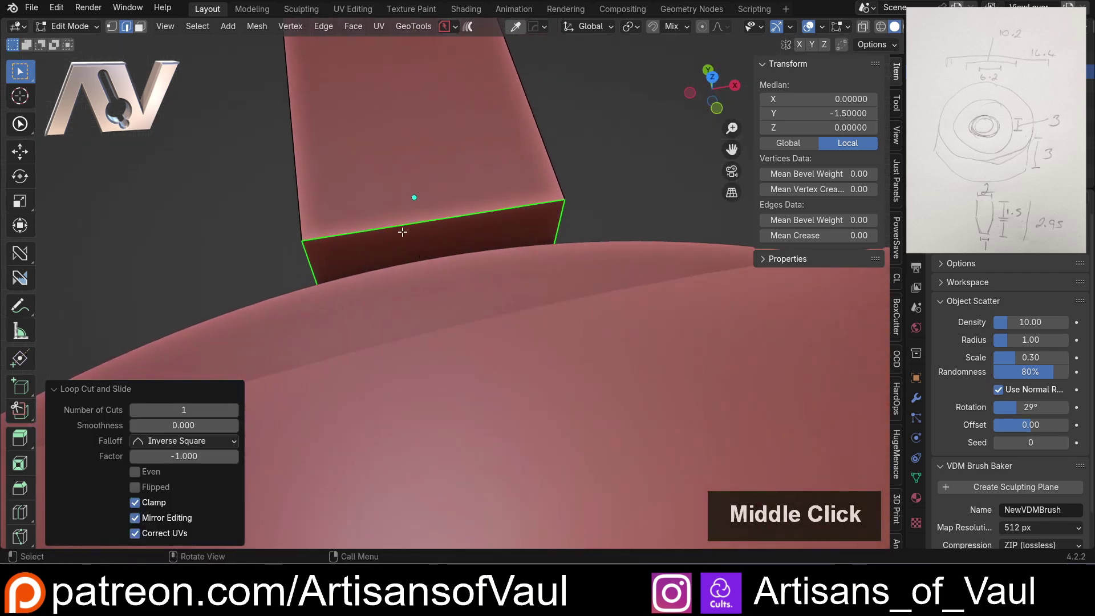
scroll(582, 177, down, 2)
middle_drag(570, 166, 648, 193)
click(711, 90)
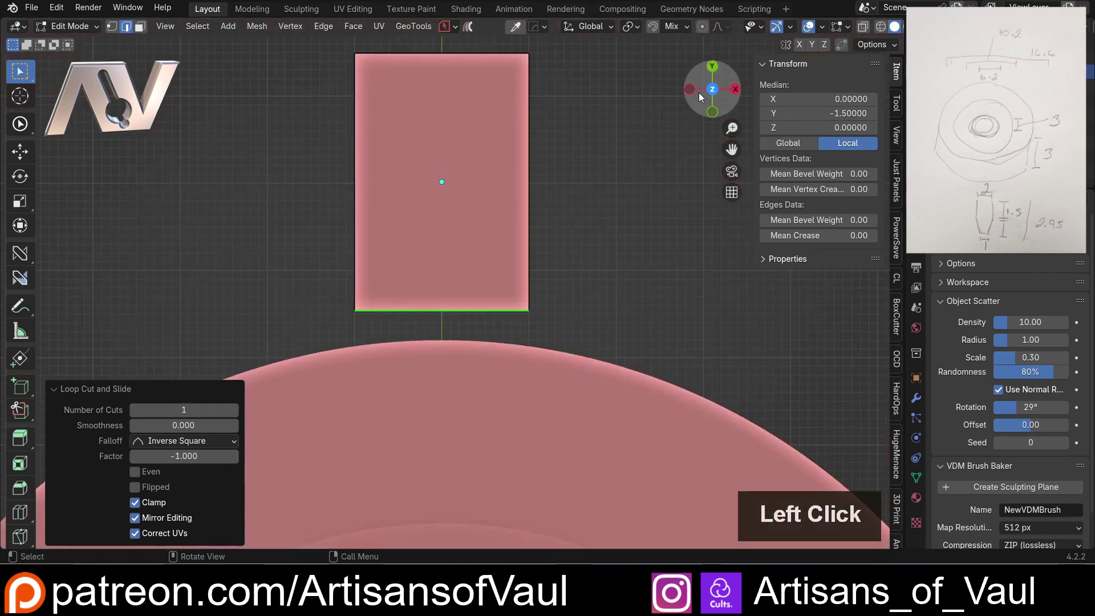
shift+middle_drag(542, 281, 541, 357)
key(g)
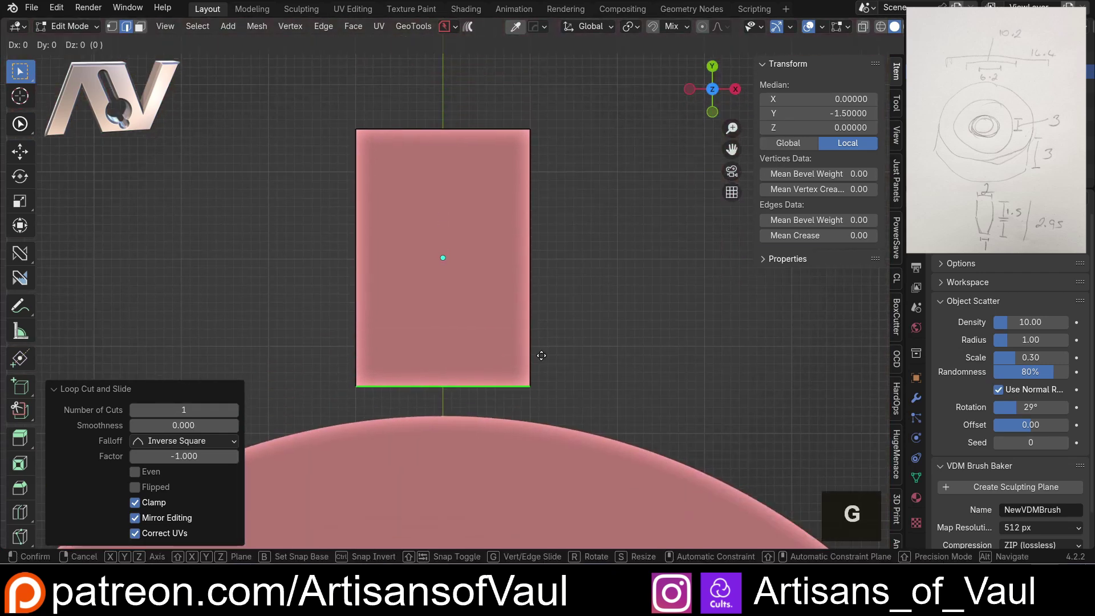
key(y)
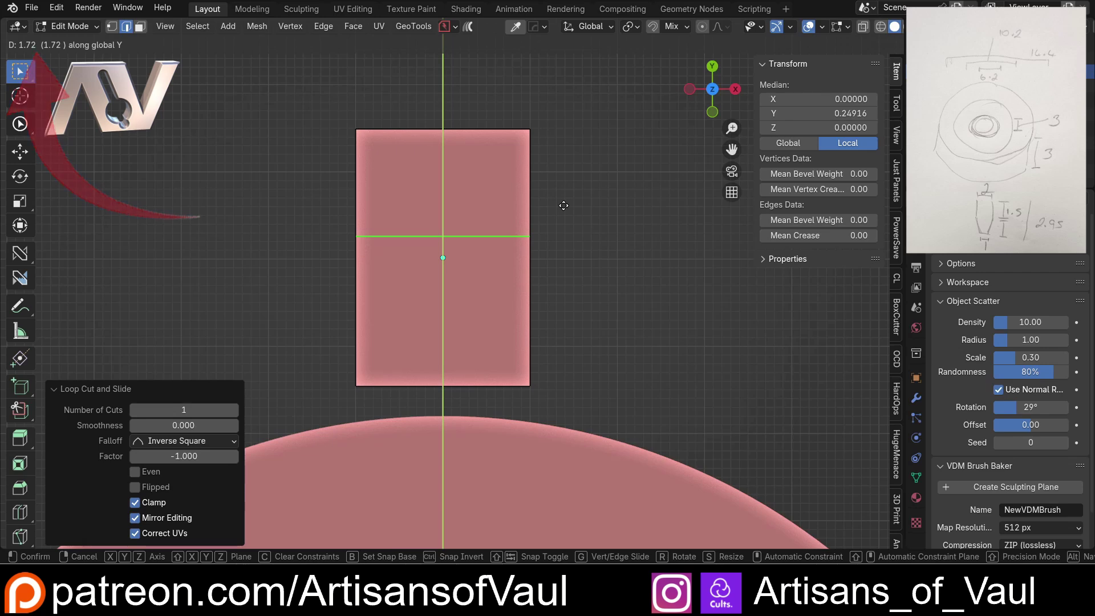
text(1.5)
key(Return)
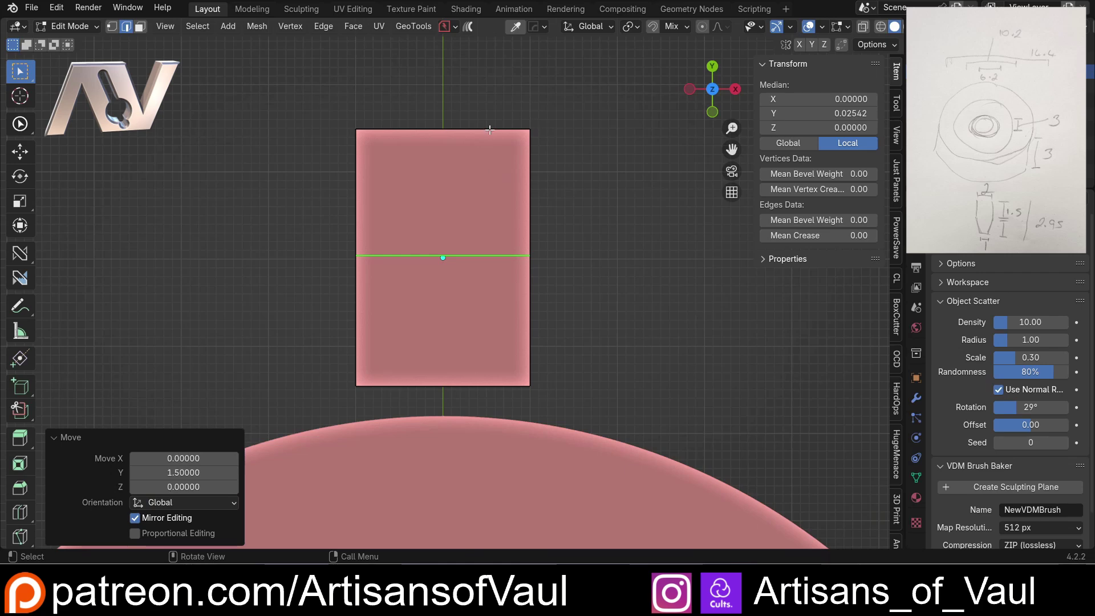
- Select the cube's end face farthest from the disc in face mode and return to top view
shift+middle_drag(307, 300, 301, 338)
scroll(450, 274, up, 1)
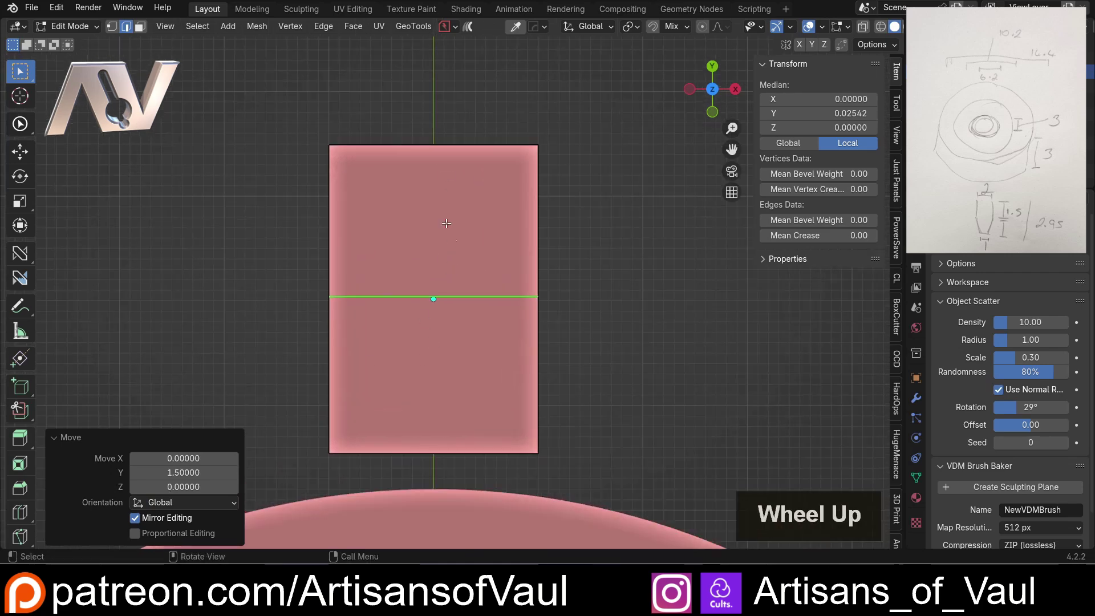
middle_drag(430, 181, 529, 193)
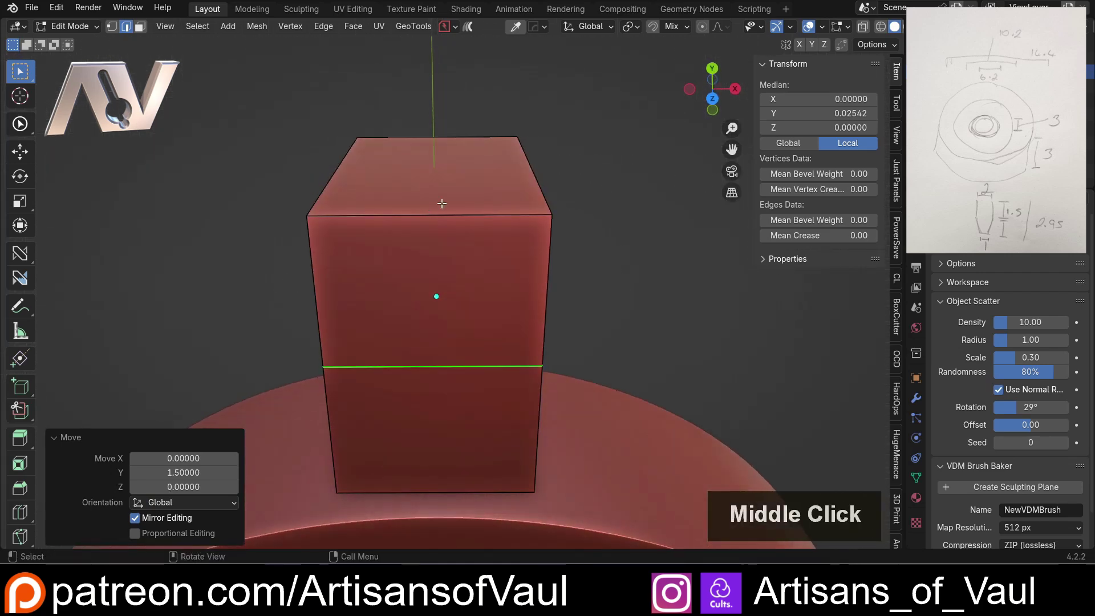
key(Tab)
click(636, 193)
click(445, 174)
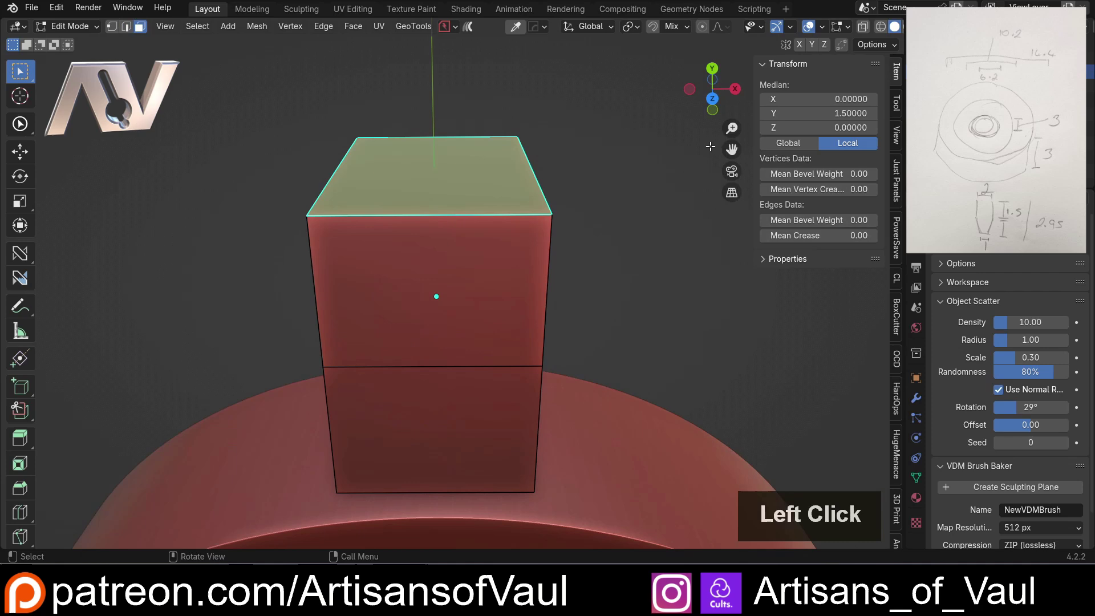
click(713, 99)
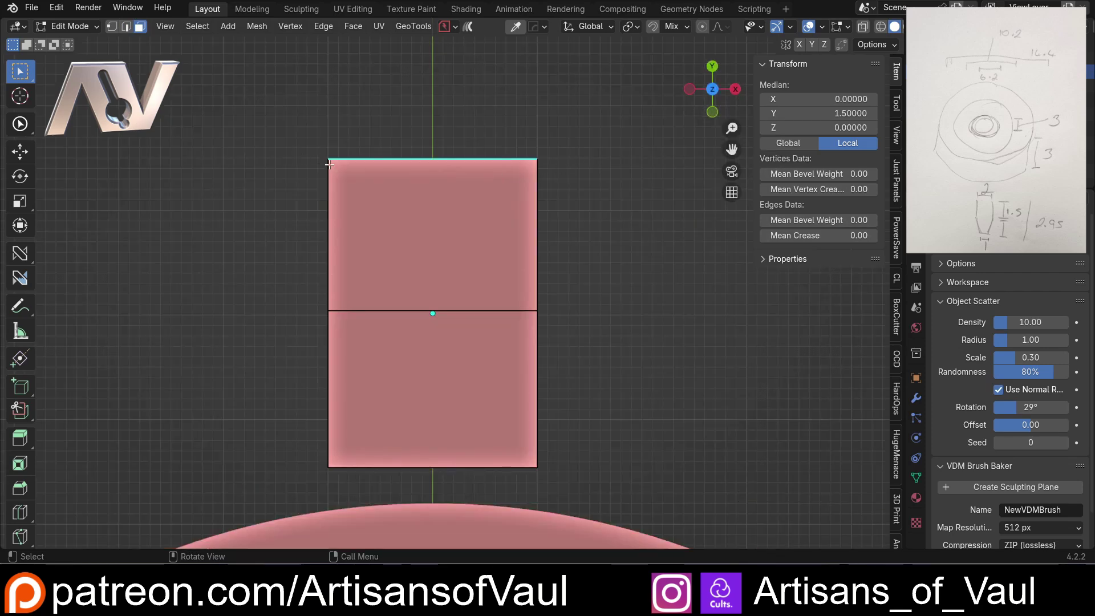
scroll(330, 140, up, 2)
shift+middle_drag(329, 140, 324, 256)
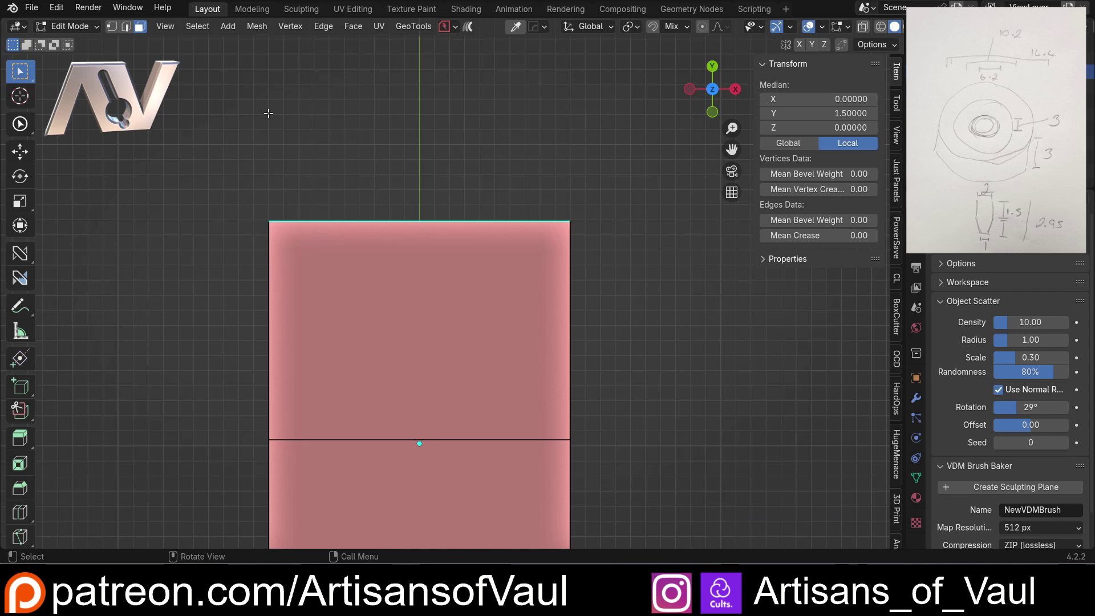
scroll(279, 191, down, 6)
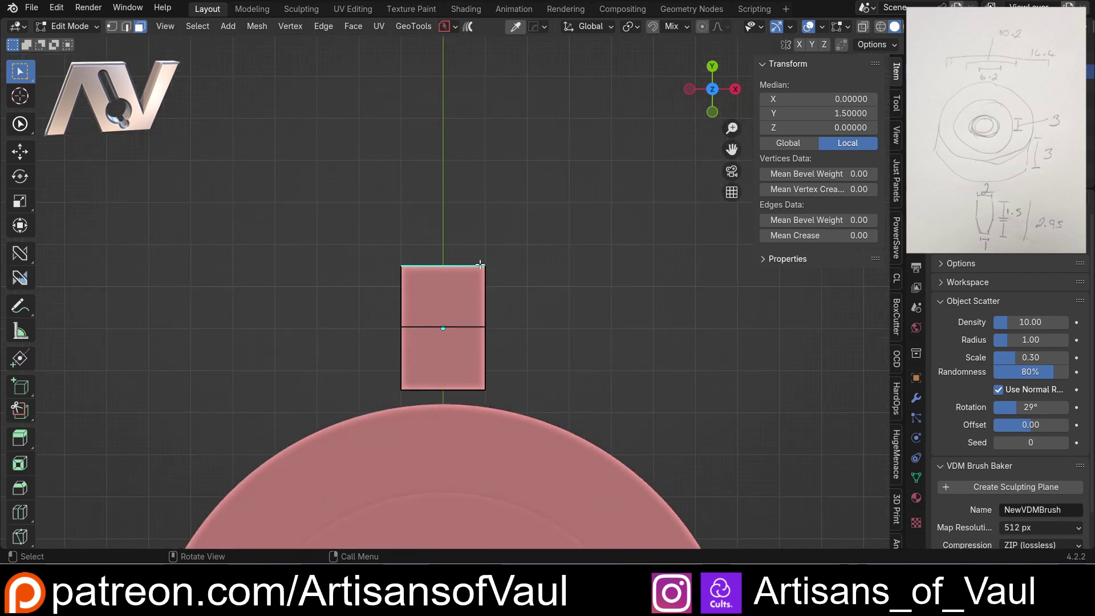
scroll(486, 259, up, 5)
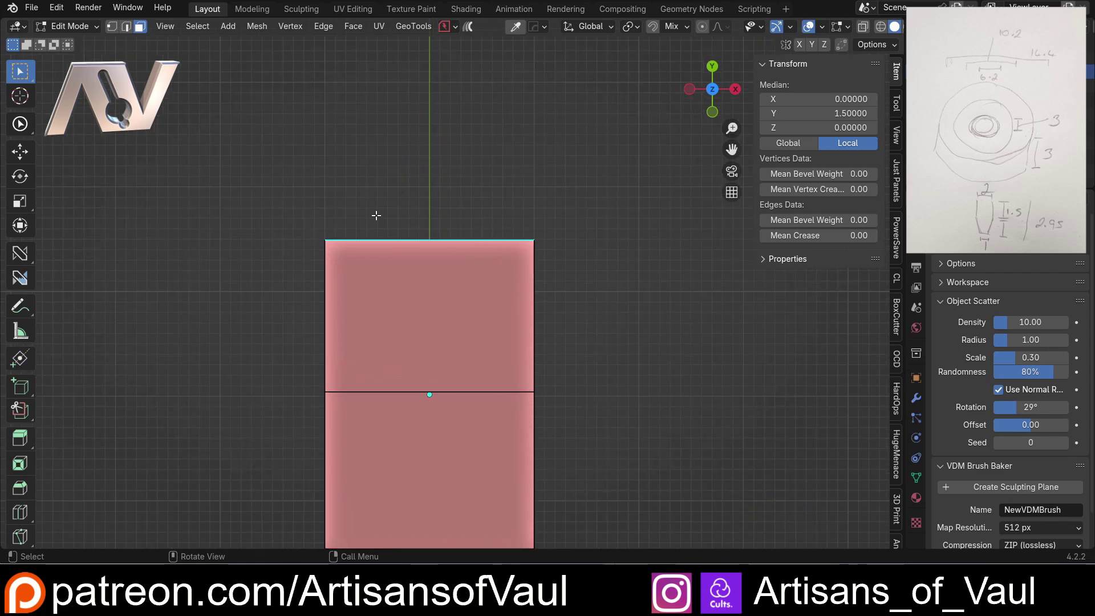
key(Tab)
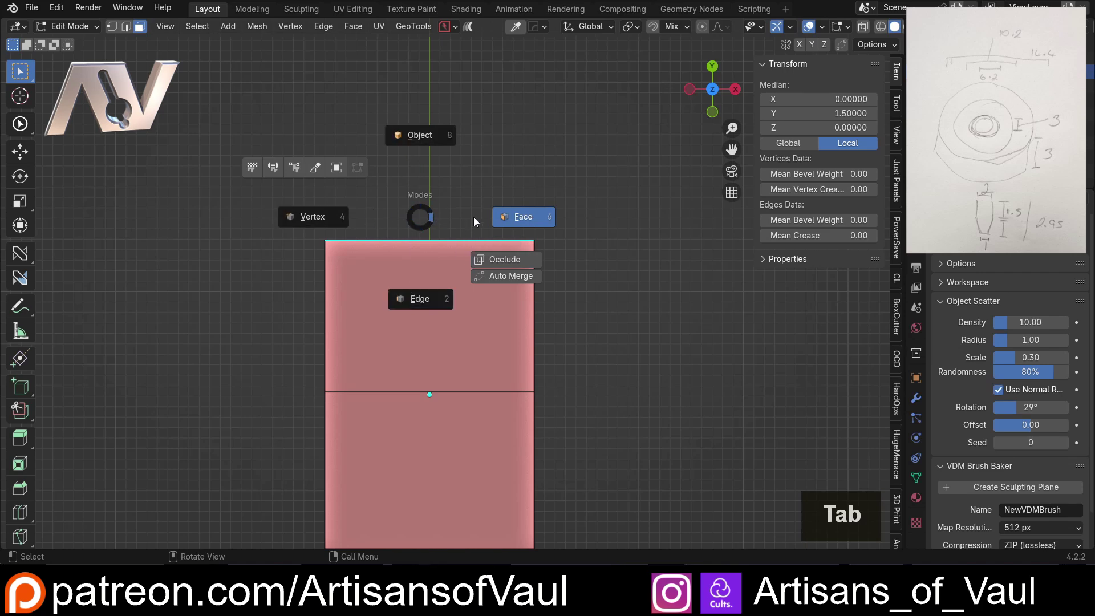
click(520, 220)
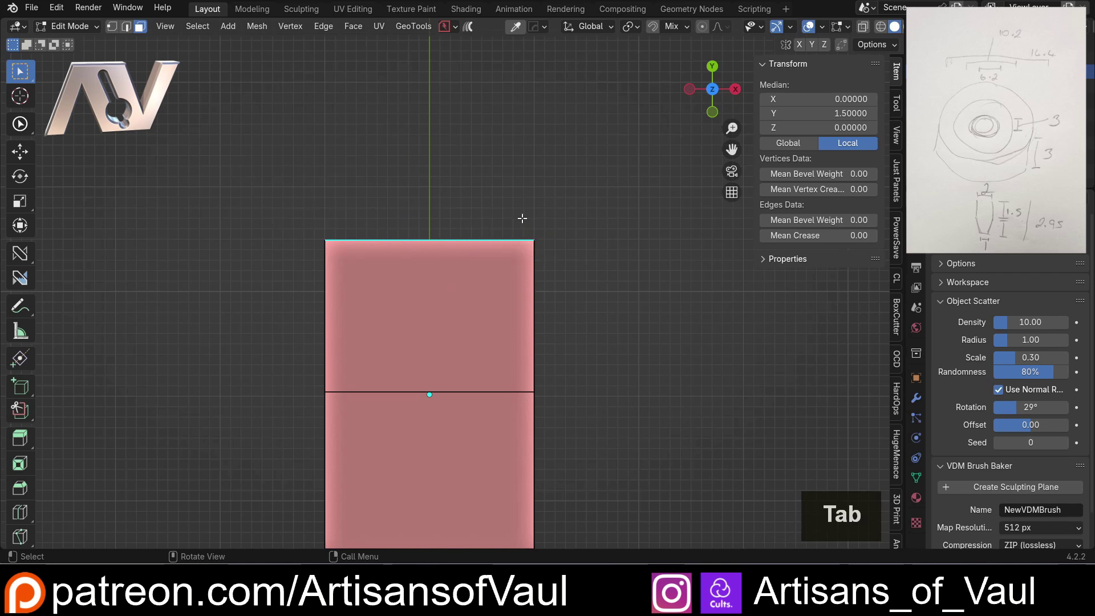
- Try to move the vertices at the outer end's negative-X corner 0.5 along X, including the hidden one, and undo the move
key(Tab)
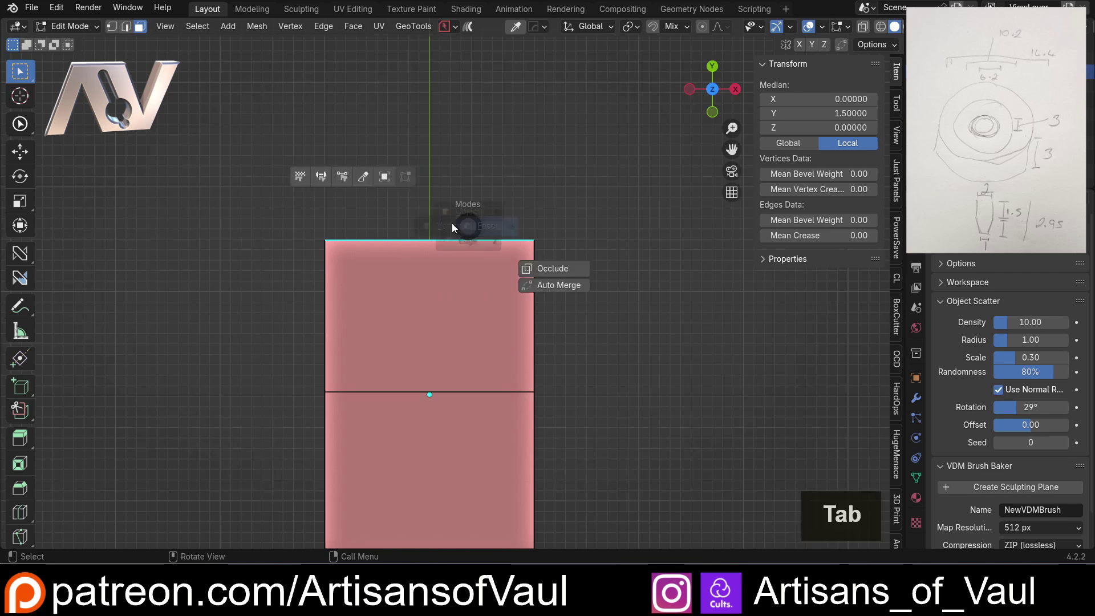
click(362, 229)
key(shift+z)
drag(276, 209, 350, 274)
key(shift+z)
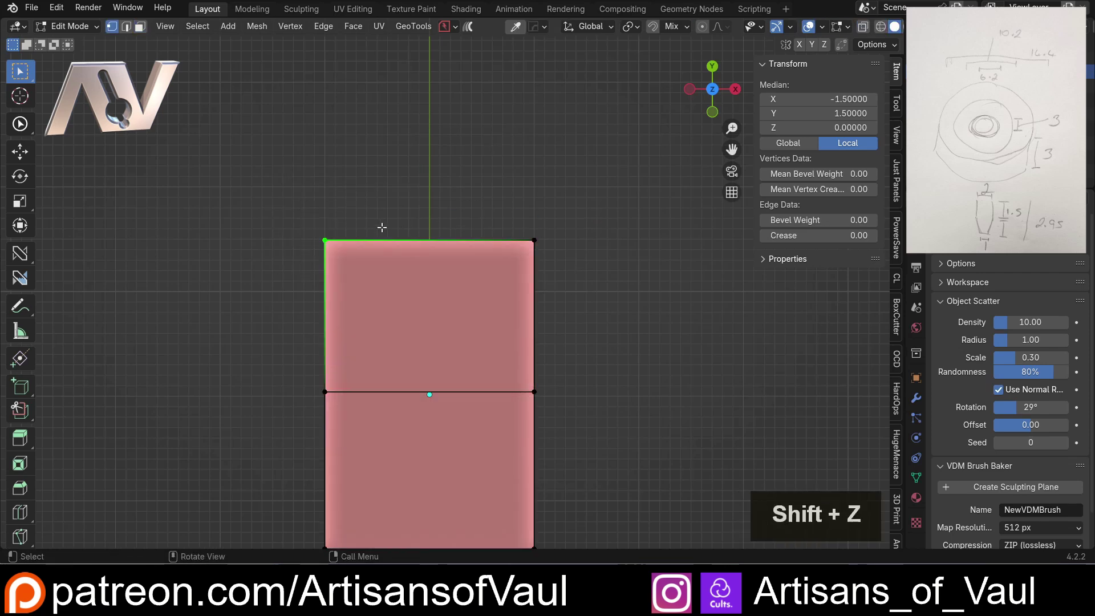
key(g)
text(x)
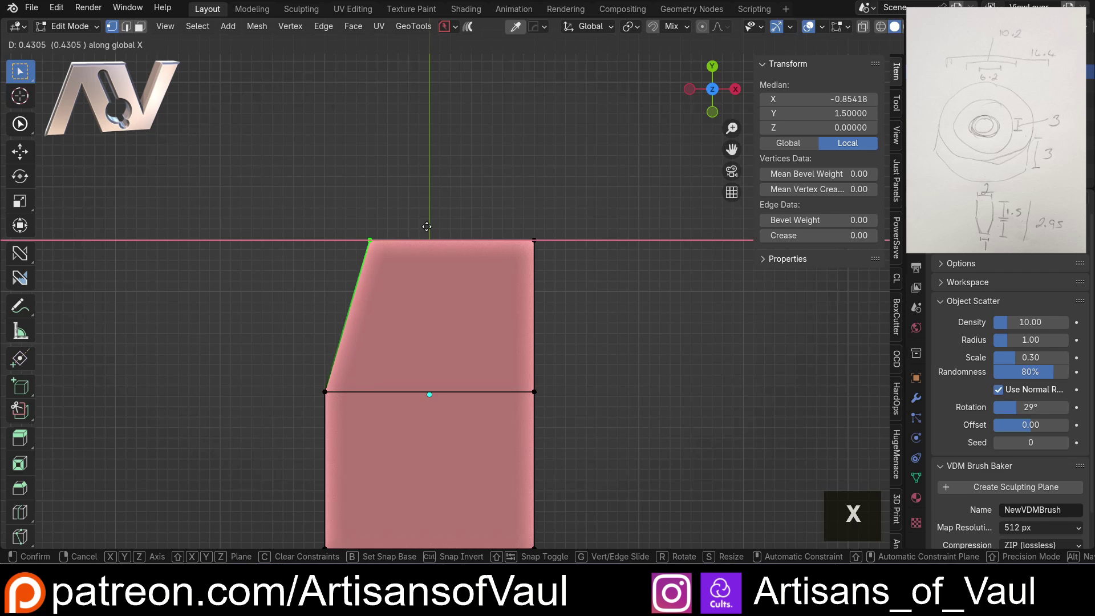
text(0.5)
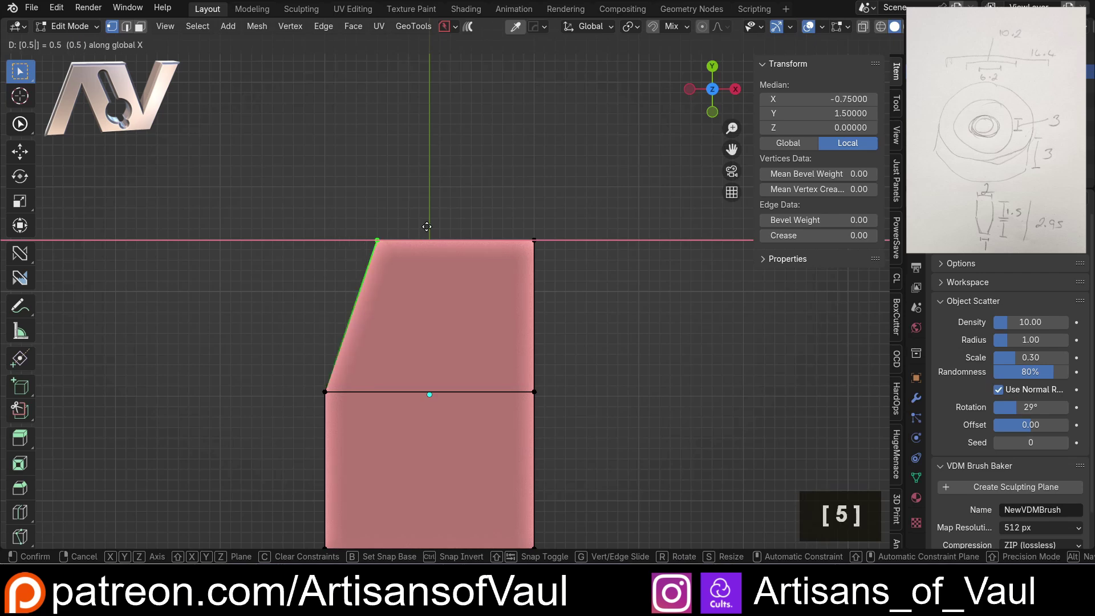
click(428, 227)
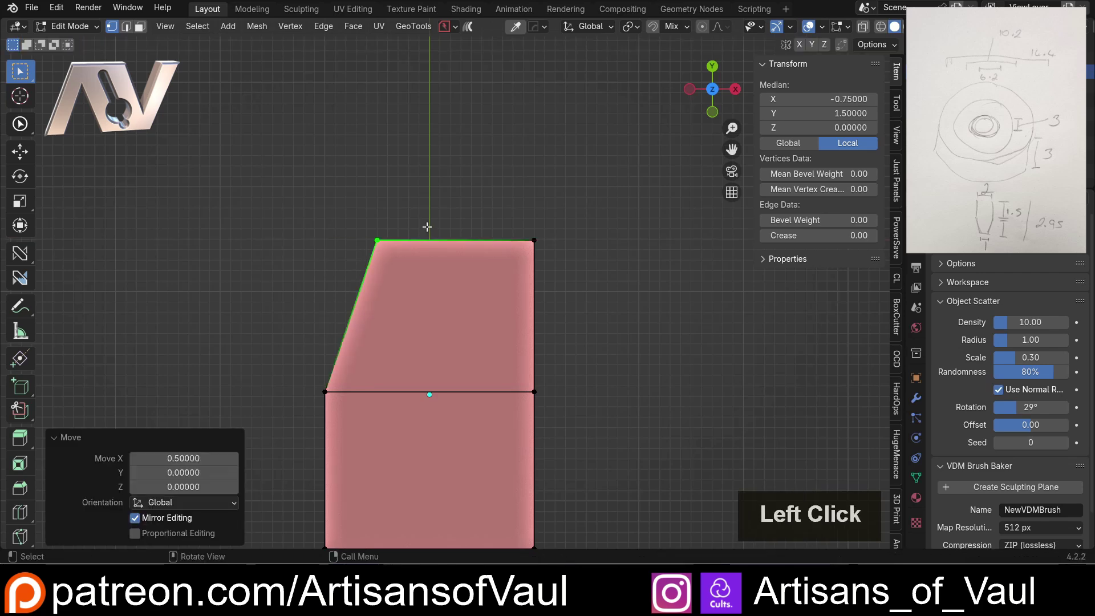
key(ctrl+z)
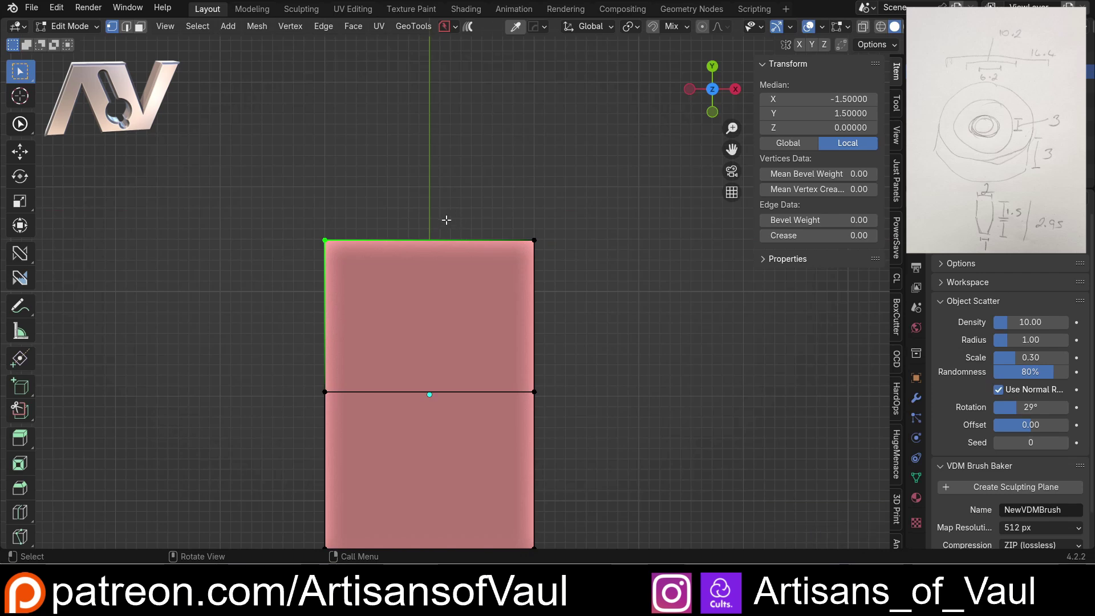
- Select the cube's outer end face in face mode and scale it by 0.5 along X to taper the tooth tip
middle_drag(446, 220, 513, 247)
key(Tab)
click(607, 251)
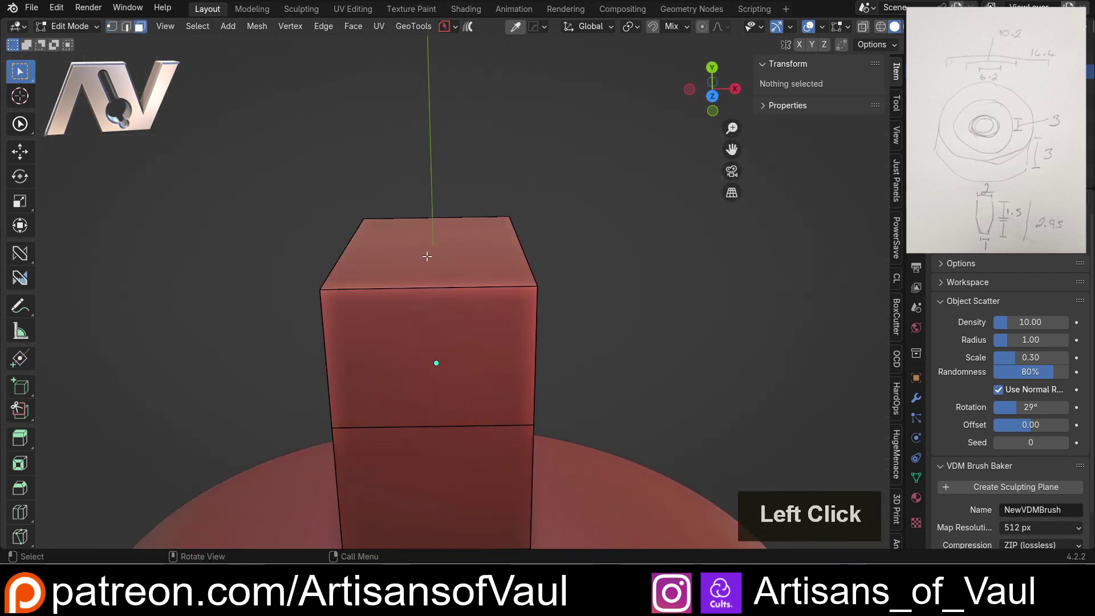
click(445, 251)
click(713, 97)
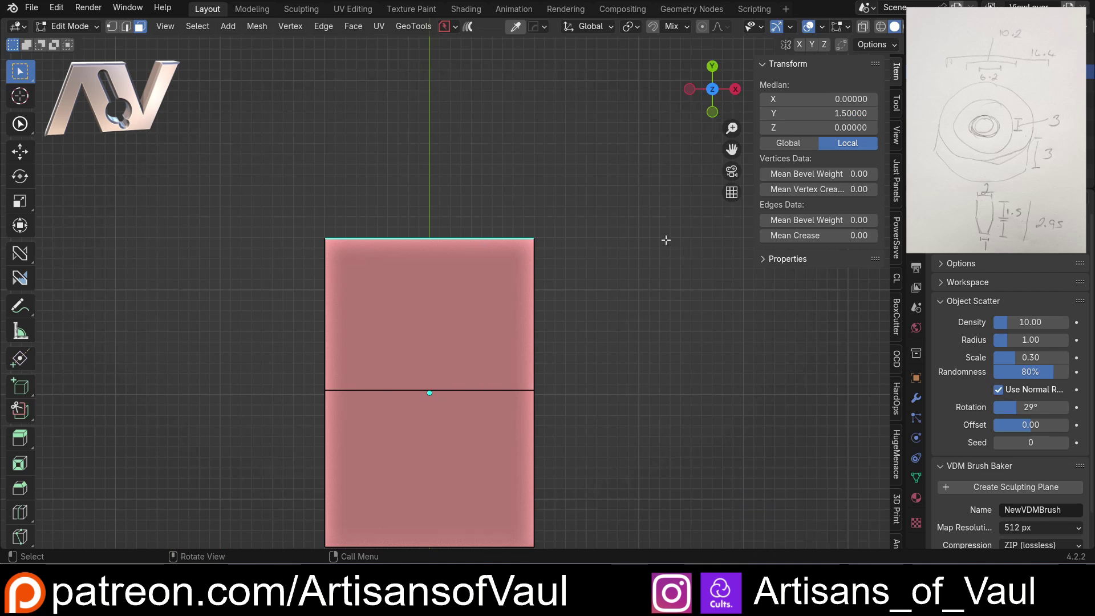
key(s)
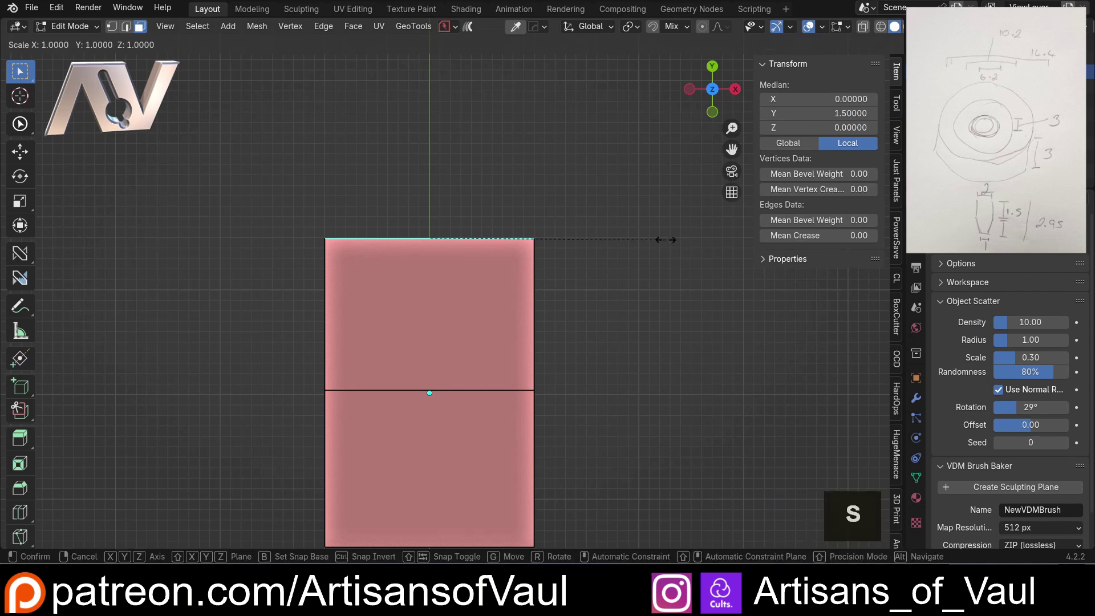
key(x)
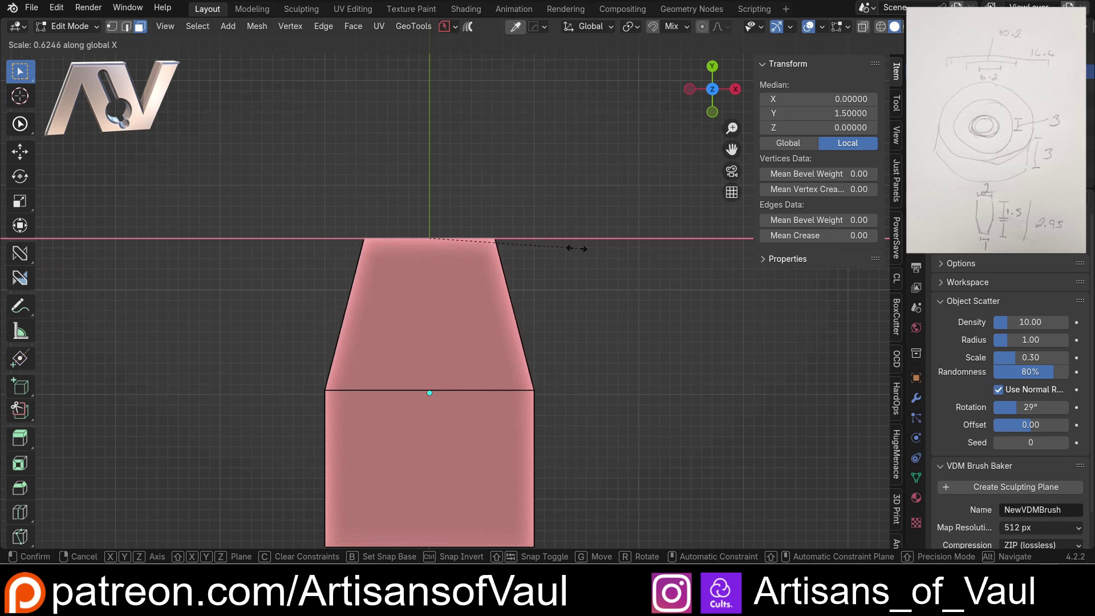
text(.5)
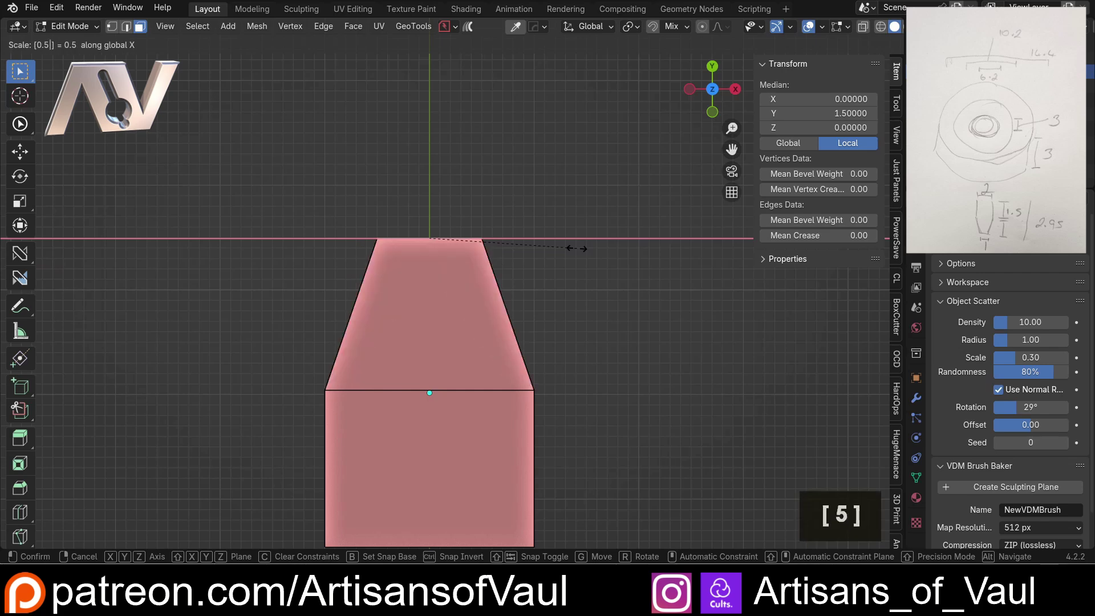
key(Return)
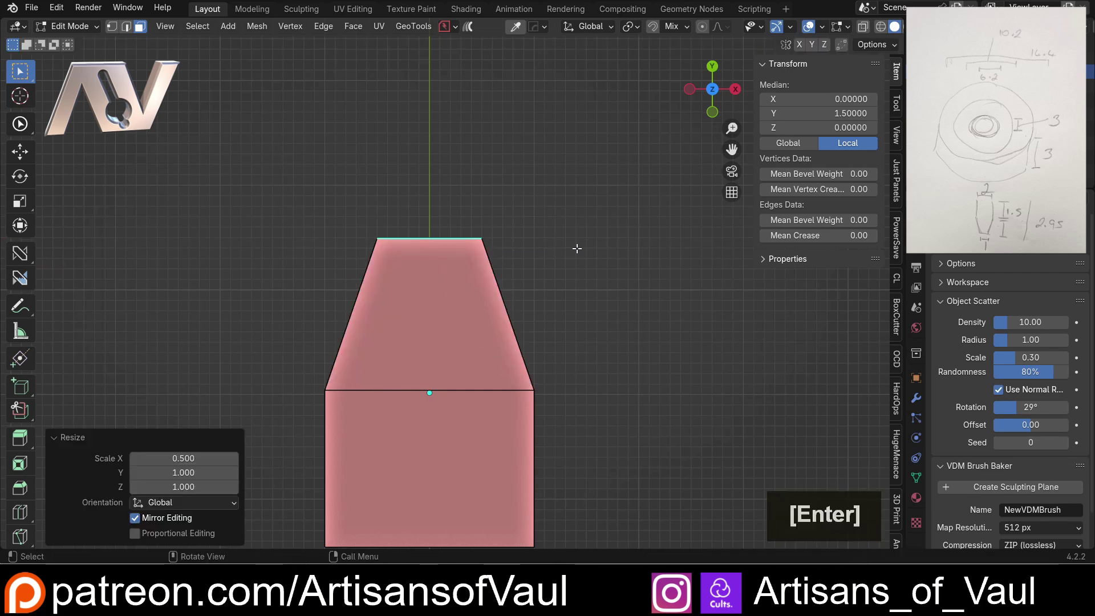
- Return to top view and take the tapered tooth out of Edit Mode
middle_drag(550, 232, 528, 269)
click(711, 87)
shift+middle_drag(439, 287, 462, 138)
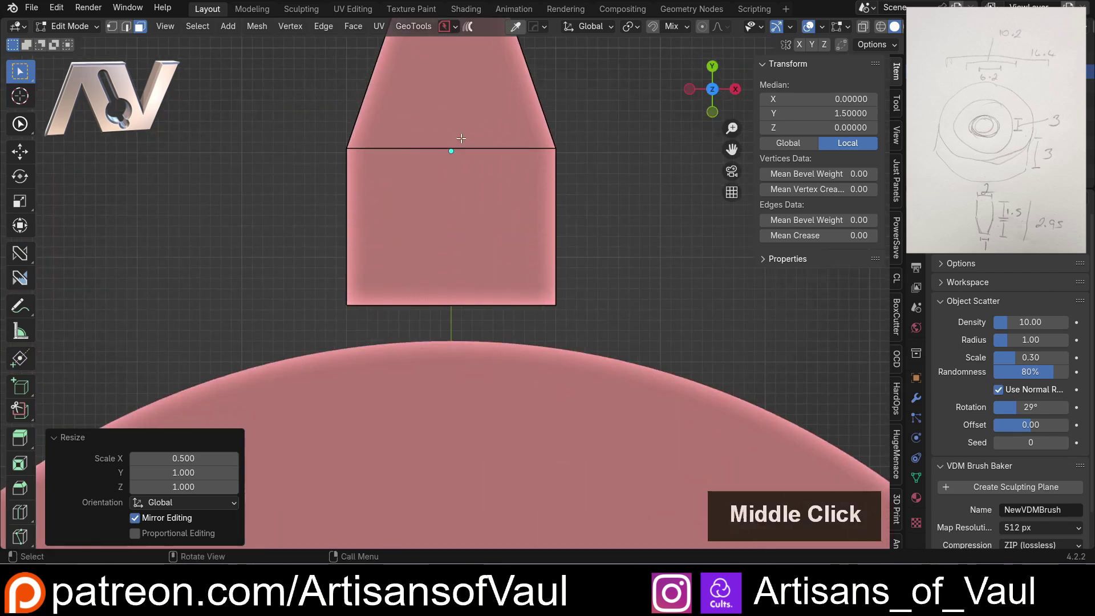
key(Tab)
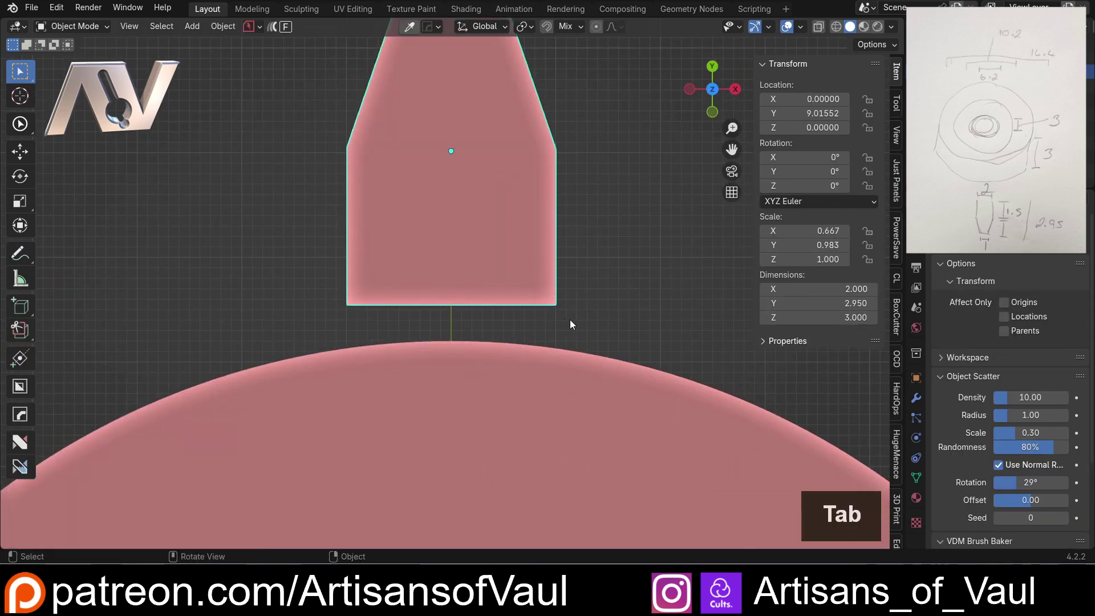
- Move the tooth about -0.41 along Y, snapping its base's positive-X corner onto the disc's outer edge
shift+middle_drag(570, 324, 529, 306)
scroll(518, 320, down, 3)
scroll(505, 320, up, 5)
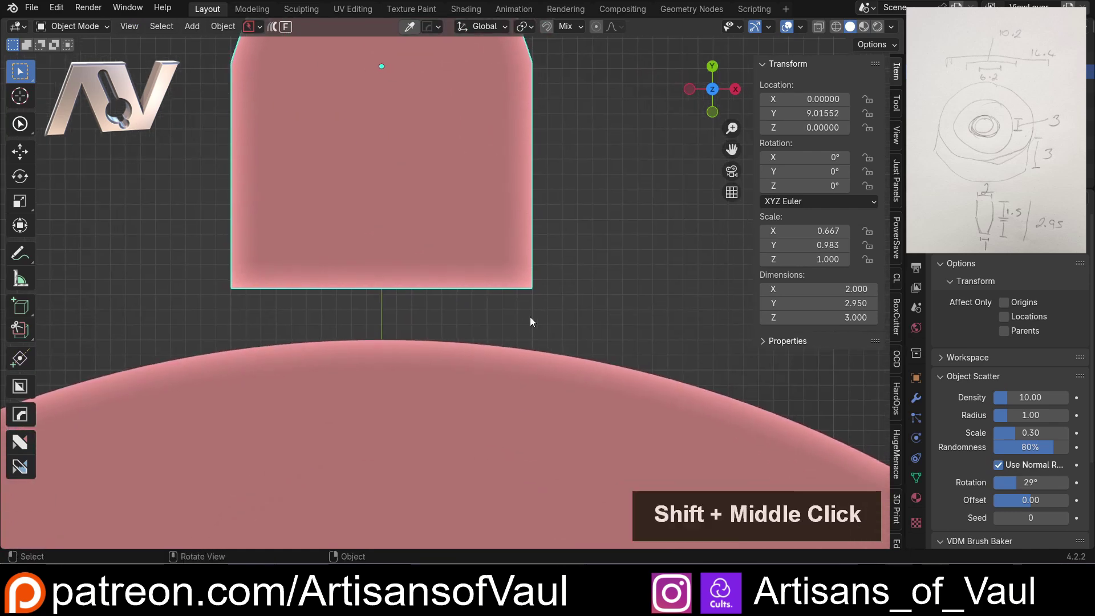
click(600, 247)
key(g)
key(b)
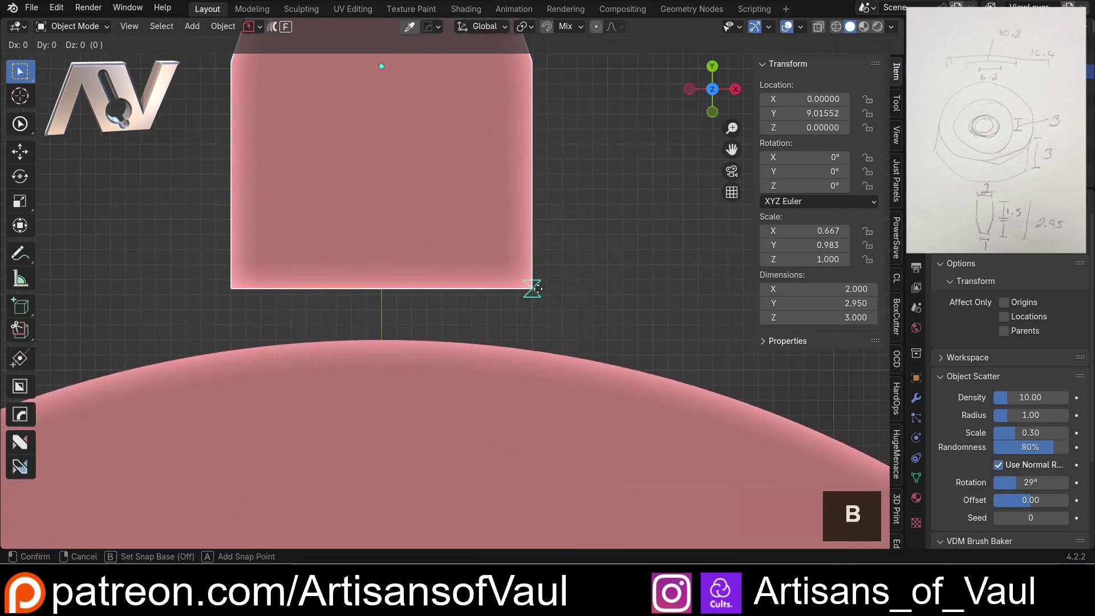
click(534, 286)
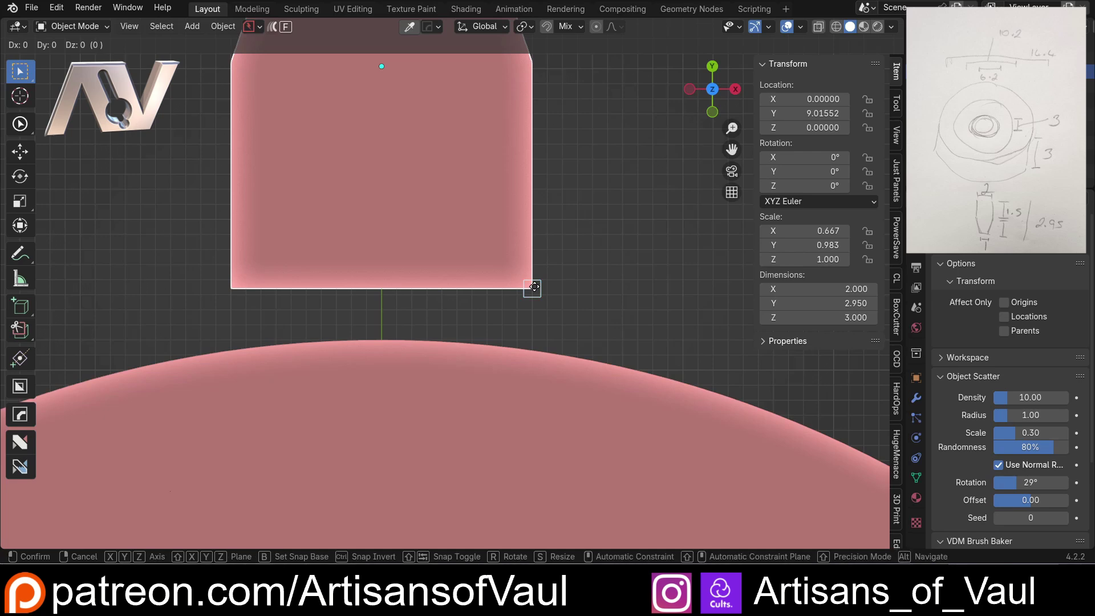
key(y)
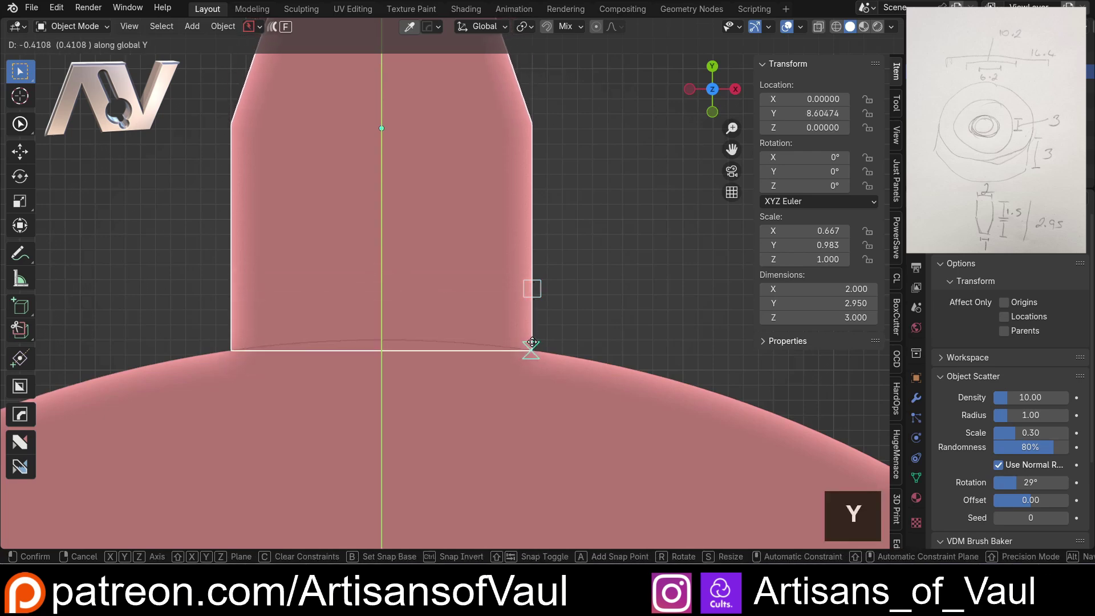
click(532, 343)
- Examine how the tooth's base corner meets the disc's rim, ending in top view with the whole part centred
middle_drag(543, 359, 529, 361)
scroll(552, 383, up, 6)
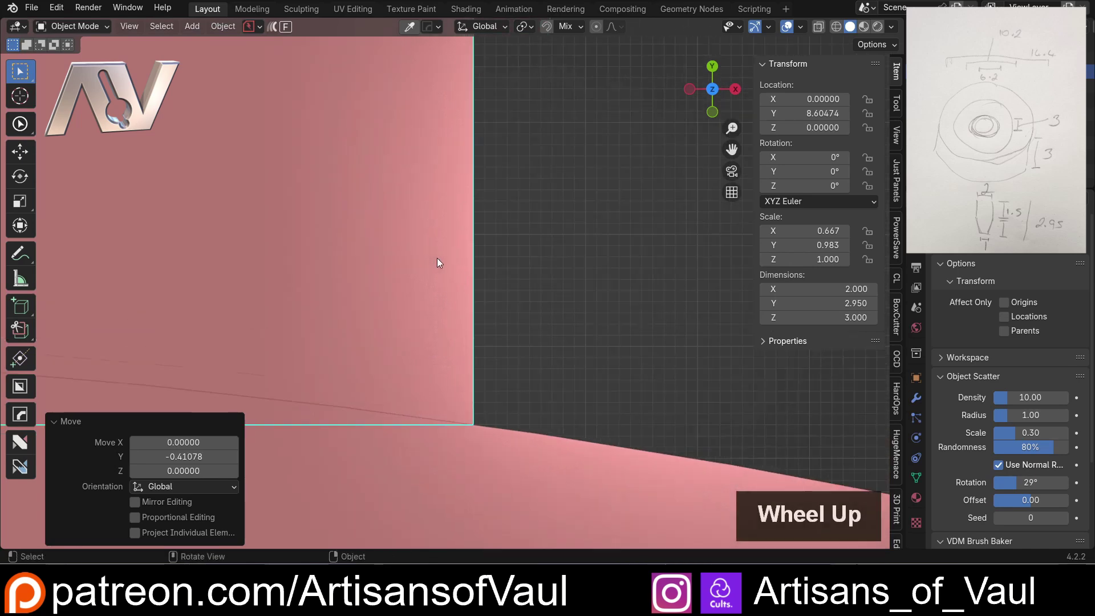
shift+middle_drag(452, 386, 494, 173)
scroll(530, 331, down, 5)
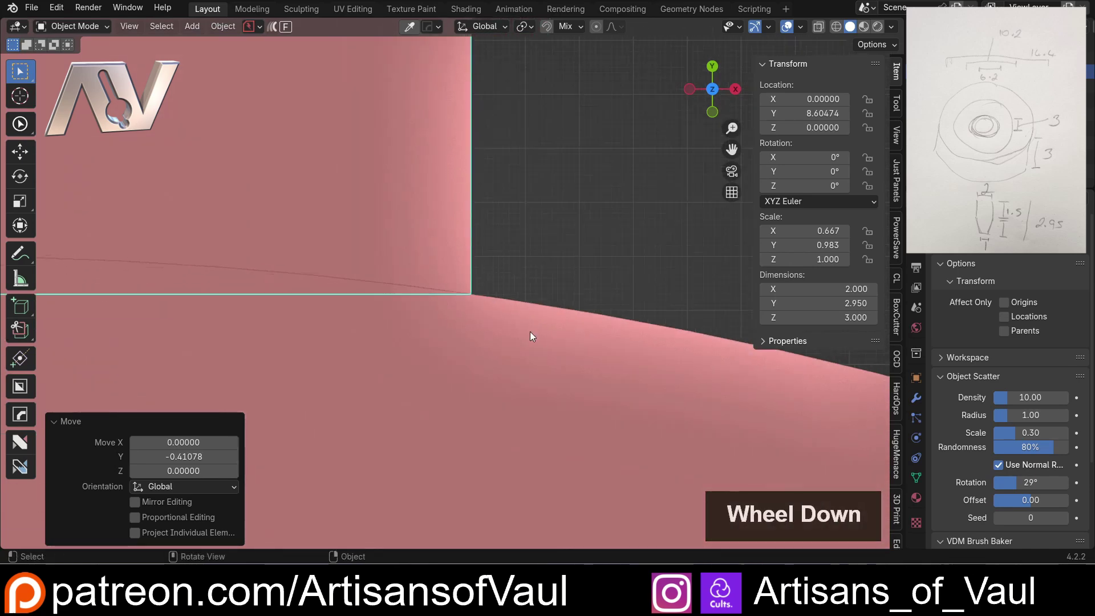
middle_drag(520, 341, 504, 350)
middle_drag(377, 228, 744, 93)
click(712, 82)
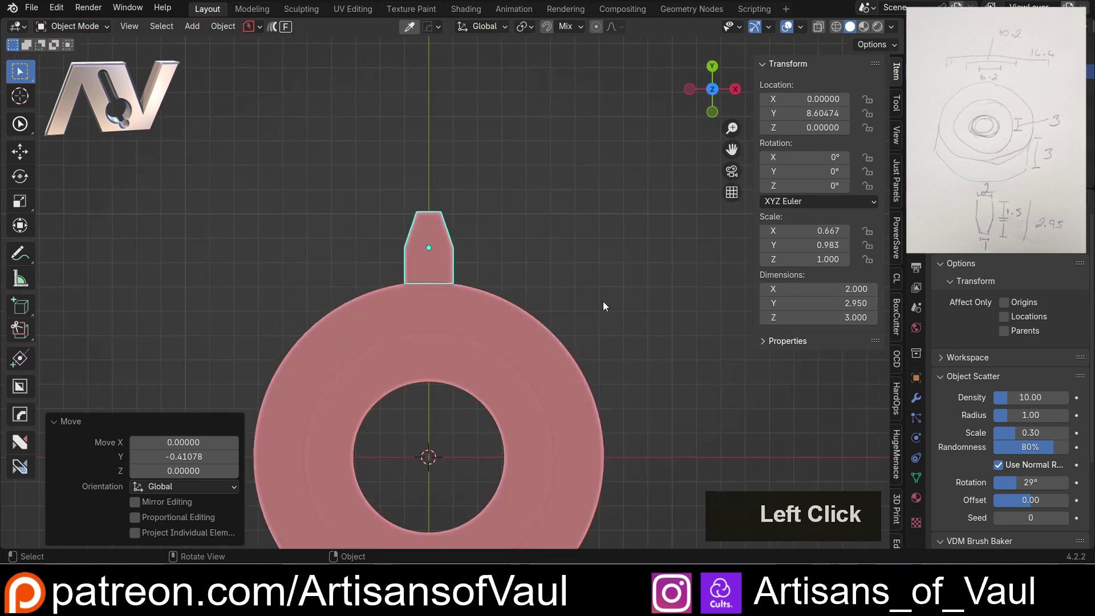
scroll(603, 301, down, 5)
shift+middle_drag(604, 301, 447, 357)
scroll(474, 221, up, 4)
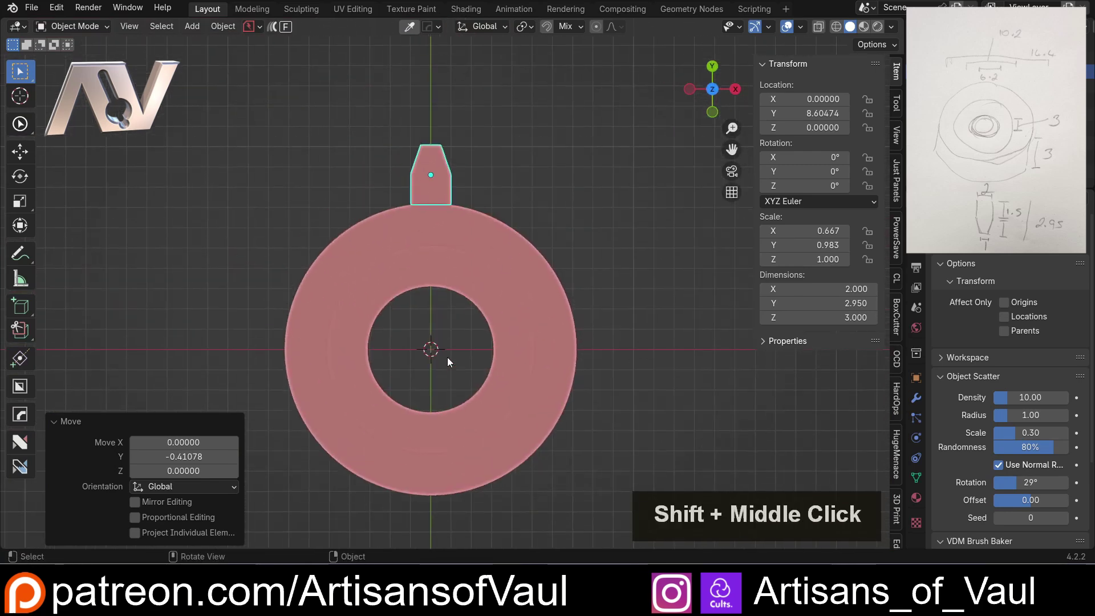
- Select the tooth and set the transform pivot point to the 3D Cursor at the disc's centre
click(551, 225)
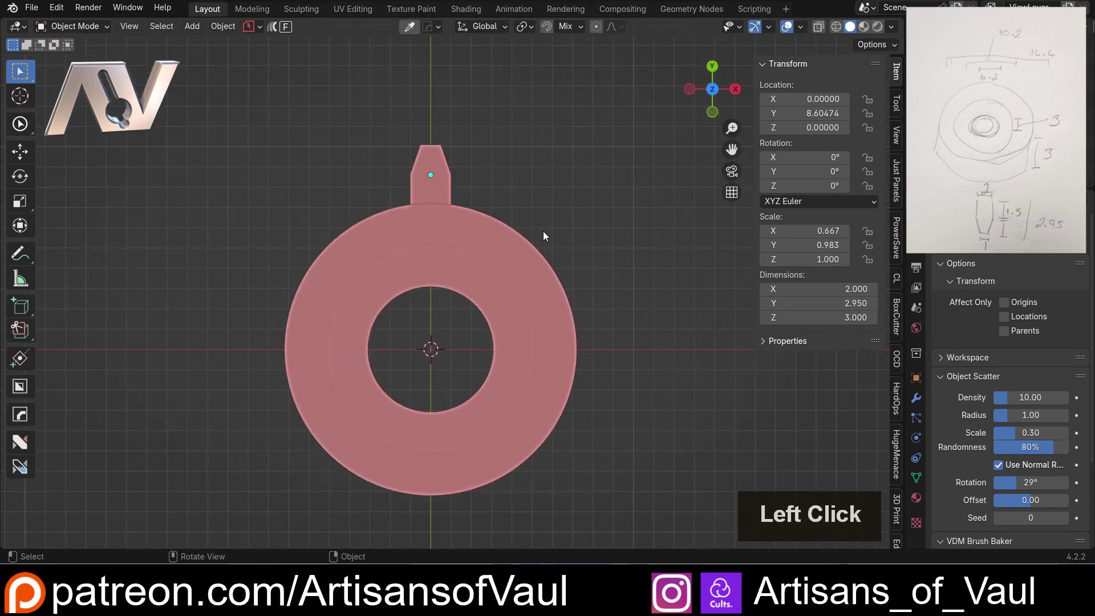
click(439, 189)
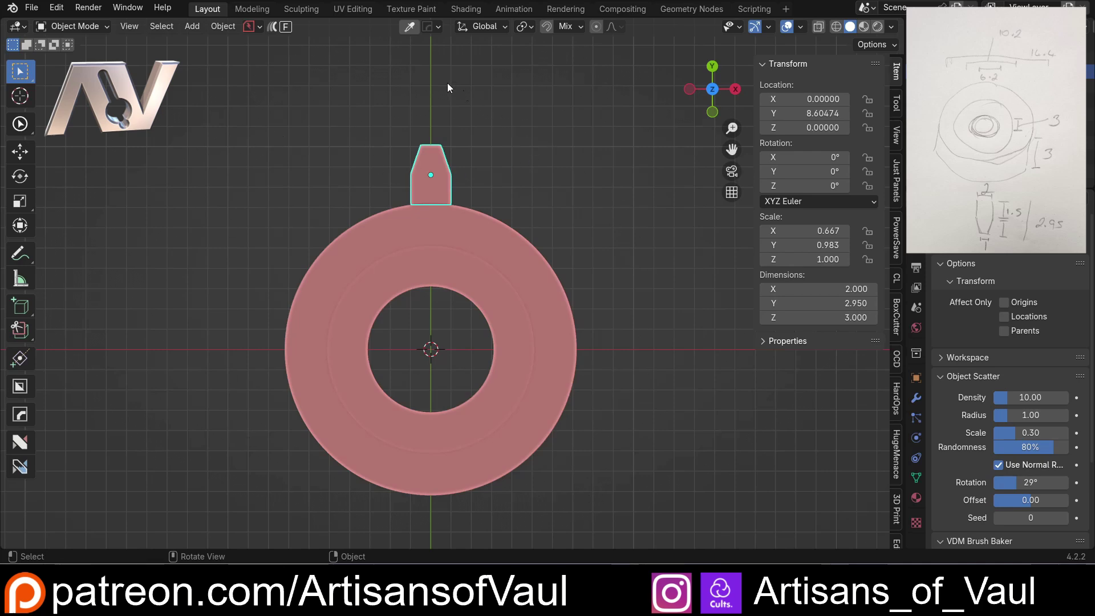
click(530, 29)
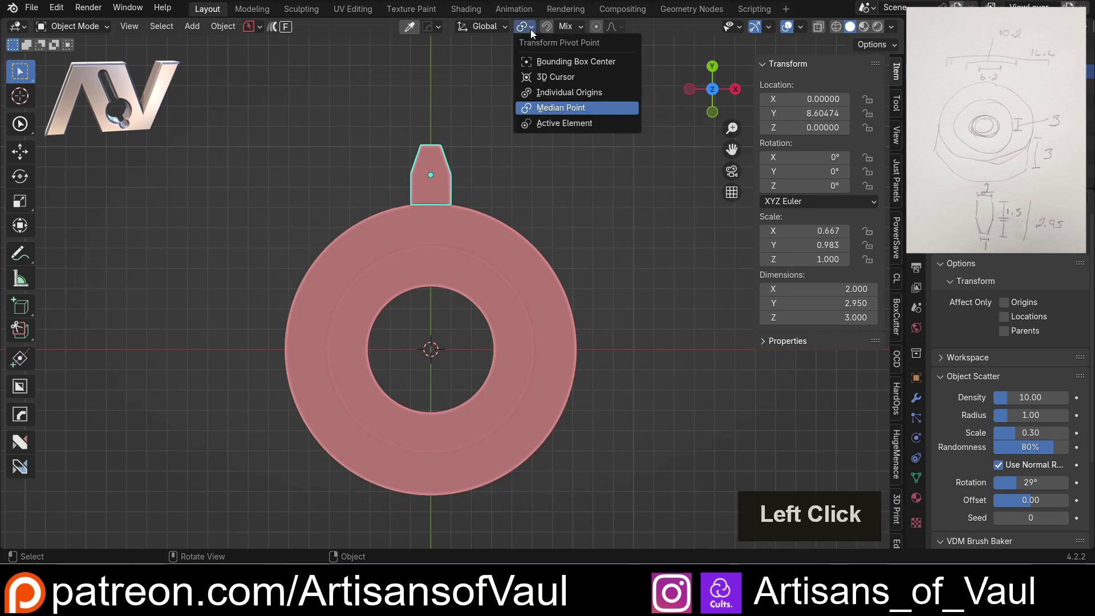
click(542, 75)
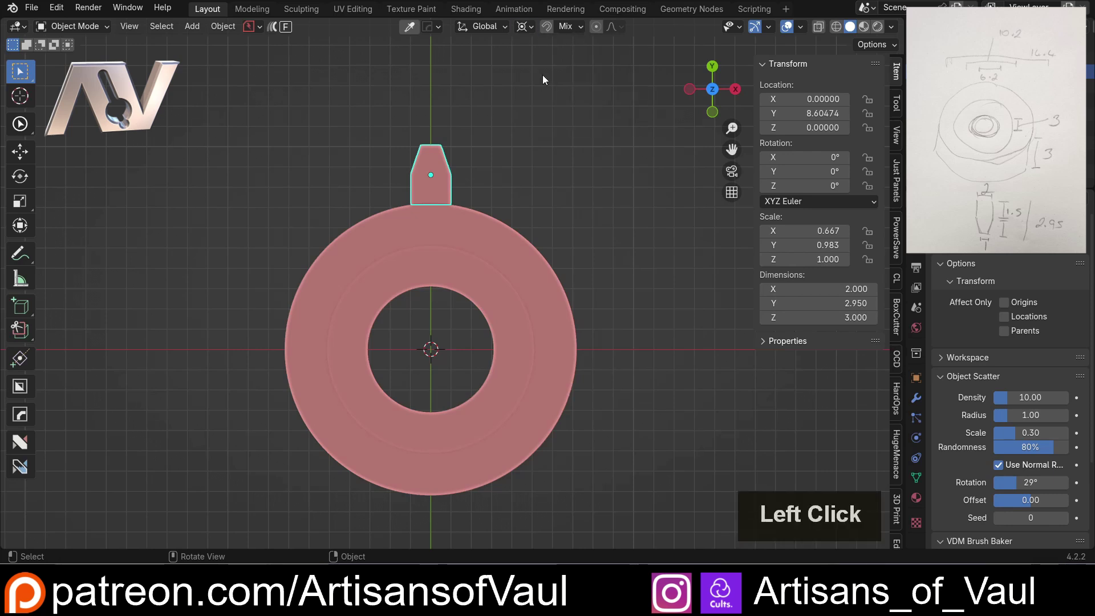
- Duplicate the tooth and rotate the copy around the disc's centre by an angle of 360/14 about Z
key(shift+d)
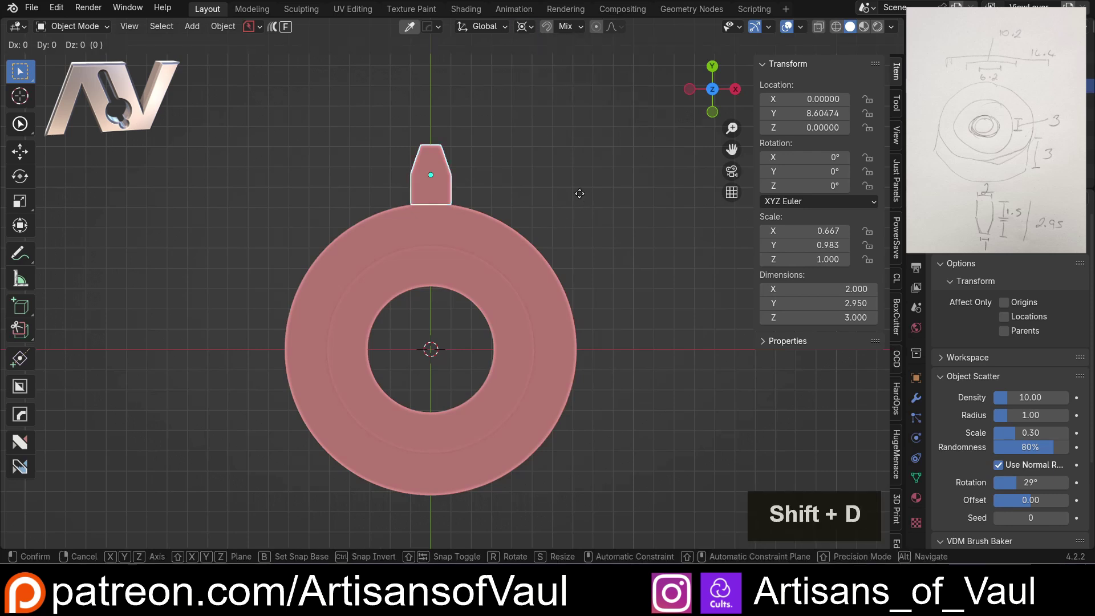
key(r)
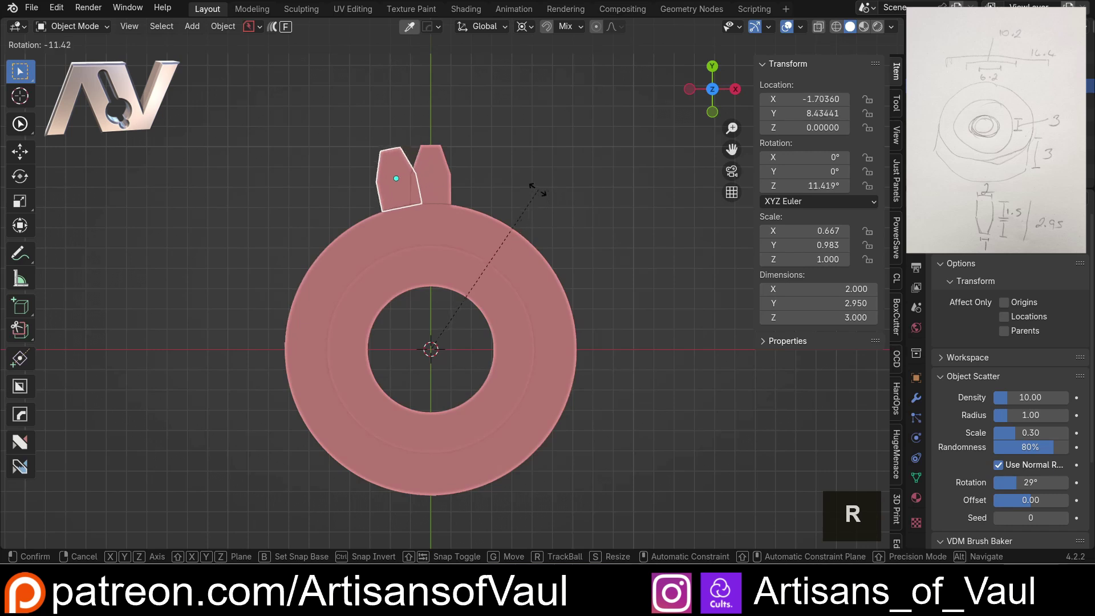
click(422, 216)
click(185, 472)
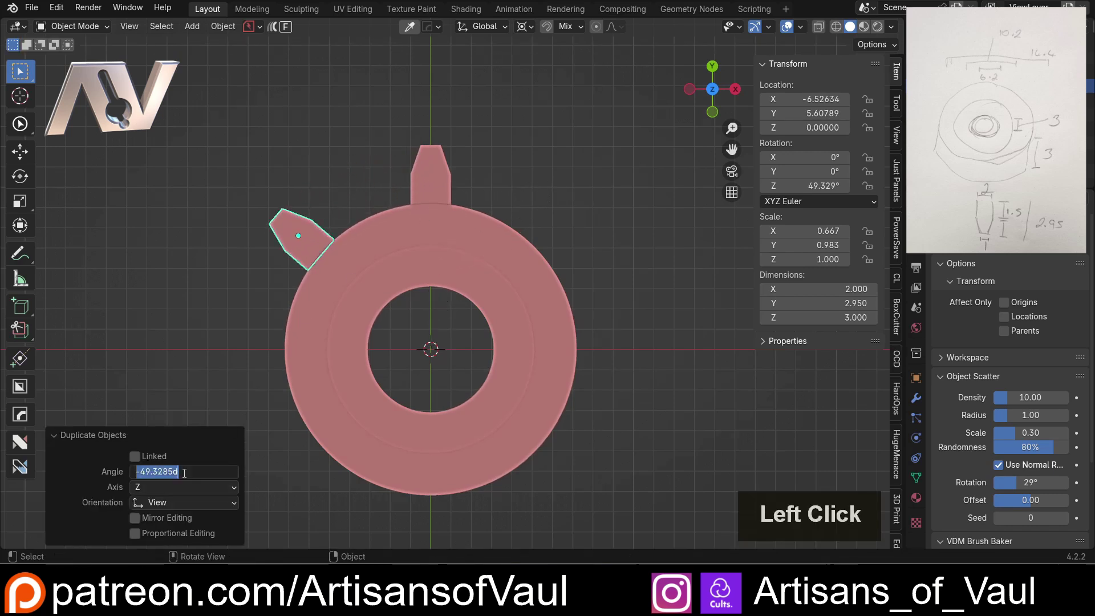
text(36)
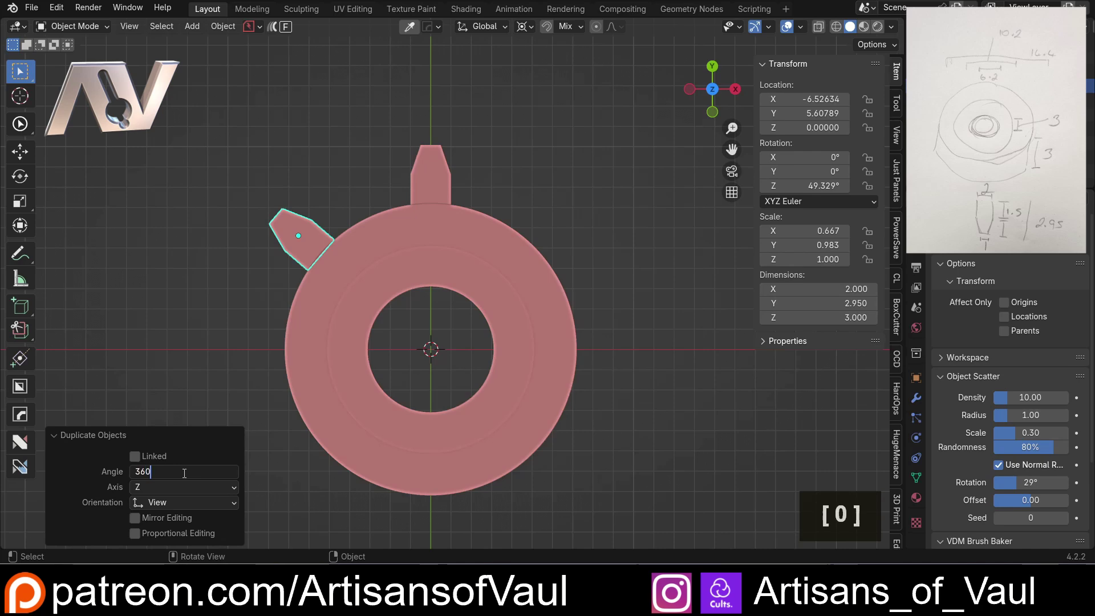
text(0)
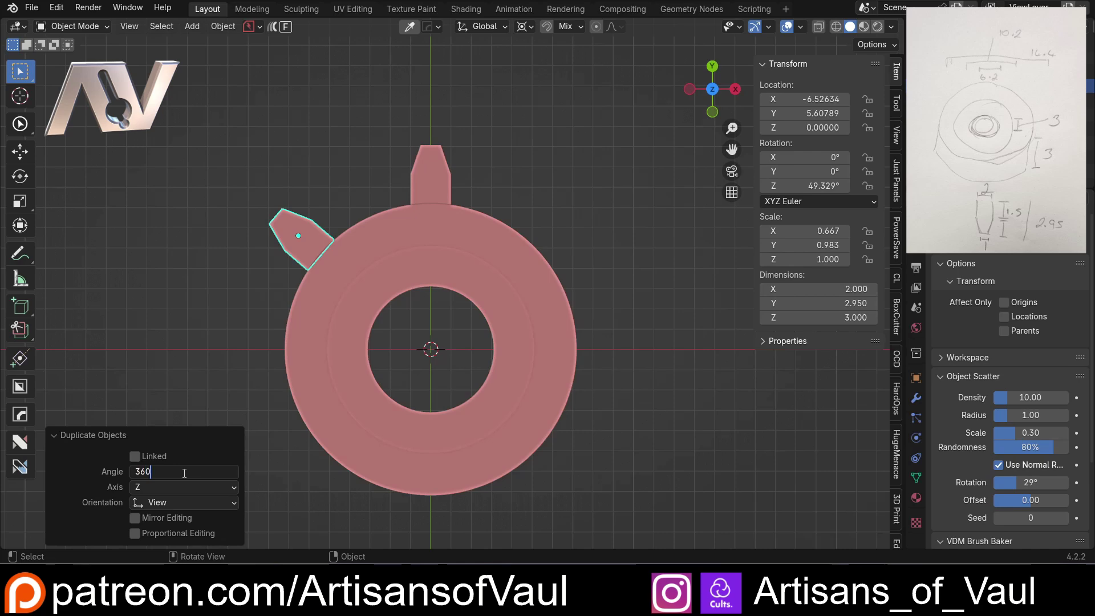
text(/14)
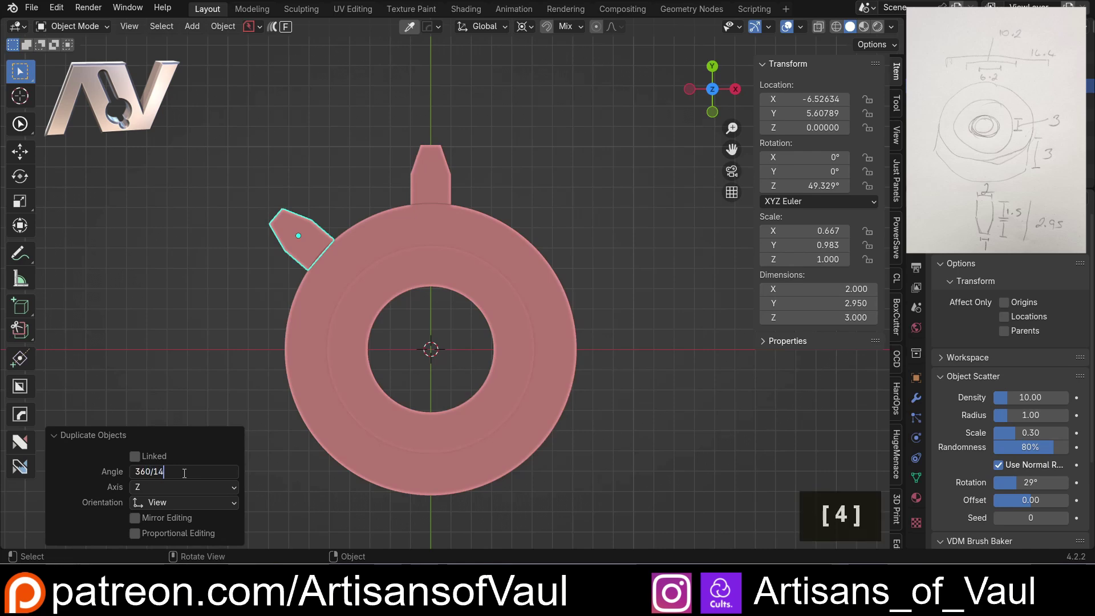
key(Return)
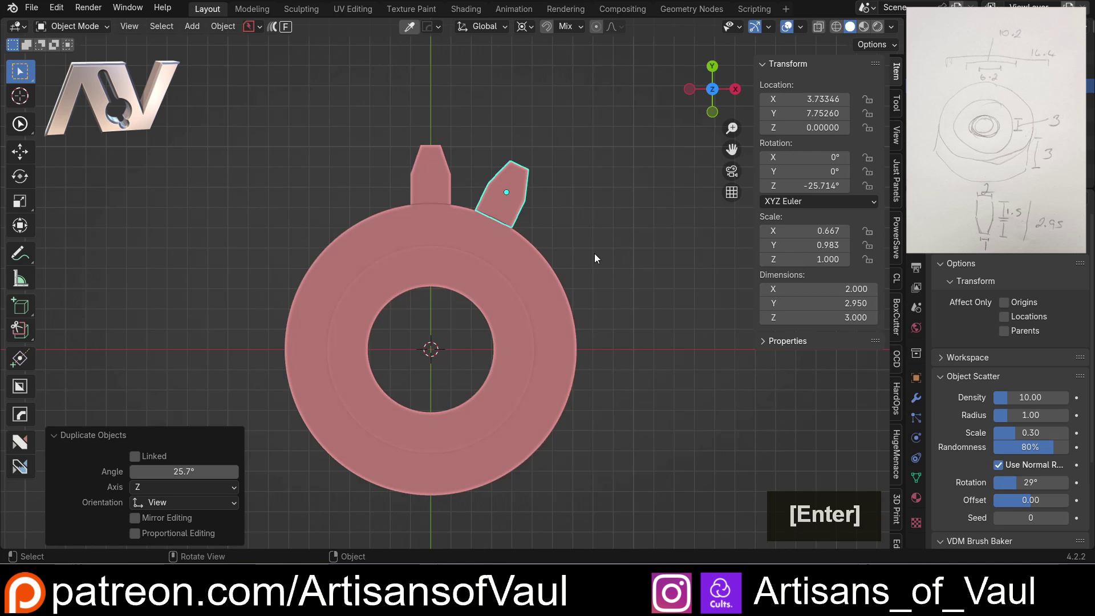
- Repeat the duplicate-and-rotate operation twelve more times to complete a ring of 14 teeth around the disc
key(shift+r)
key(shift+r)
key(shift+r)
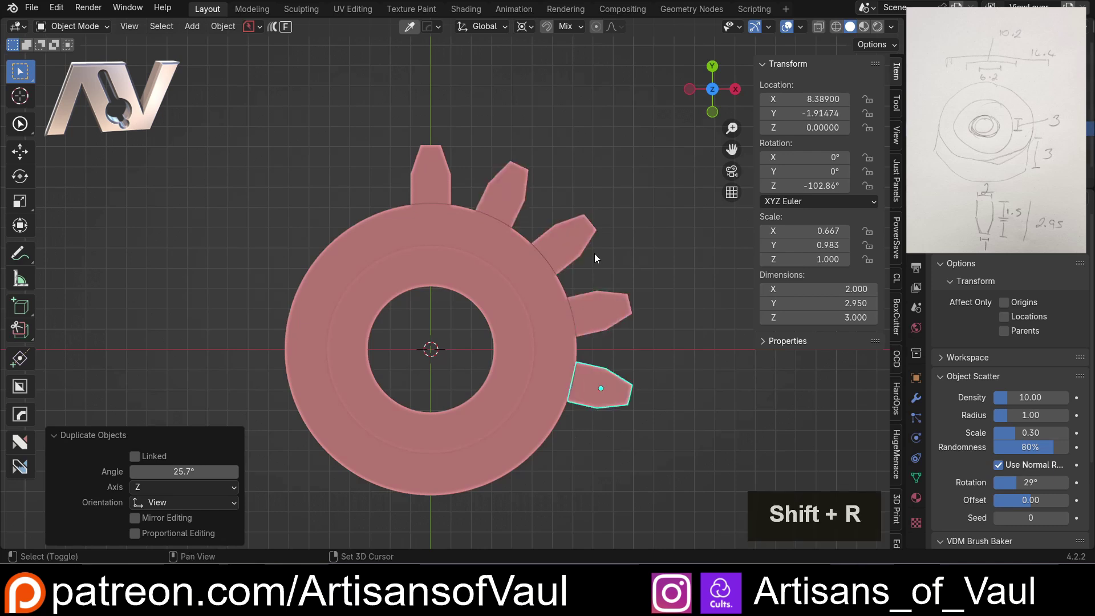
key(shift+r)
key(shift+r)
key(shift+r)
key(shift+r)
key(shift+r)
key(shift+r)
key(shift+r)
key(shift+r)
key(shift+r)
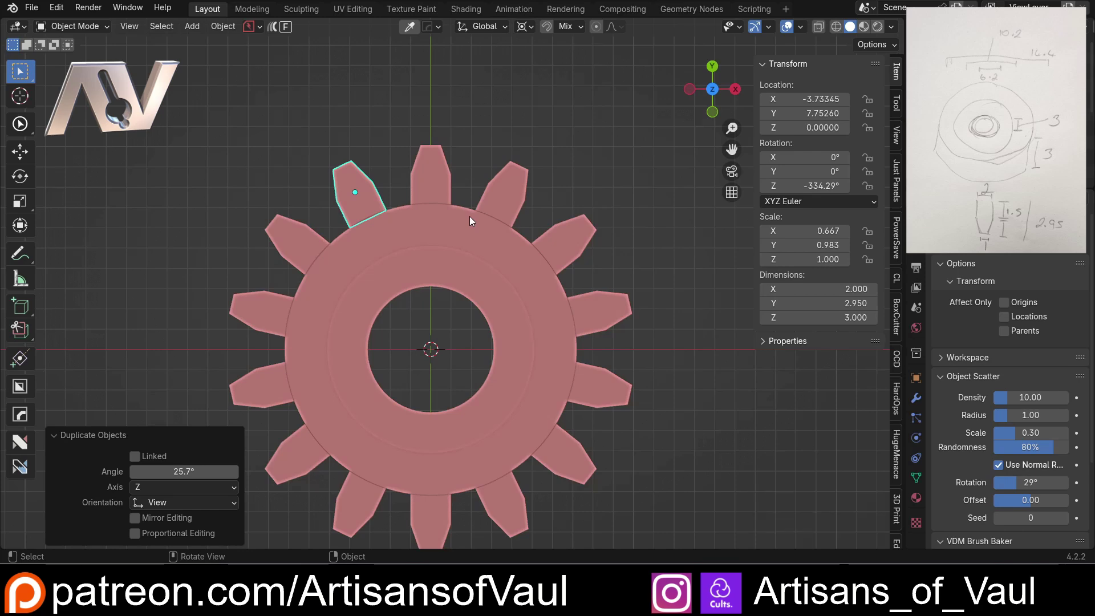
- Undo all the rotated tooth copies, back to the single original tooth
key(ctrl+z)
key(ctrl+z)
key(ctrl+z)
key(ctrl+z)
key(ctrl+z)
key(ctrl+z)
key(ctrl+z)
key(ctrl+z)
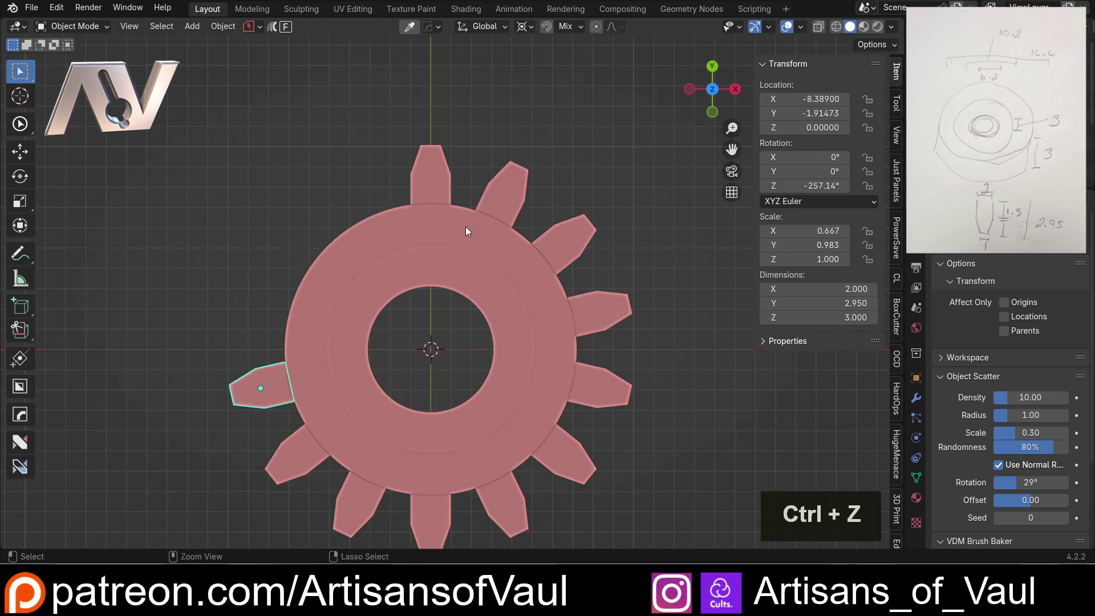
key(ctrl+z)
key(ctrl+z)
key(ctrl+z)
key(ctrl+z)
key(ctrl+z)
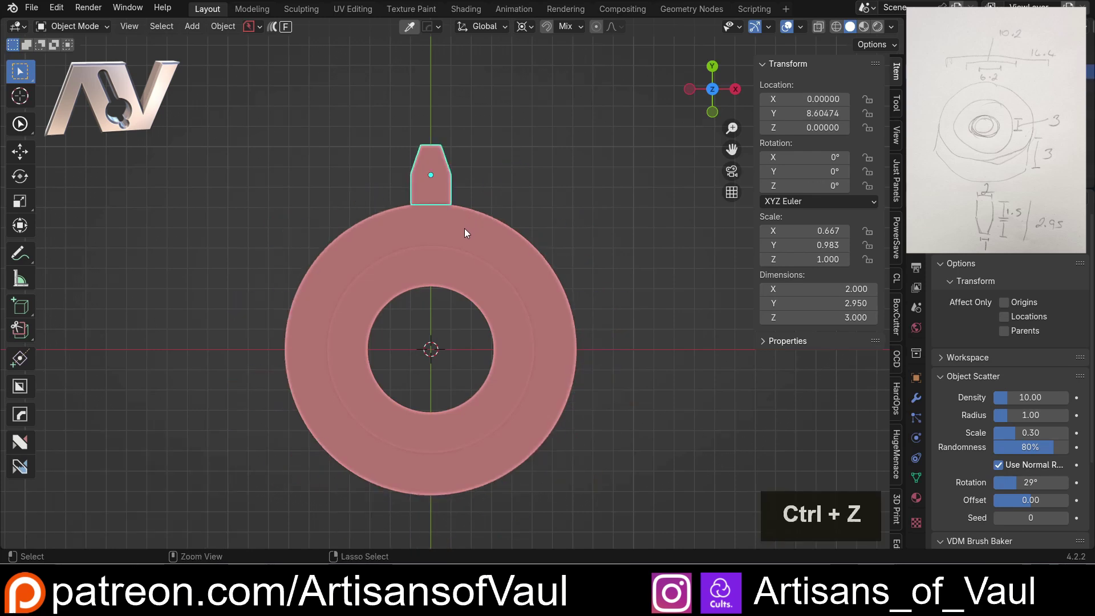
- Deselect the tooth and search the extensions in Blender Preferences for "nd"
click(512, 152)
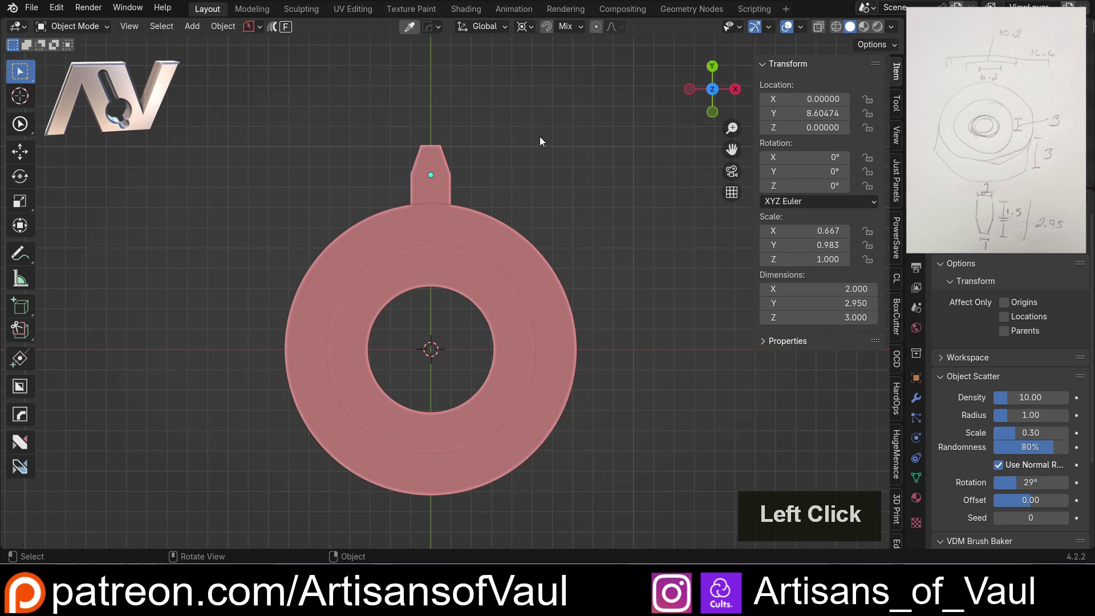
click(59, 11)
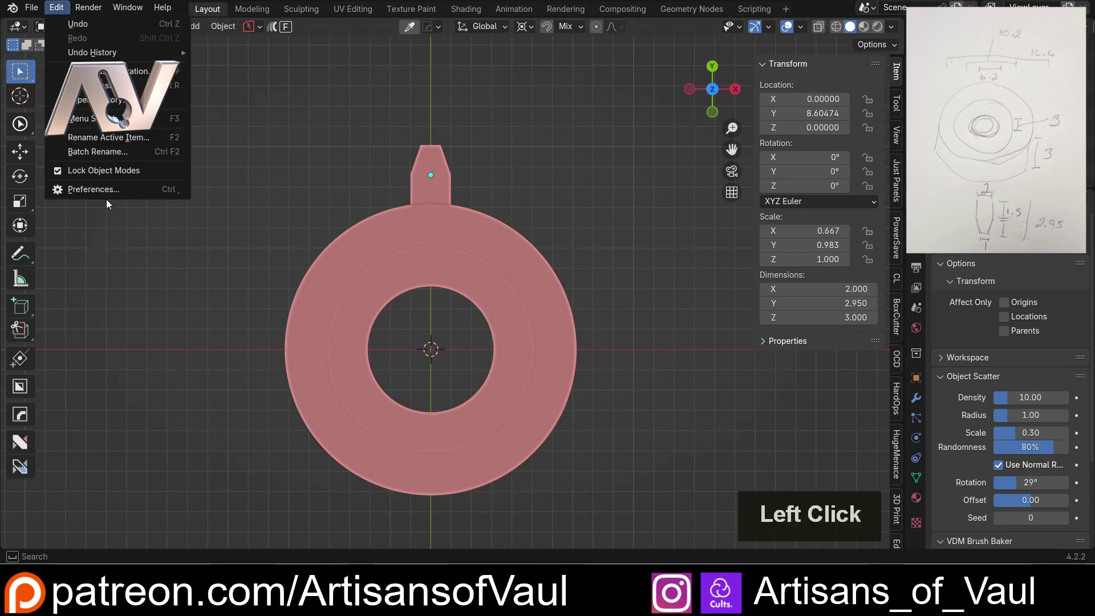
click(104, 193)
drag(172, 8, 373, 146)
click(303, 258)
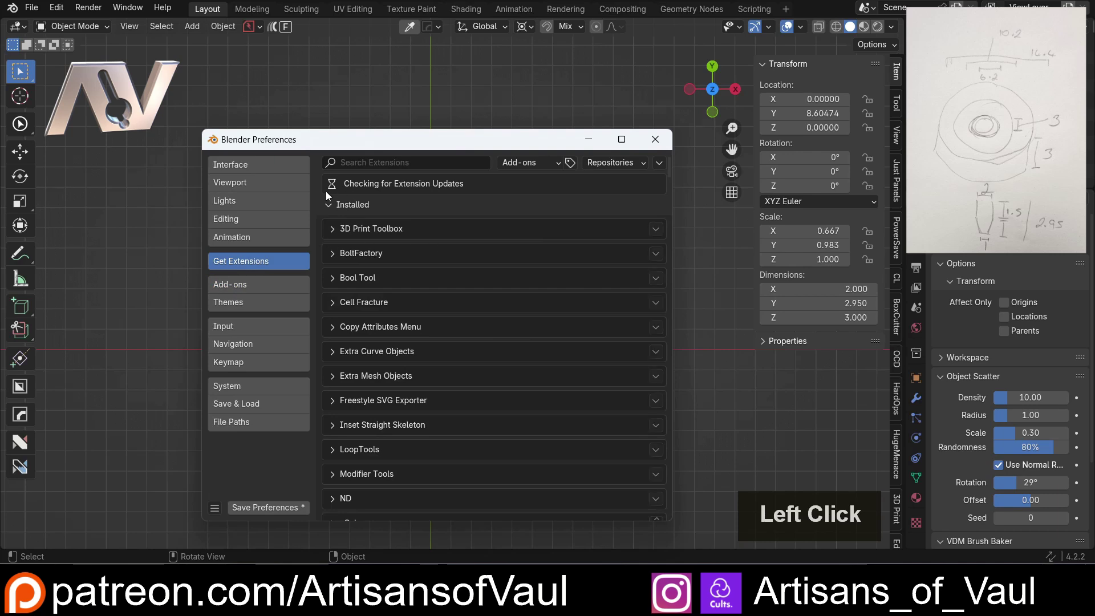
click(399, 162)
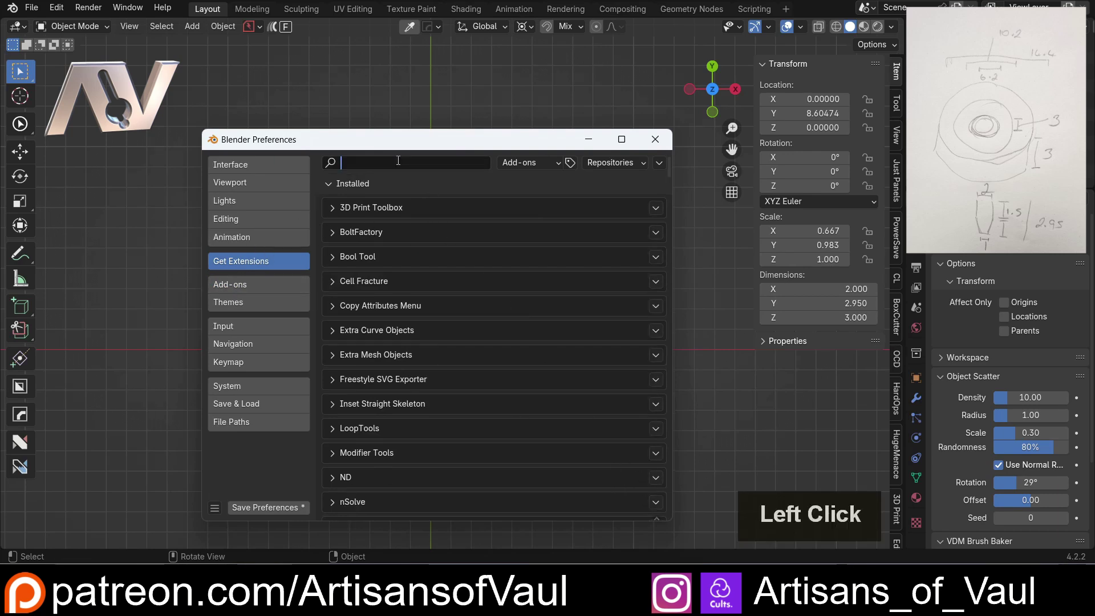
text(nd)
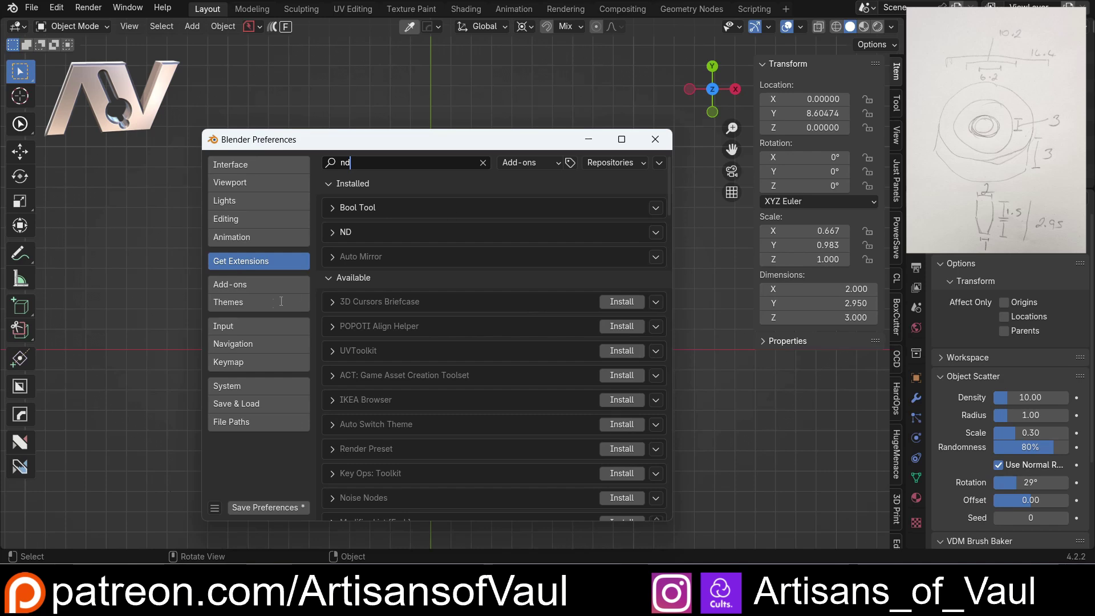
- Clear the add-on search filter, check the installed add-ons for ND, and close Preferences
click(251, 285)
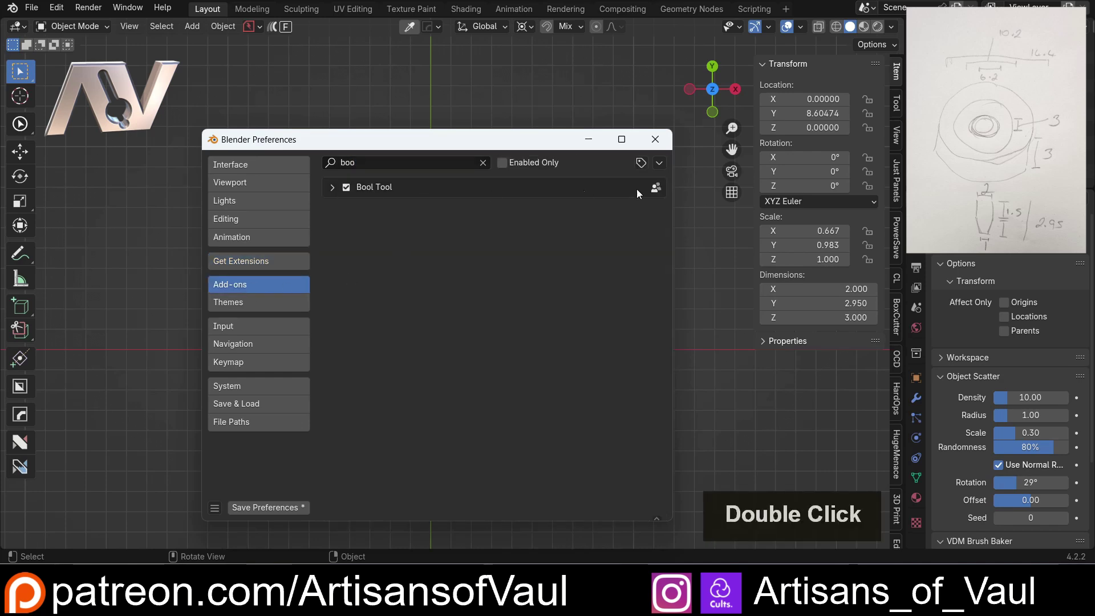
click(381, 163)
key(BackSpace)
scroll(464, 358, down, 1)
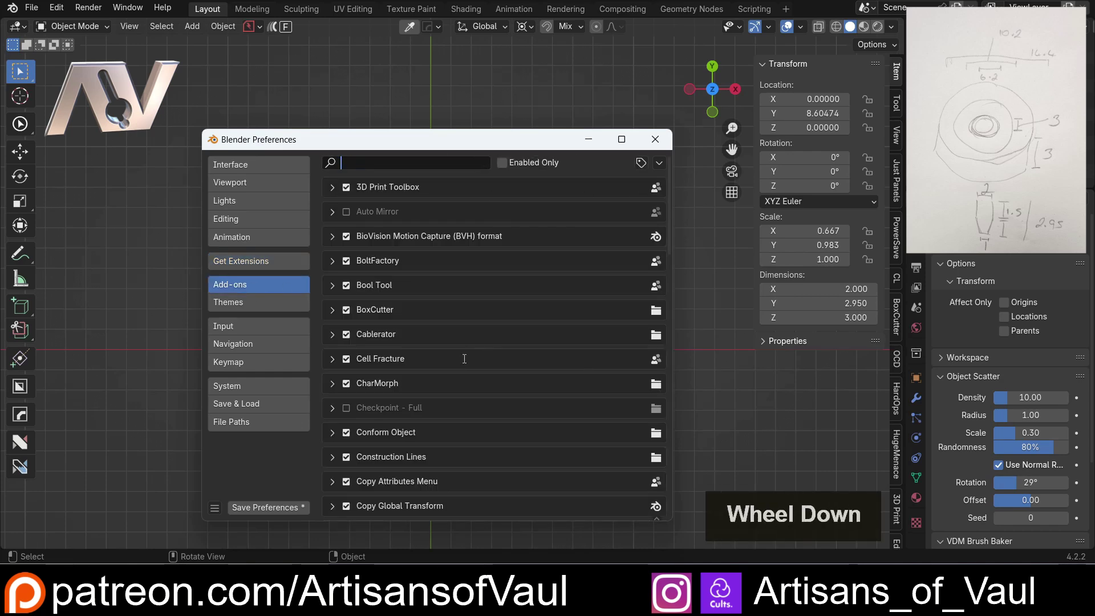
click(410, 381)
scroll(413, 344, down, 10)
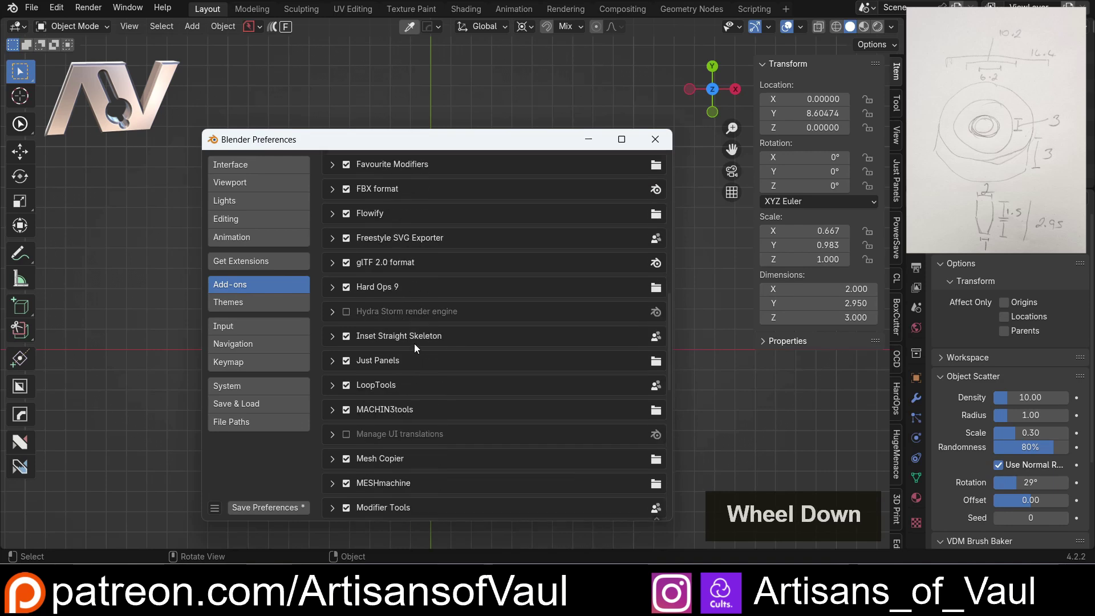
scroll(385, 339, down, 1)
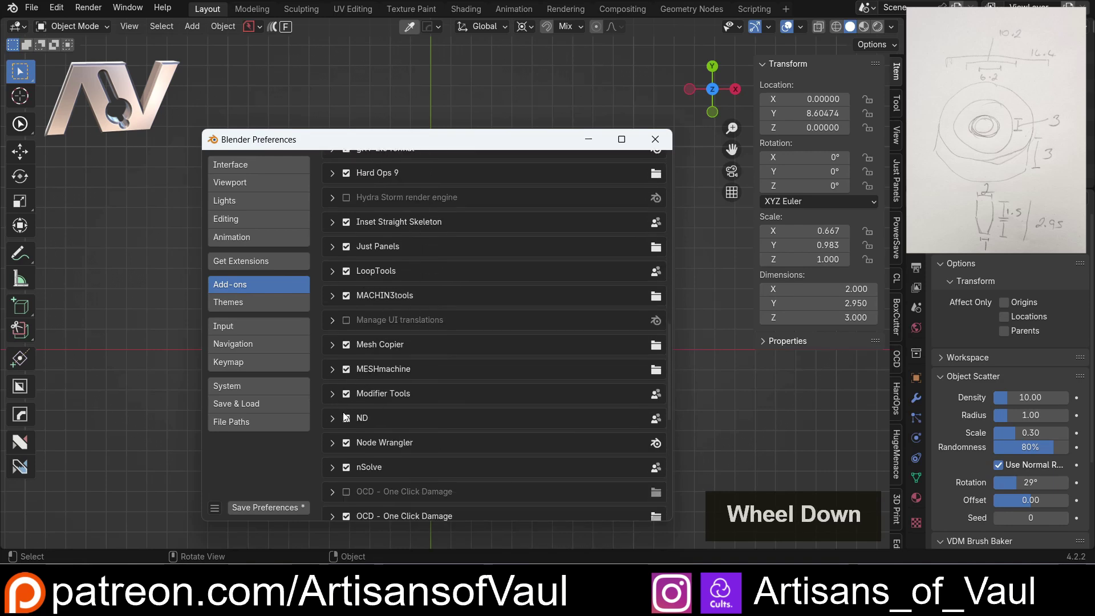
click(657, 139)
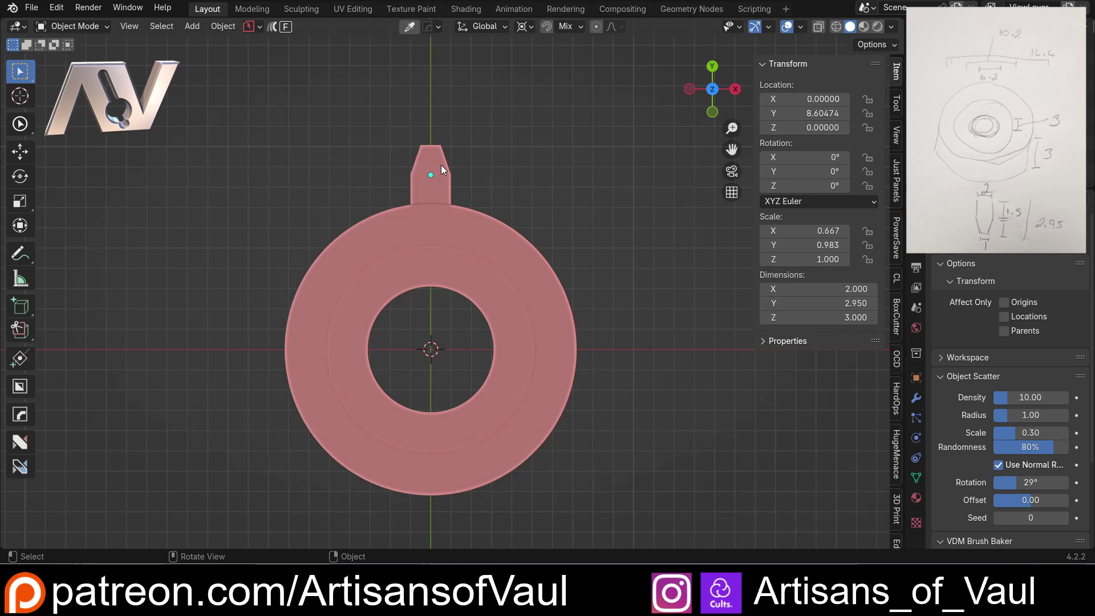
click(440, 166)
shift+click(495, 241)
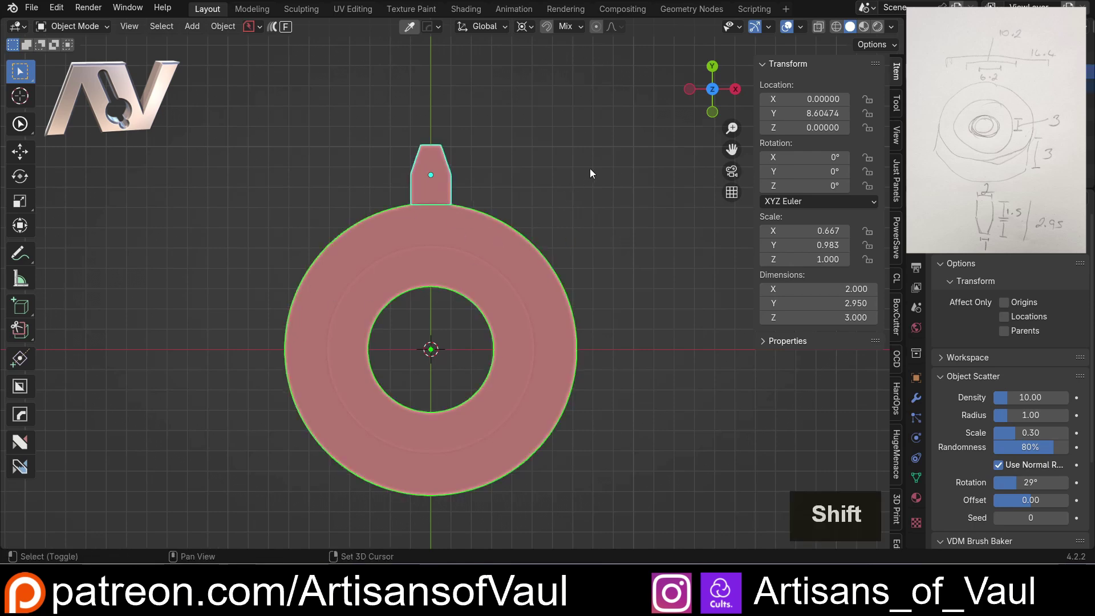
key(shift+2)
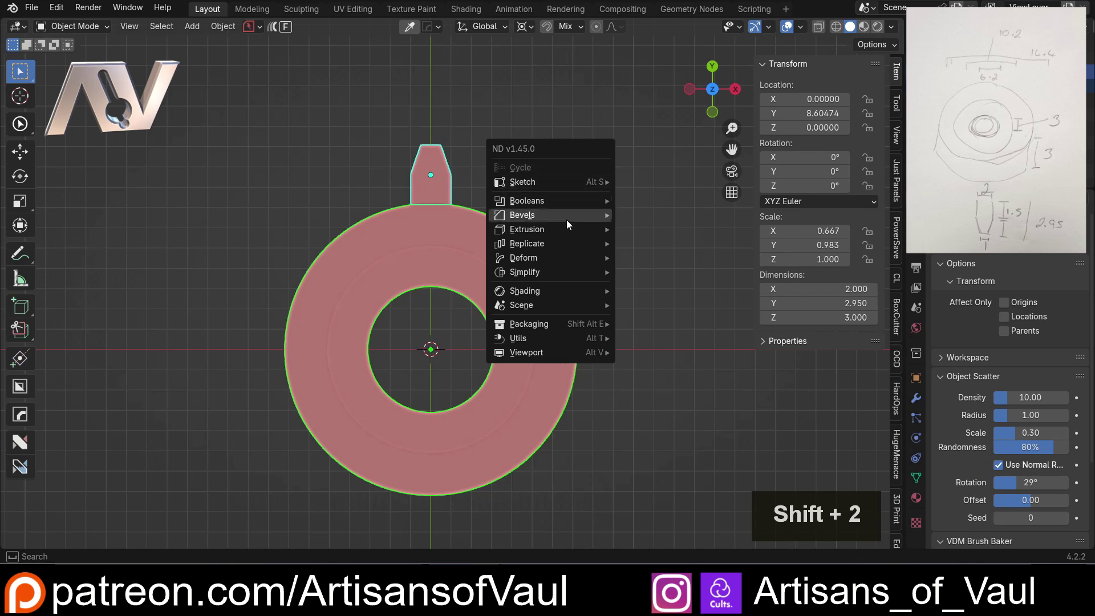
mouse_move(598, 244)
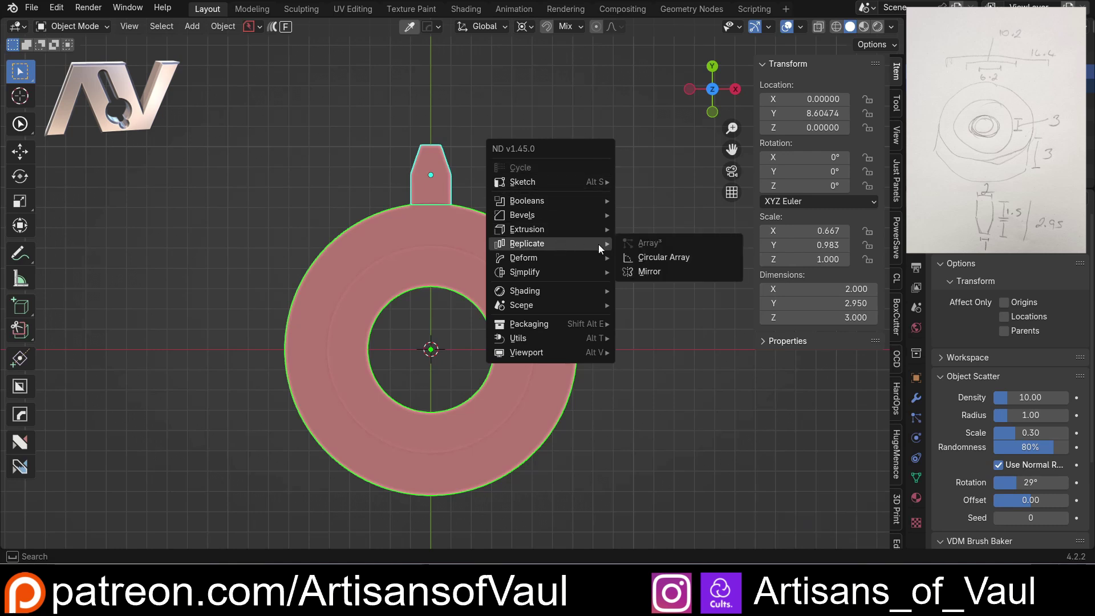
click(663, 257)
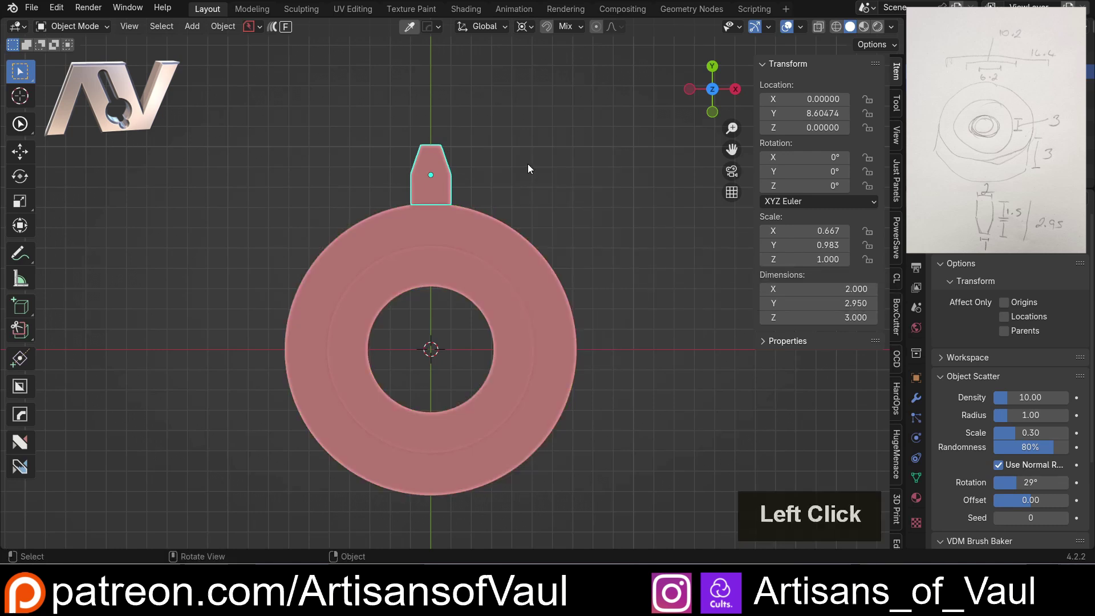
click(431, 163)
shift+click(463, 245)
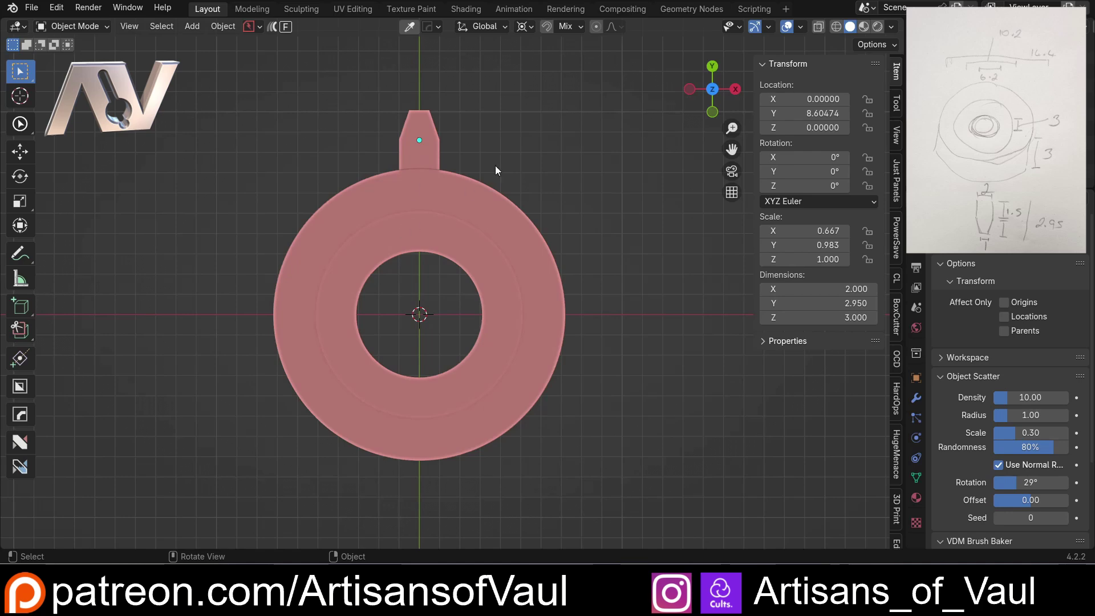
- Check the scale of the disc and the tooth, and apply the tooth's scale
click(415, 198)
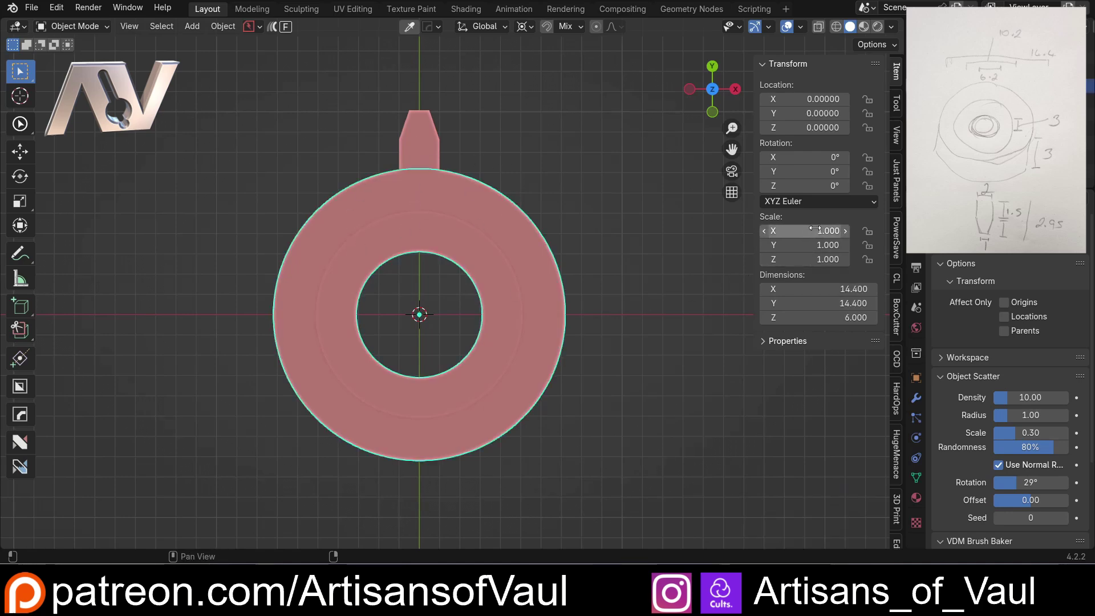
click(516, 175)
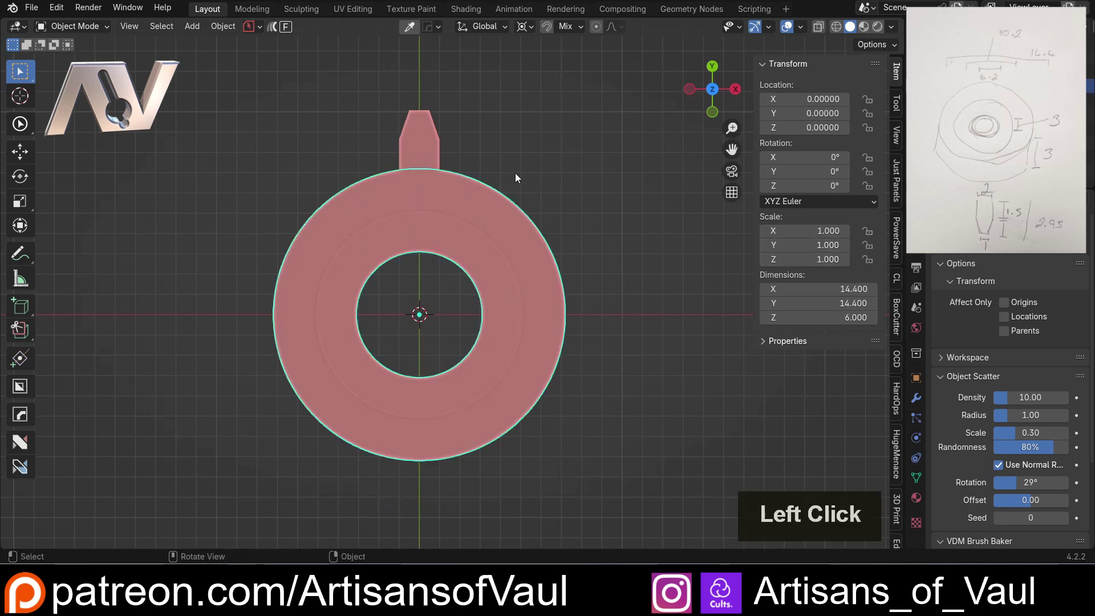
click(430, 234)
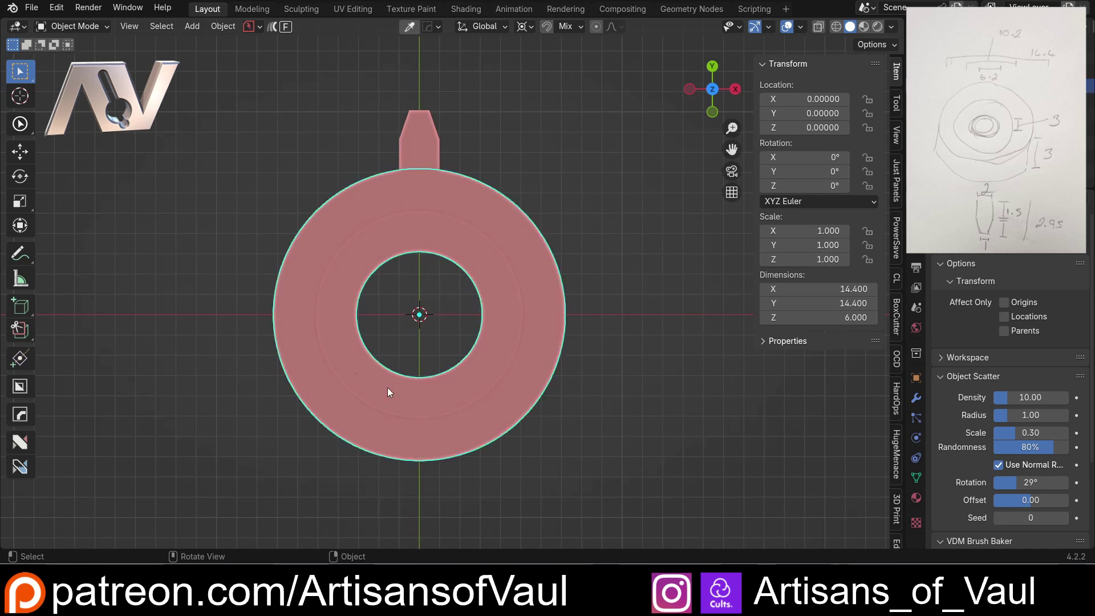
click(406, 157)
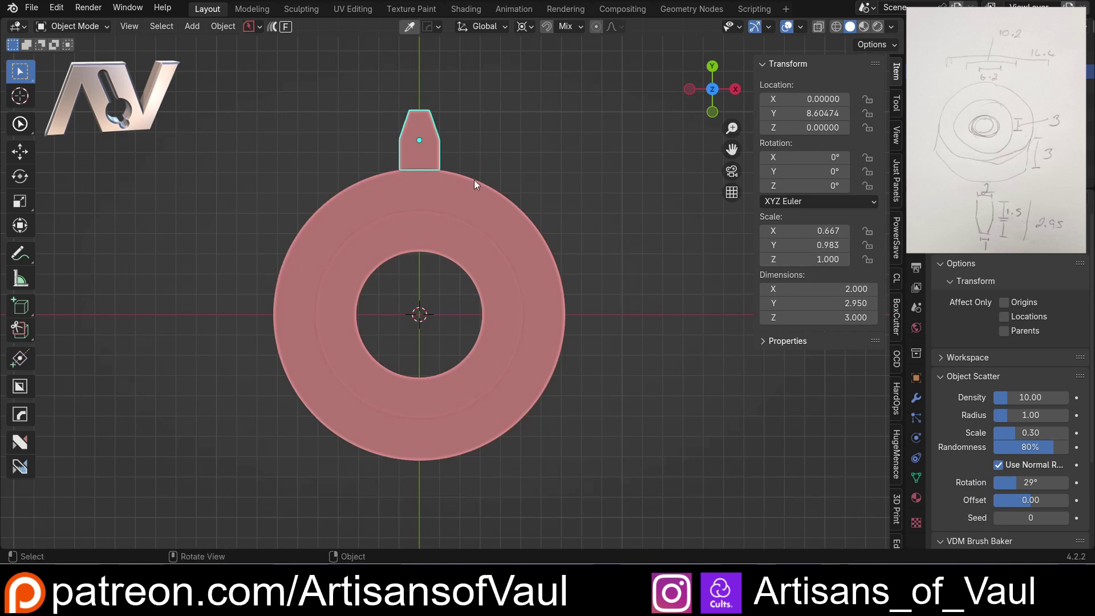
key(ctrl+a)
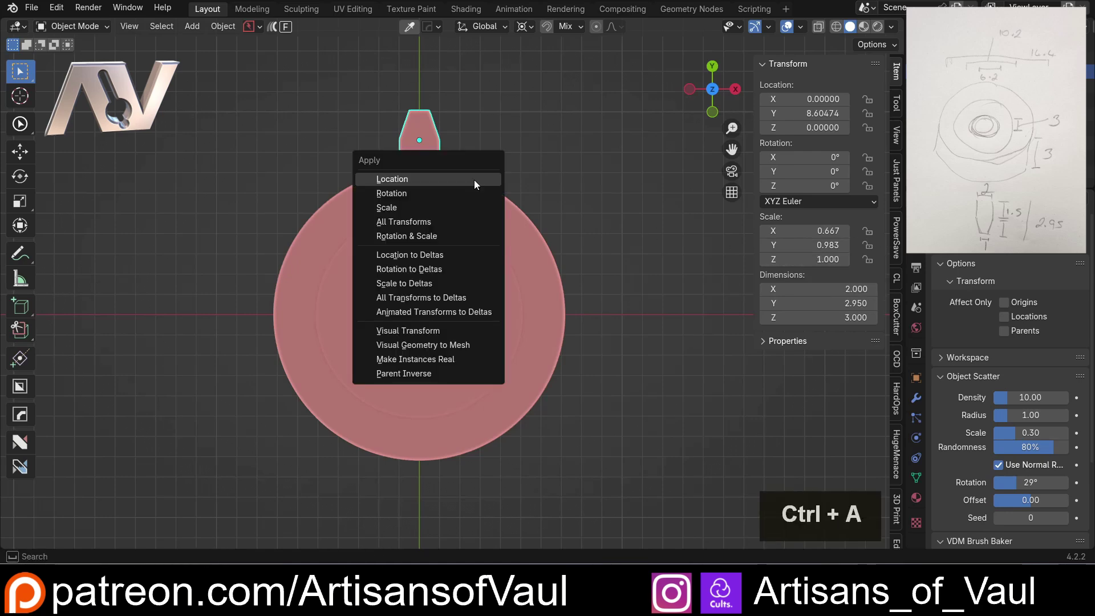
click(450, 205)
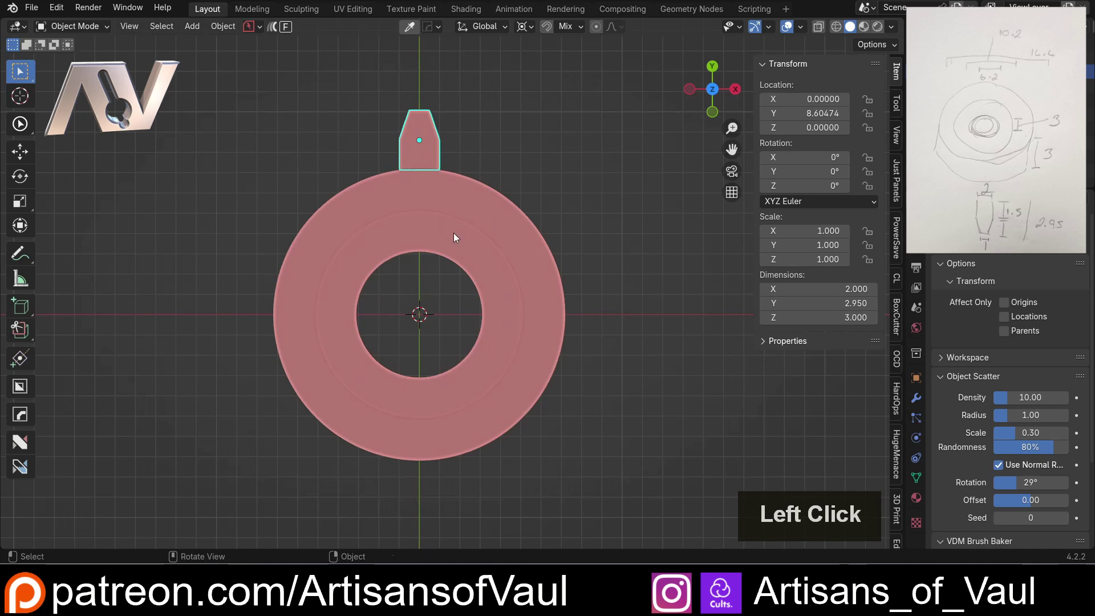
- Create an ND circular array of the tooth around the disc's centre with a count of 14
shift+click(410, 228)
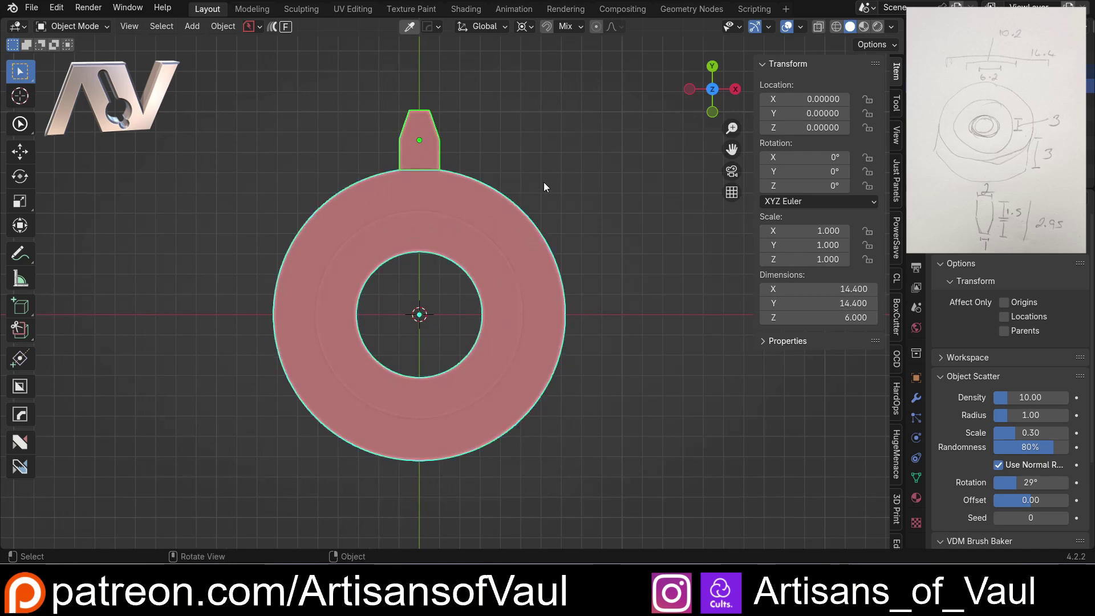
key(shift+2)
mouse_move(543, 182)
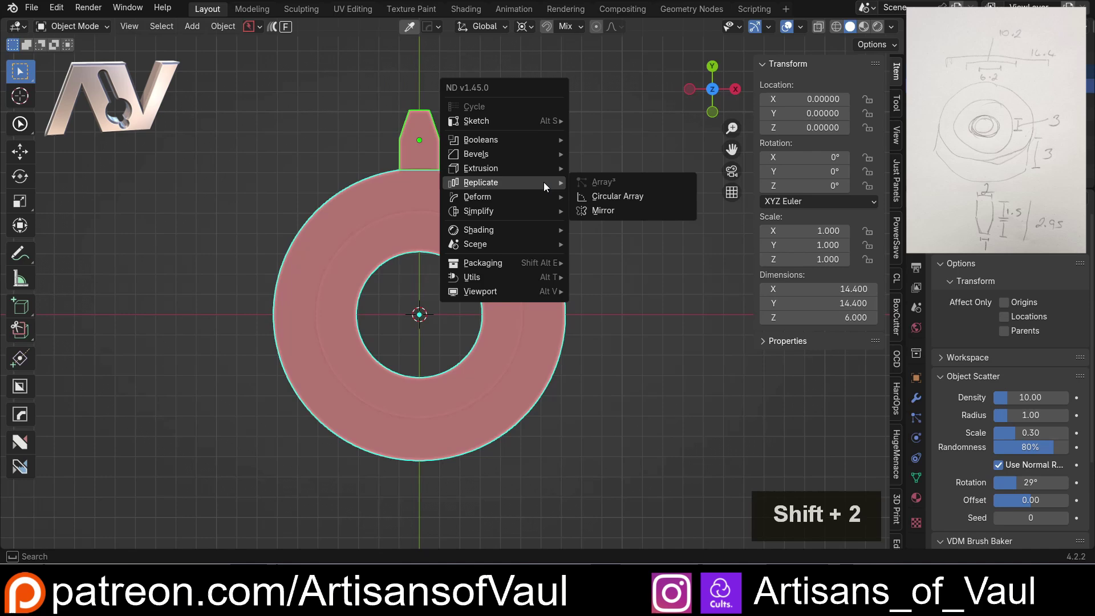
click(607, 198)
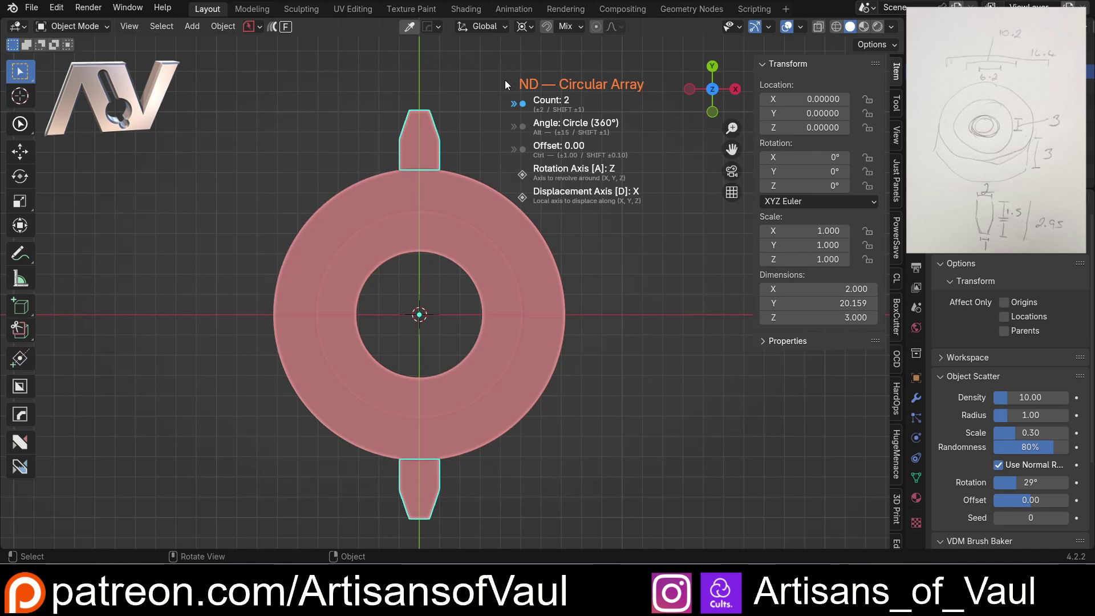
scroll(505, 80, up, 1)
scroll(505, 80, up, 1)
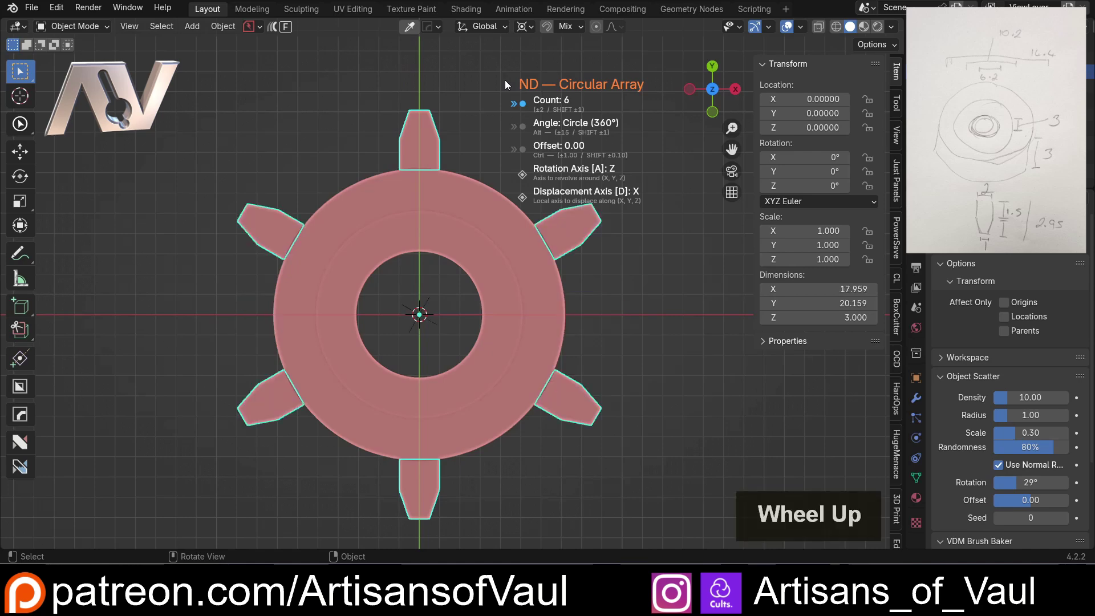
scroll(505, 85, up, 1)
scroll(506, 84, up, 2)
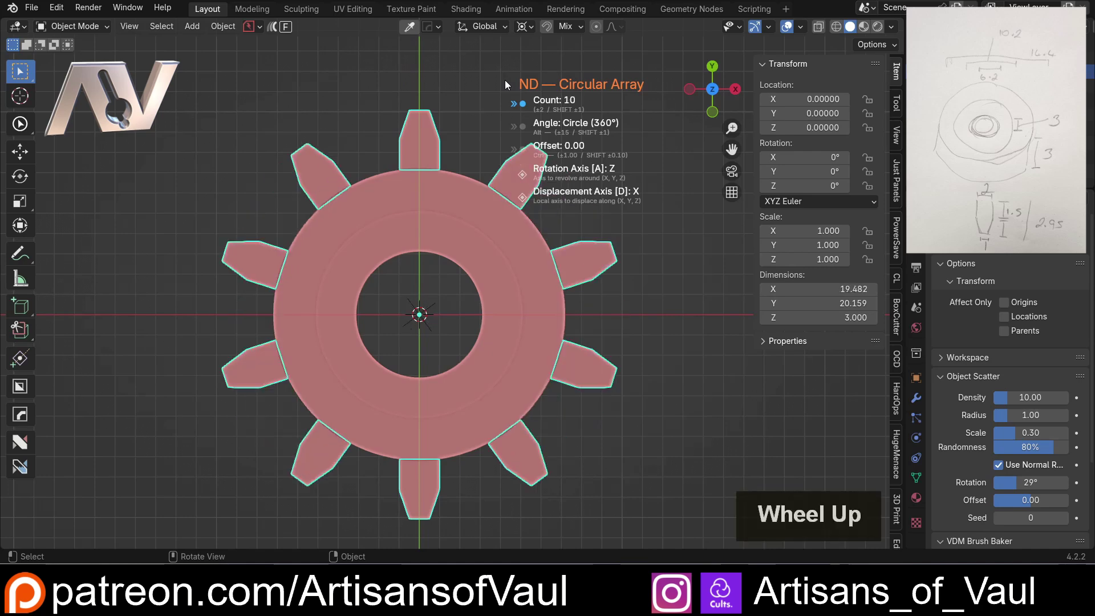
scroll(505, 84, up, 1)
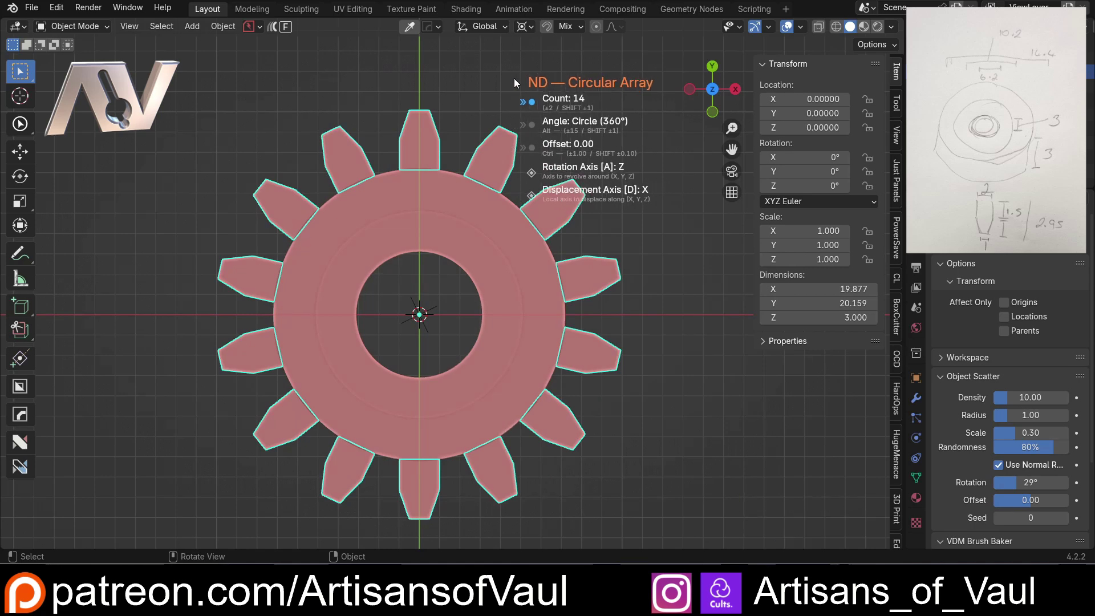
- Try partial arc angles for the circular array, restore the full 360° circle and confirm the array
key(alt)
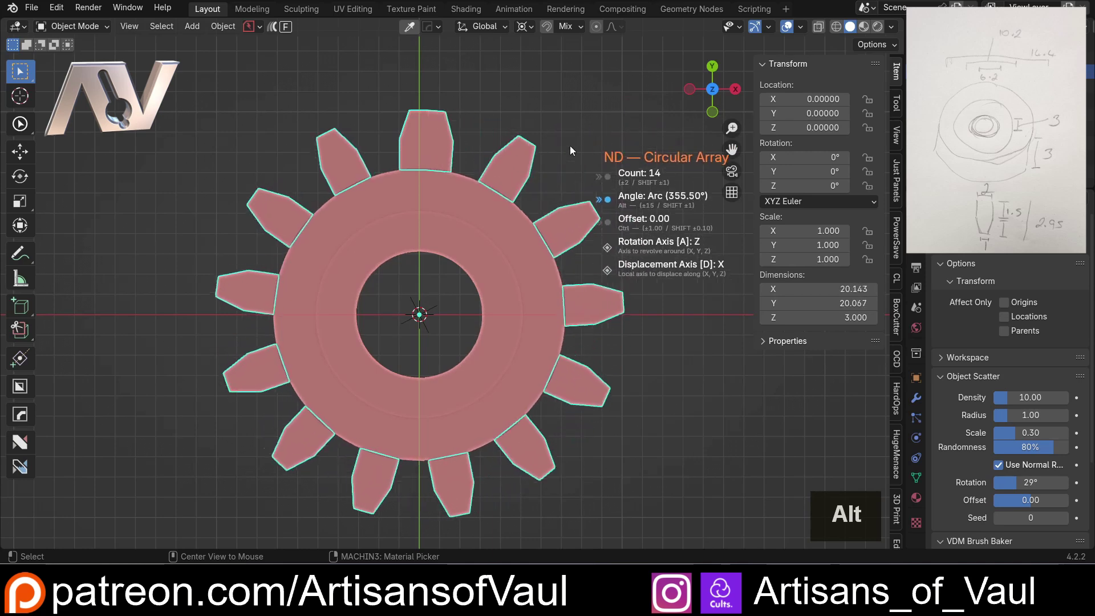
mouse_move(119, 73)
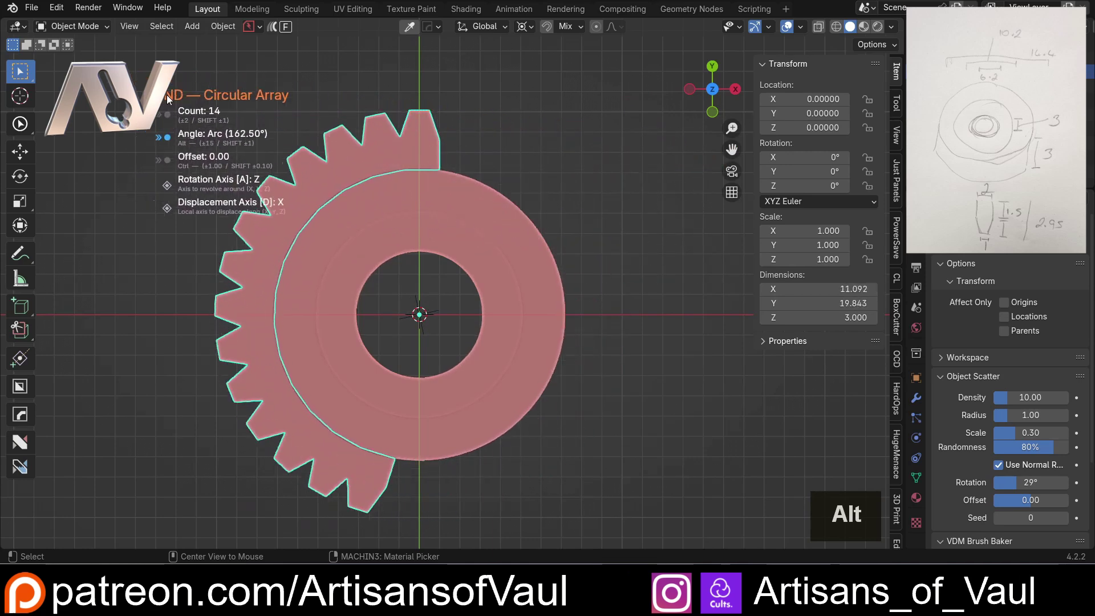
mouse_move(143, 113)
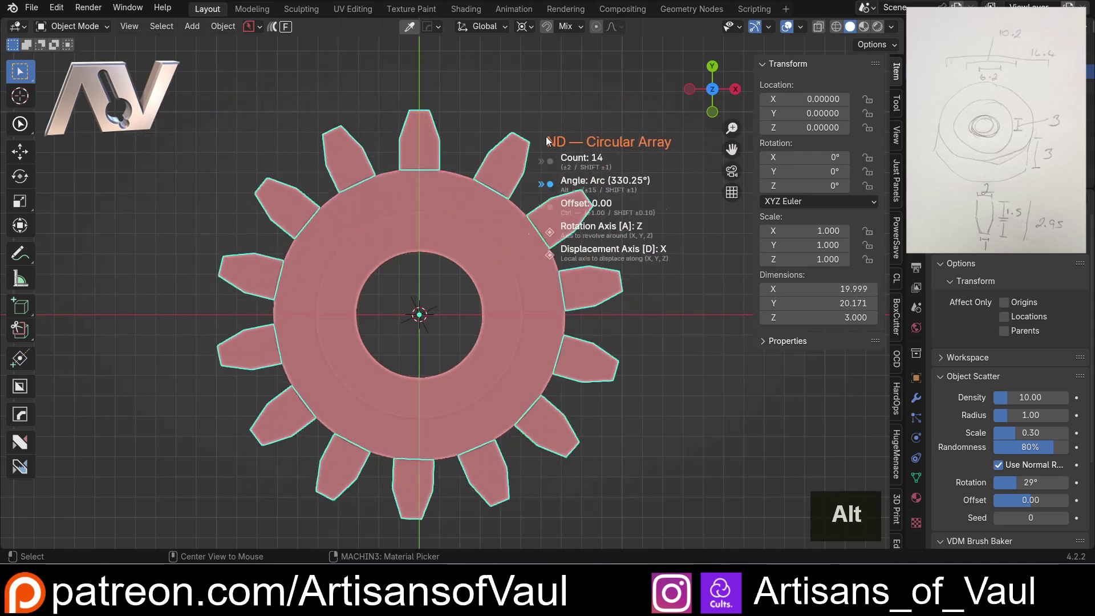
mouse_move(536, 135)
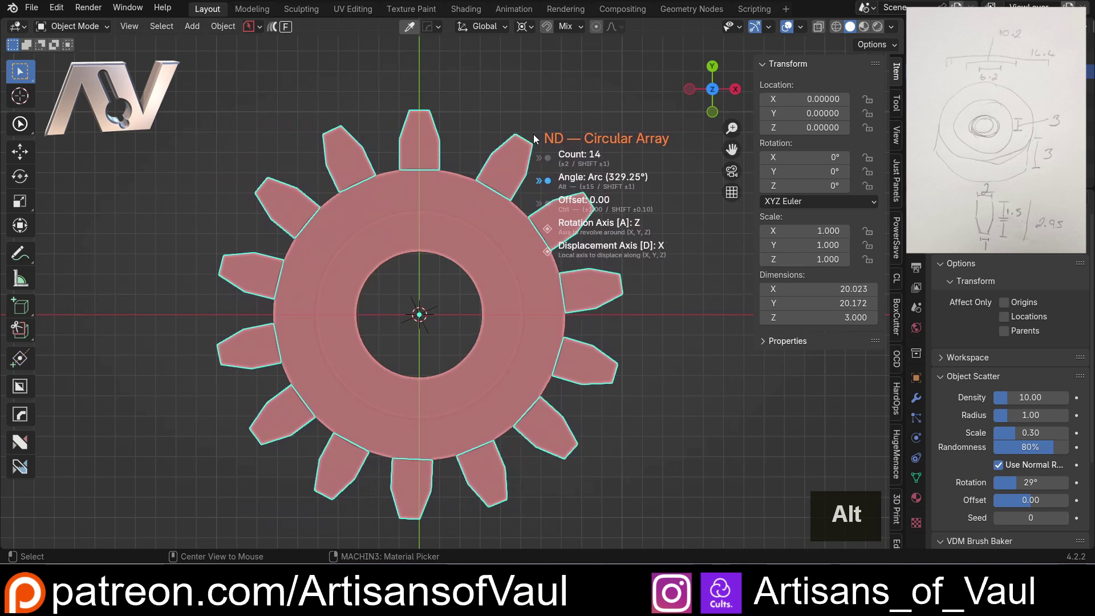
mouse_move(603, 135)
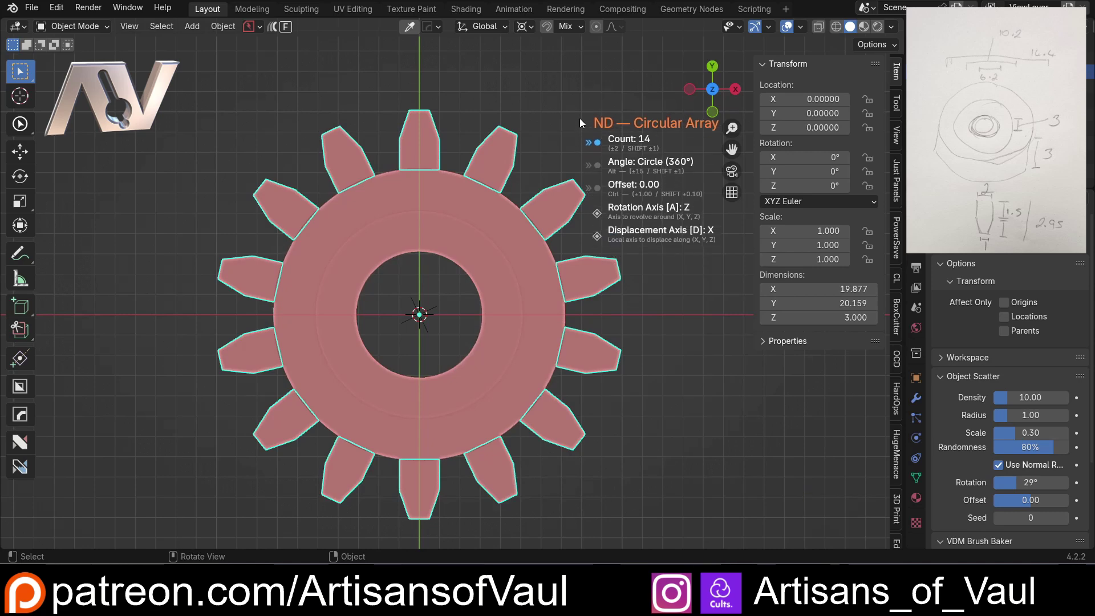
click(580, 118)
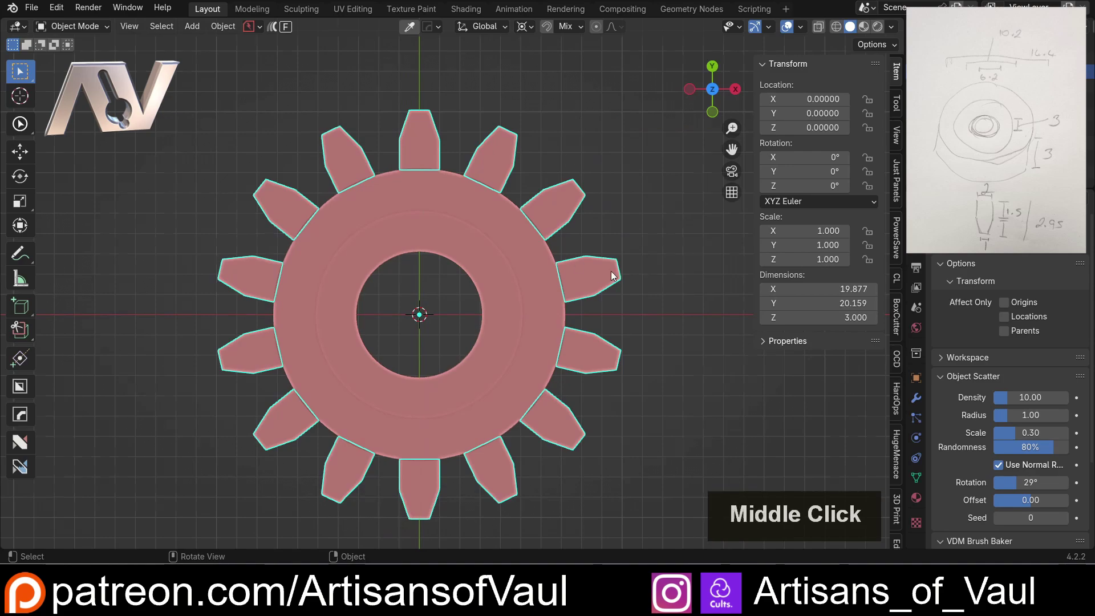
- Union the ring of teeth with the gear body using a boolean, and hide the separate teeth object
middle_drag(579, 118, 481, 352)
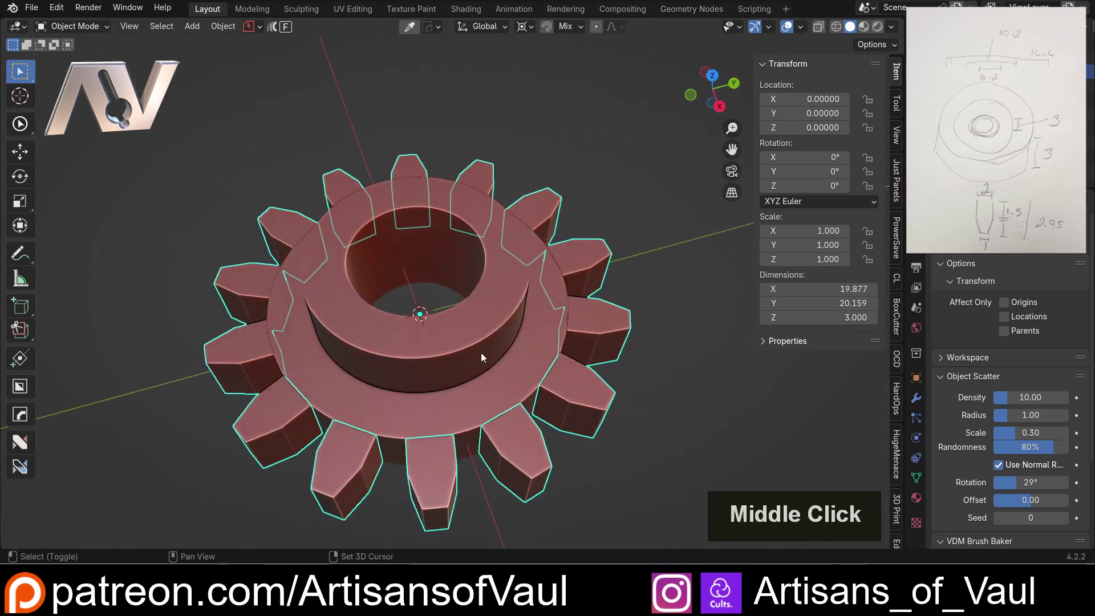
shift+click(481, 349)
key(ctrl+KP_Add)
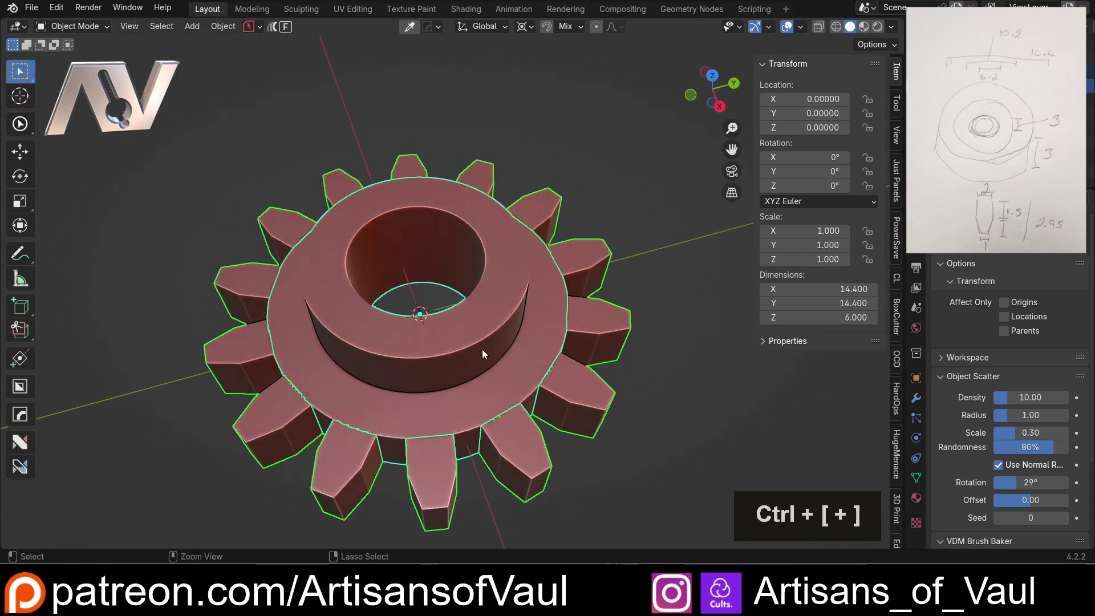
middle_drag(592, 344, 553, 286)
shift+click(427, 228)
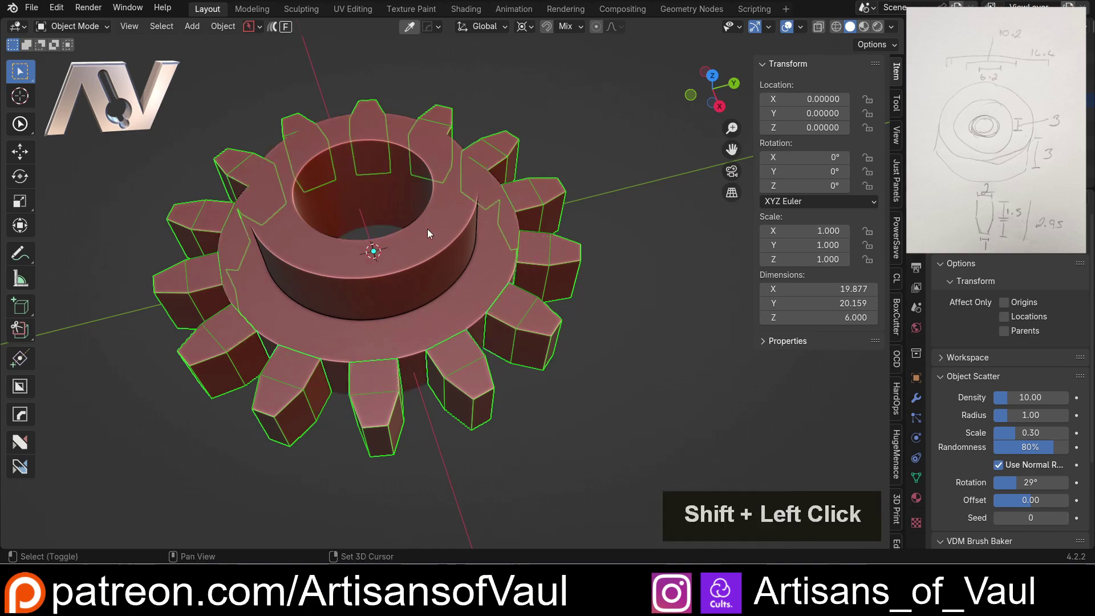
key(h)
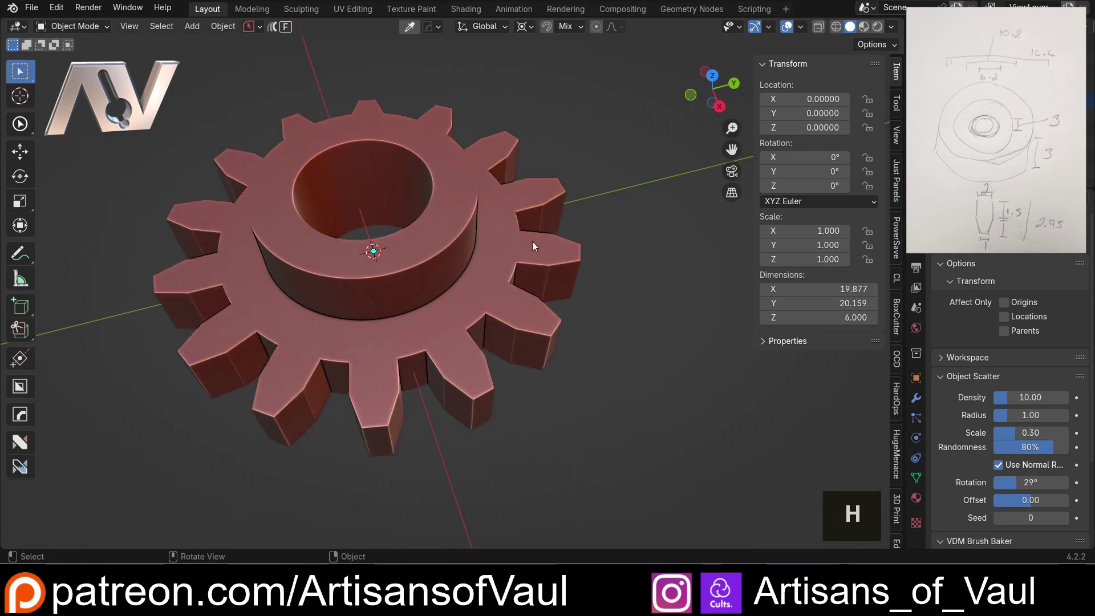
- Select the combined gear body and apply all of its modifiers
click(485, 310)
scroll(486, 315, up, 5)
scroll(486, 315, down, 5)
middle_drag(492, 303, 423, 351)
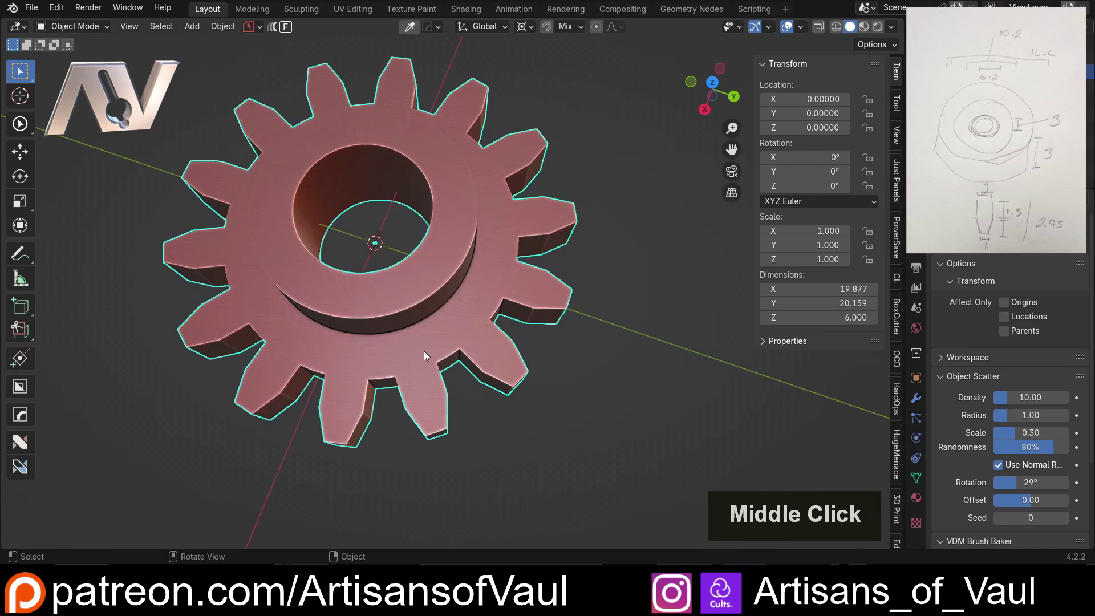
shift+middle_drag(333, 340, 379, 337)
scroll(460, 357, up, 3)
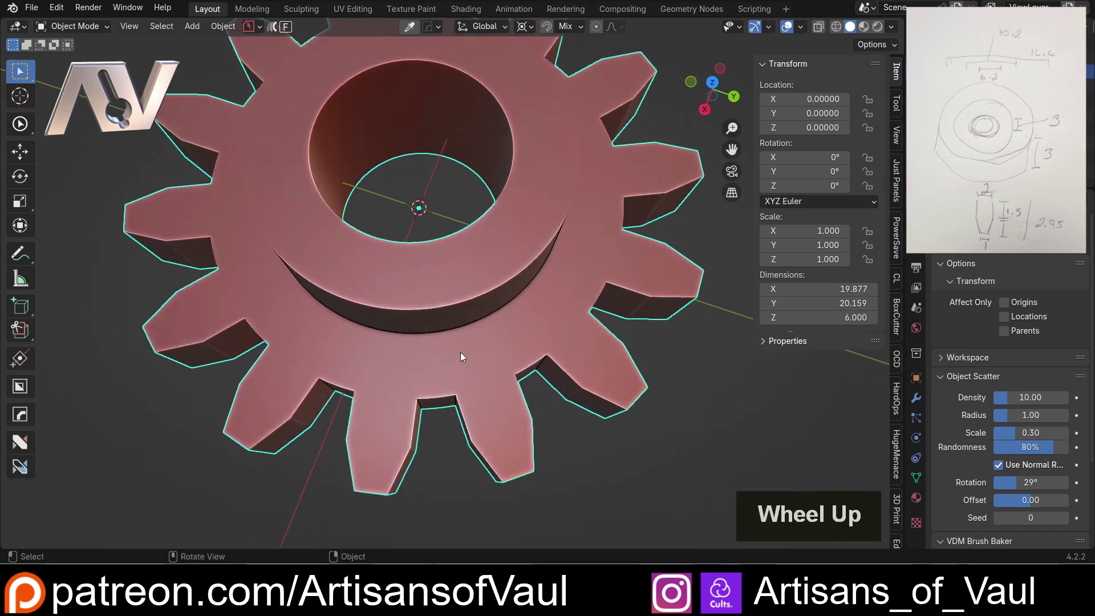
middle_drag(583, 375, 487, 320)
middle_drag(399, 337, 489, 340)
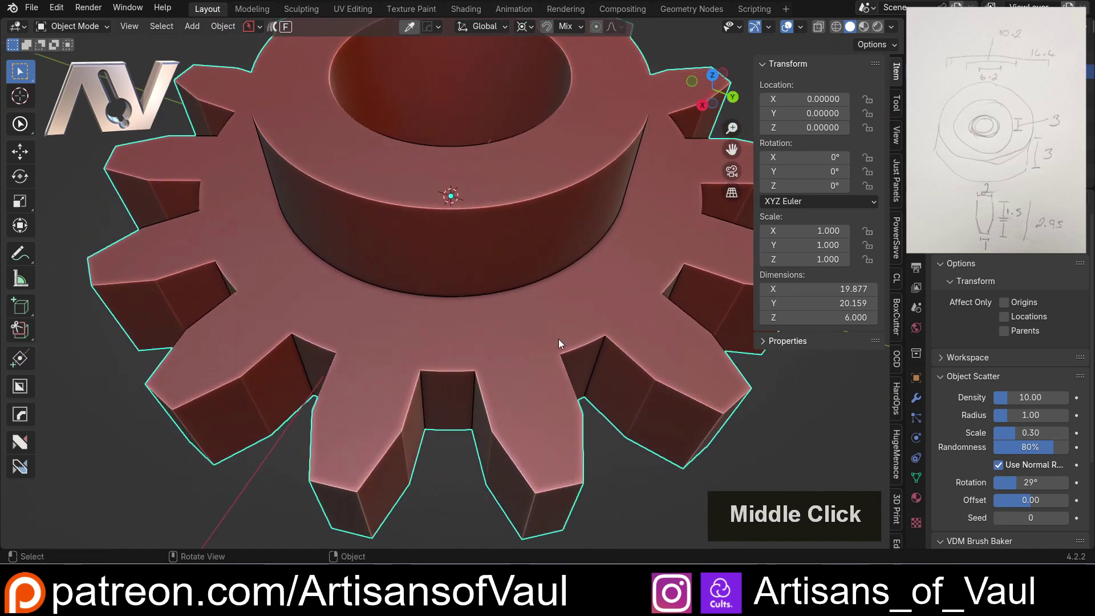
click(917, 399)
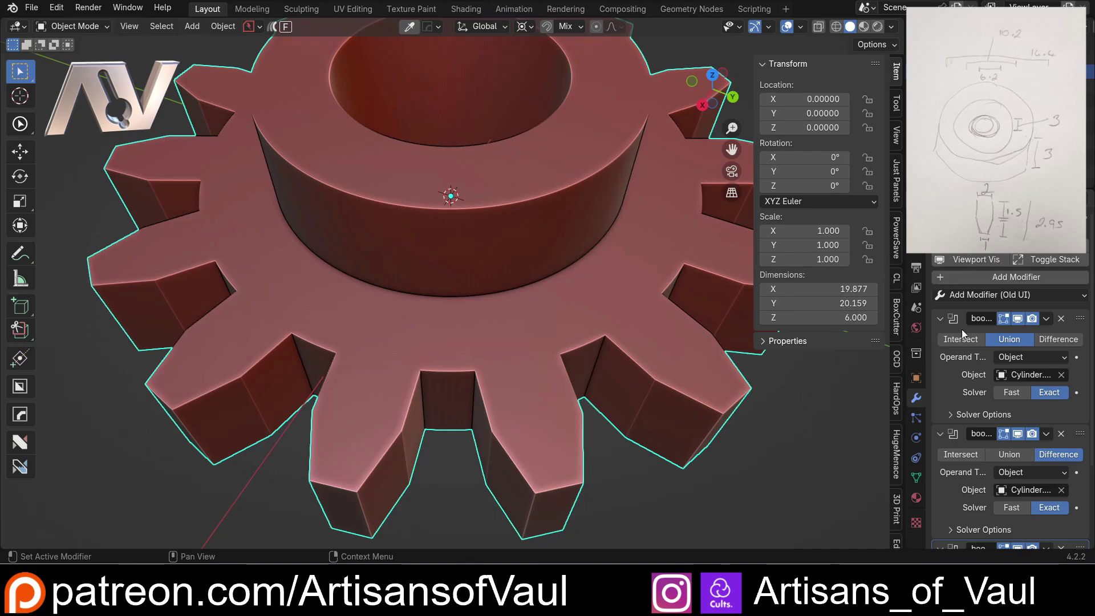
click(970, 255)
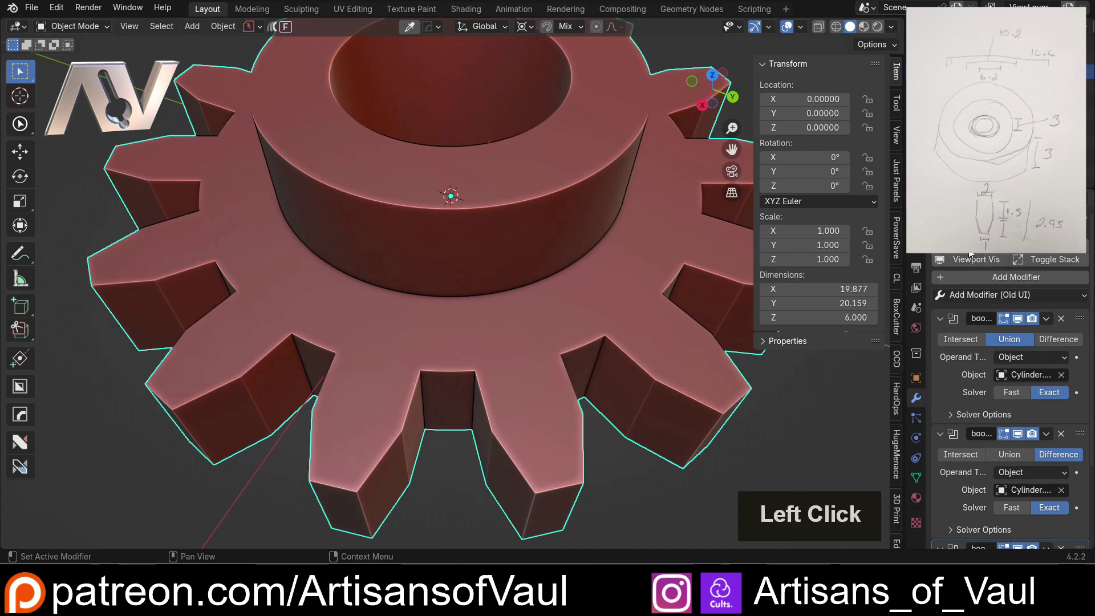
- Examine the gear's mesh in Edit Mode where the tooth roots meet the curved rim of the disc
key(Tab)
scroll(514, 371, up, 4)
shift+middle_drag(514, 371, 483, 304)
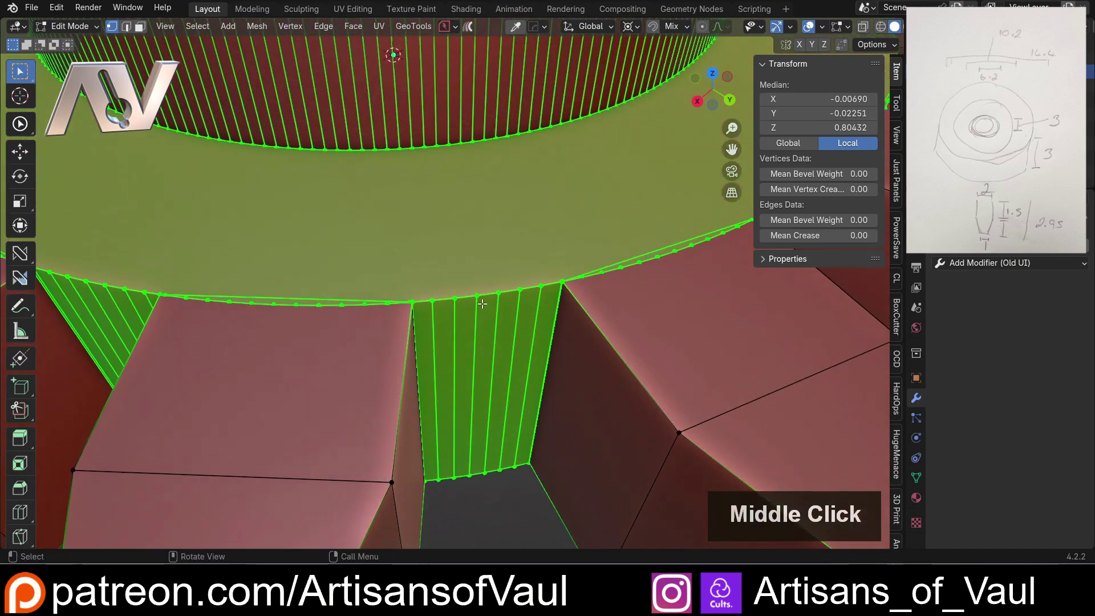
scroll(483, 304, down, 3)
shift+middle_drag(341, 336, 376, 241)
scroll(375, 241, up, 3)
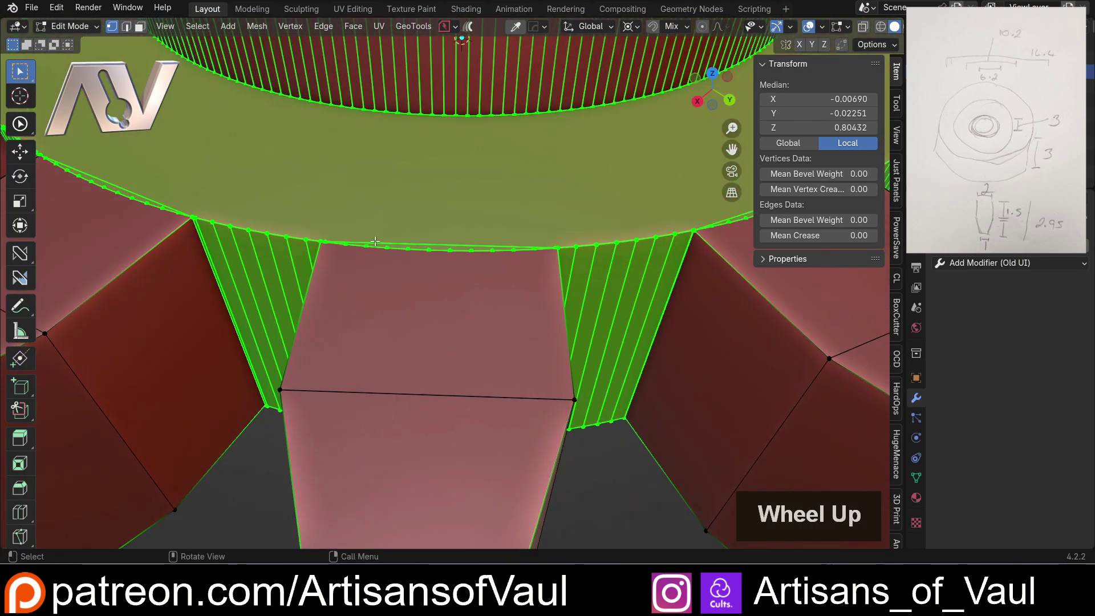
middle_drag(453, 298, 409, 320)
scroll(409, 319, up, 3)
key(Tab)
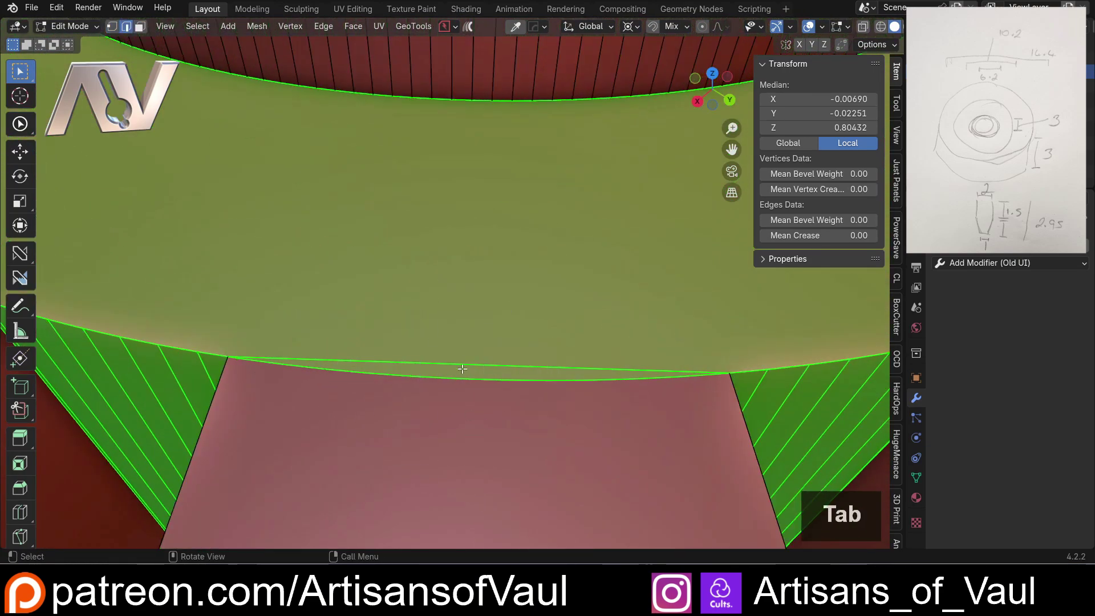
- Dissolve the extra straight edges crossing the tooth roots on the upper face of the gear disc
click(463, 363)
key(ctrl+x)
scroll(463, 362, down, 3)
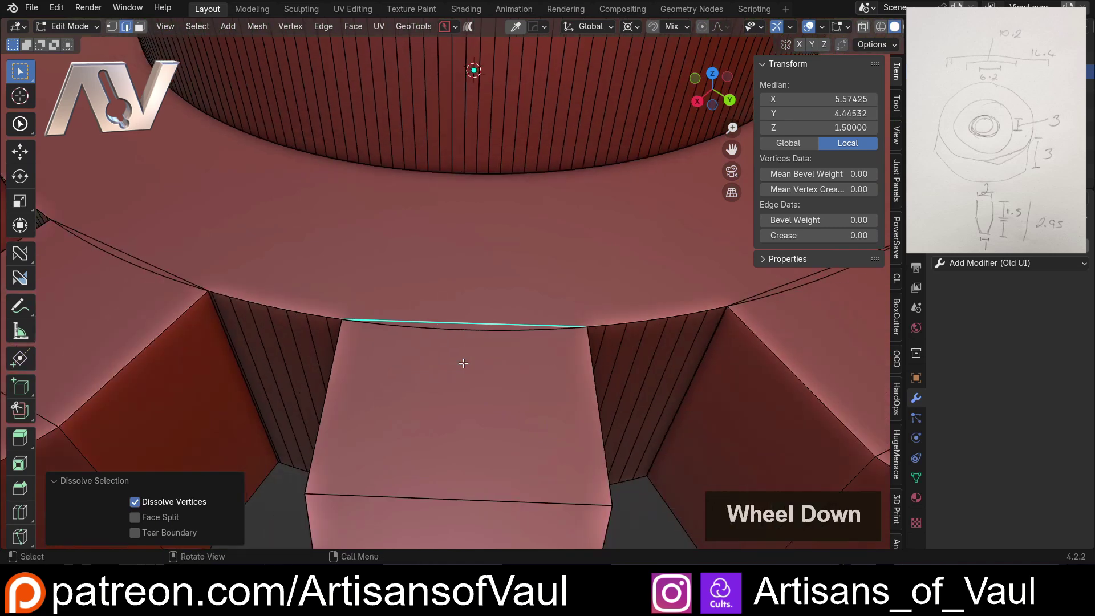
key(ctrl+x)
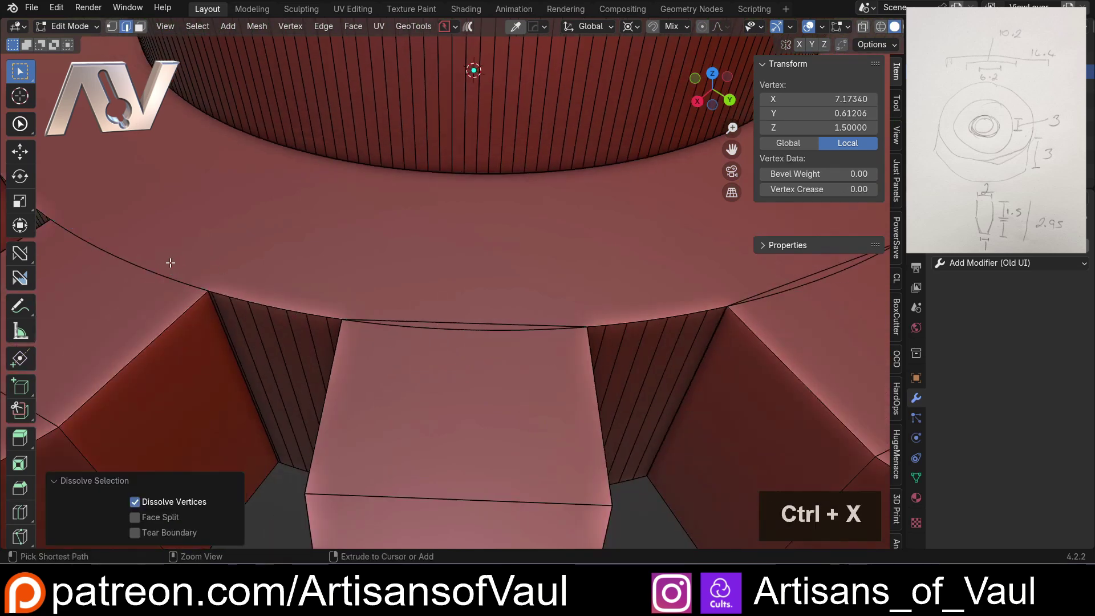
click(533, 326)
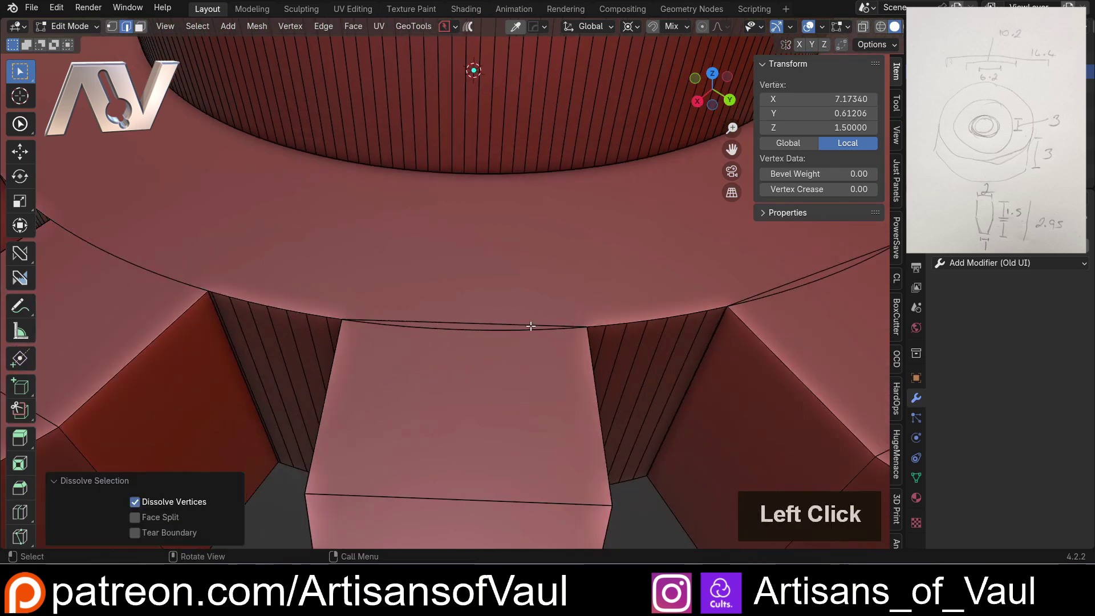
click(746, 290)
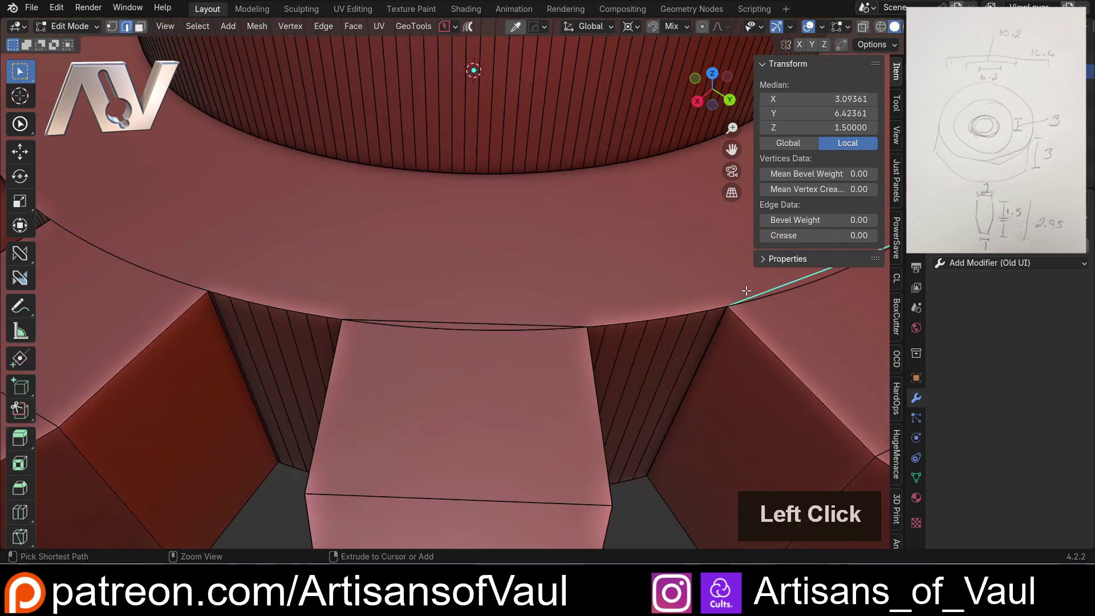
key(ctrl+x)
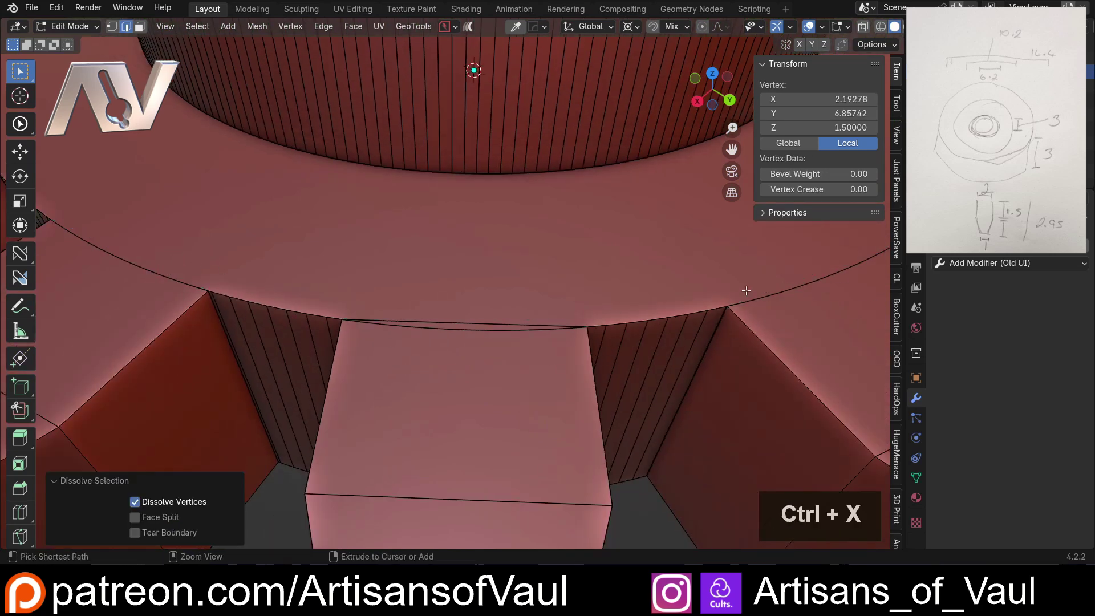
- Try deleting the straight edge across another tooth root with the Edges delete option, and undo the deletion
scroll(479, 294, down, 4)
shift+middle_drag(479, 293, 478, 260)
scroll(490, 251, down, 3)
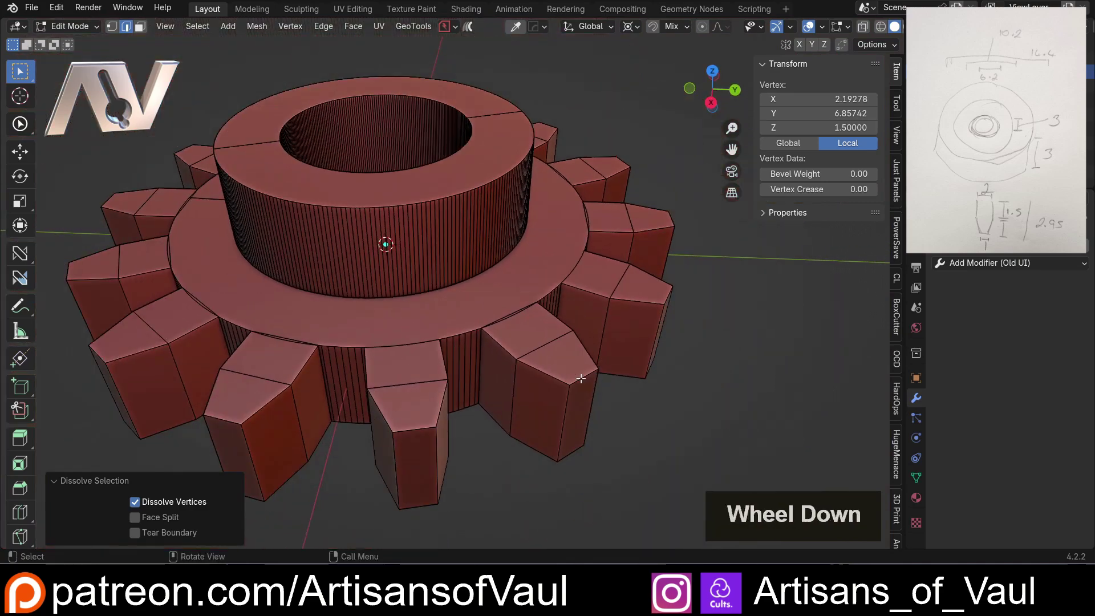
shift+middle_drag(490, 251, 533, 313)
scroll(539, 366, up, 5)
shift+middle_drag(539, 366, 546, 341)
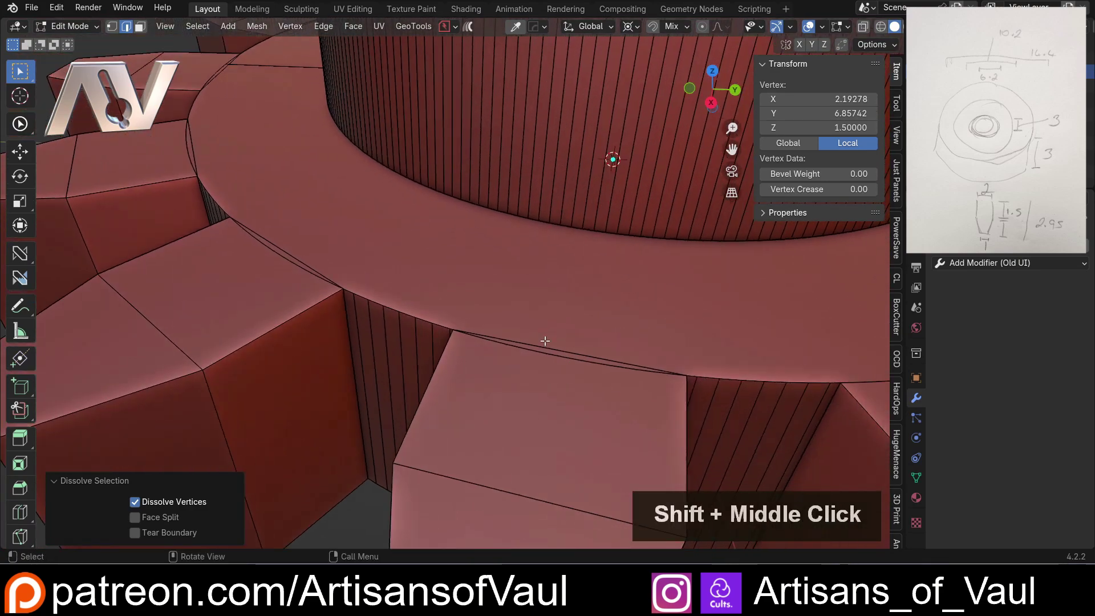
click(558, 346)
key(x)
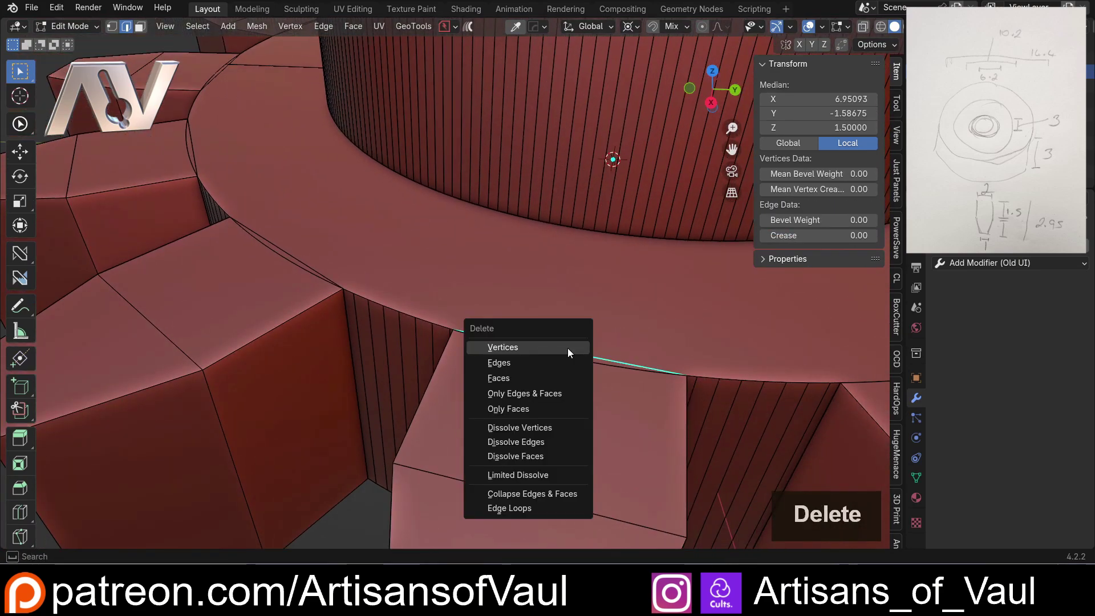
click(551, 363)
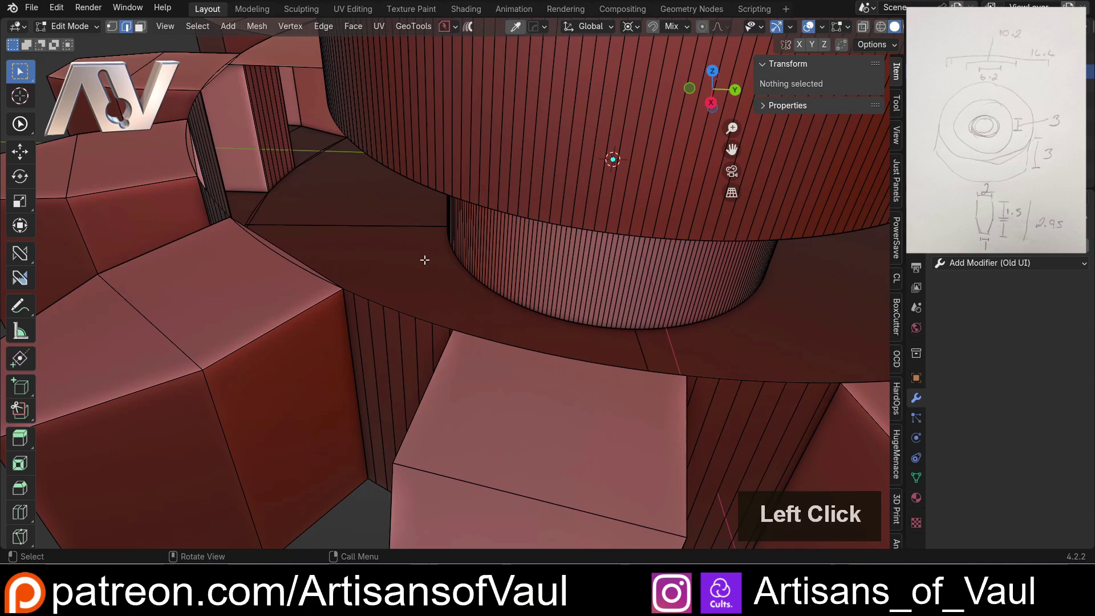
key(ctrl+z)
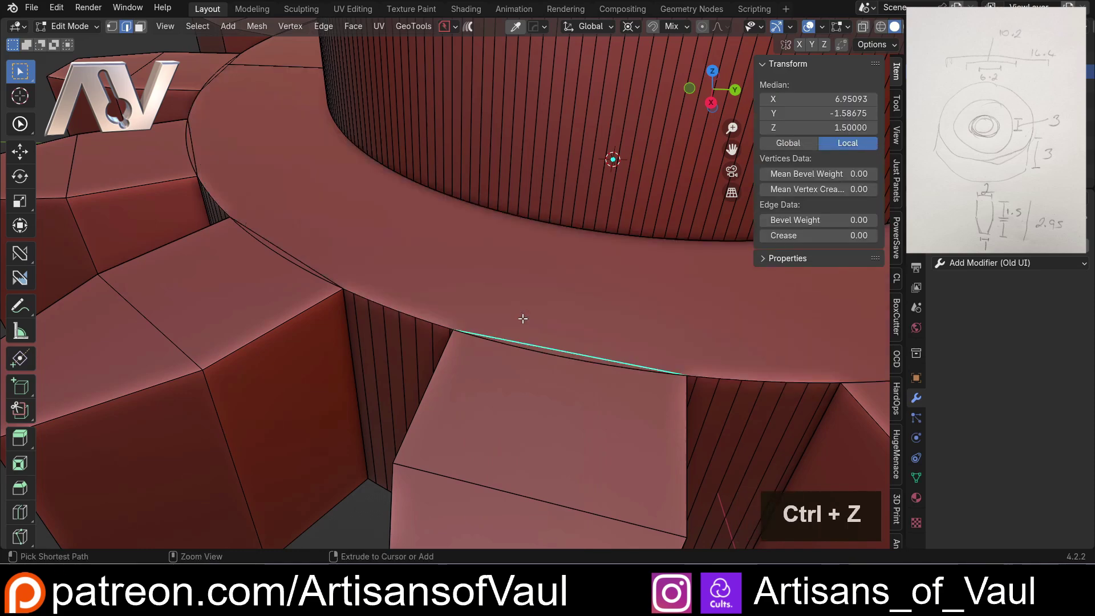
- Examine the remaining straight edges at the tooth roots around the disc's rim
scroll(523, 314, down, 3)
shift+middle_drag(523, 314, 502, 303)
scroll(522, 348, up, 3)
scroll(461, 349, up, 2)
scroll(498, 388, down, 3)
scroll(479, 322, down, 4)
scroll(472, 371, up, 3)
scroll(498, 298, down, 2)
- Try the HardOps Clean Mesh operation on the whole gear, check its mesh in Edit Mode and undo the cleanup
key(Tab)
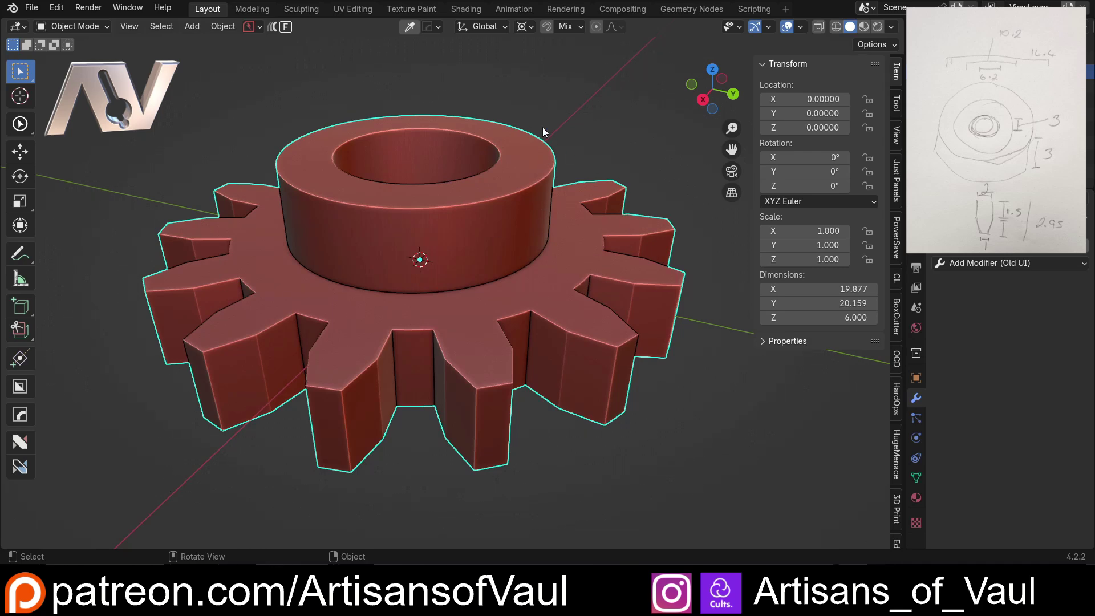
key(q)
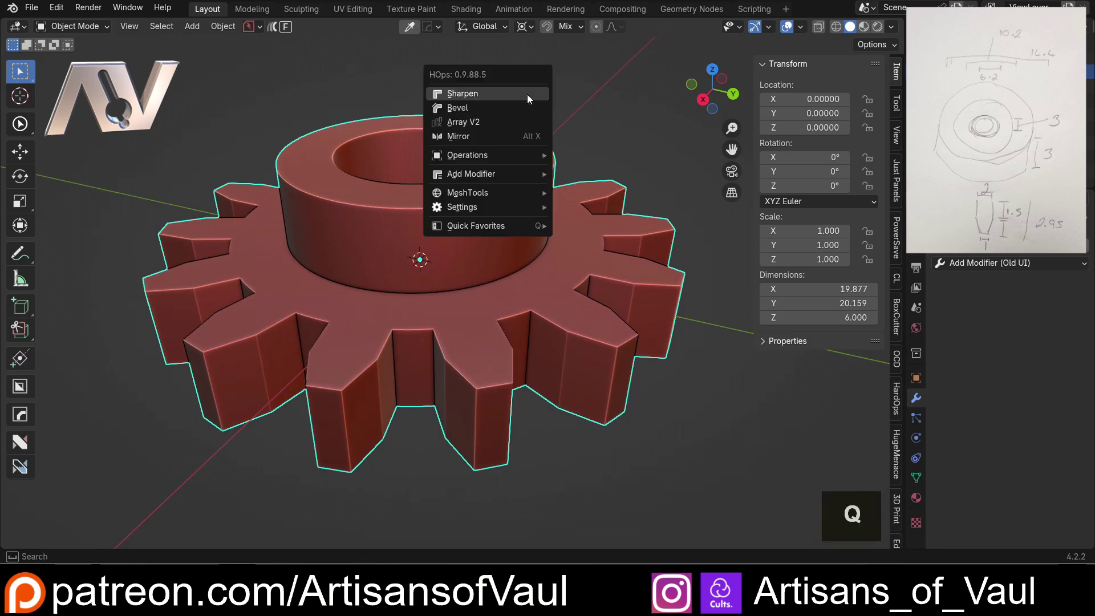
mouse_move(524, 158)
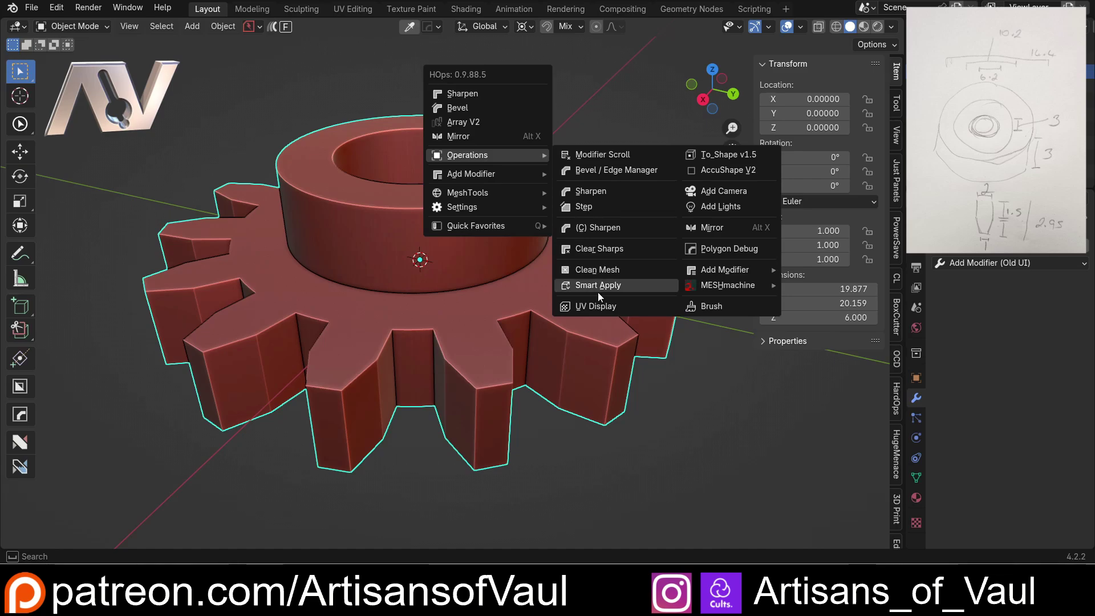
click(604, 273)
key(Tab)
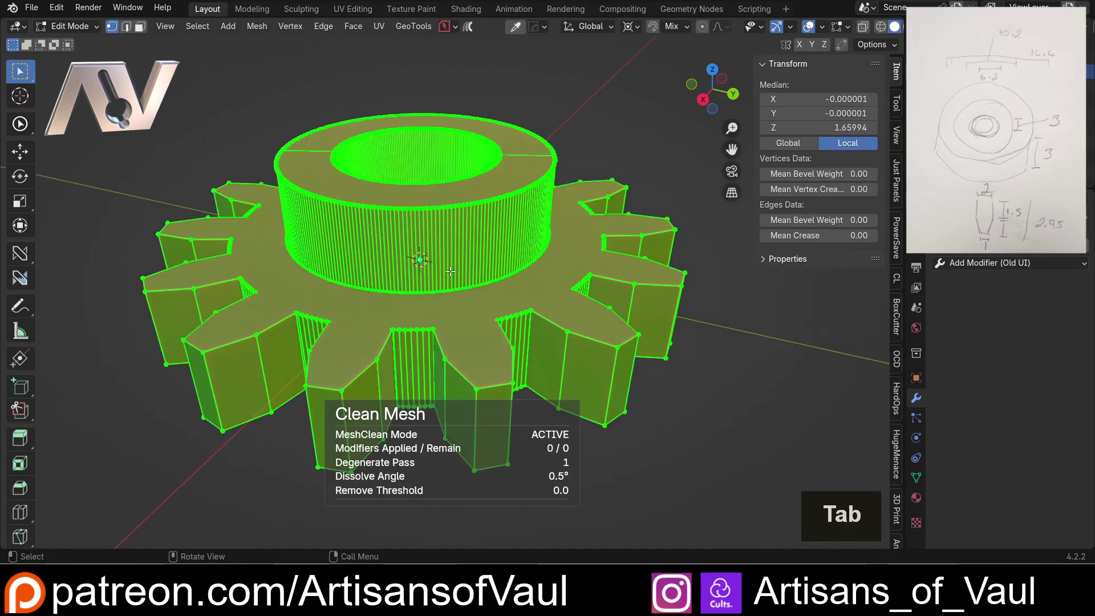
scroll(450, 322, down, 2)
middle_drag(378, 275, 429, 329)
scroll(523, 376, up, 2)
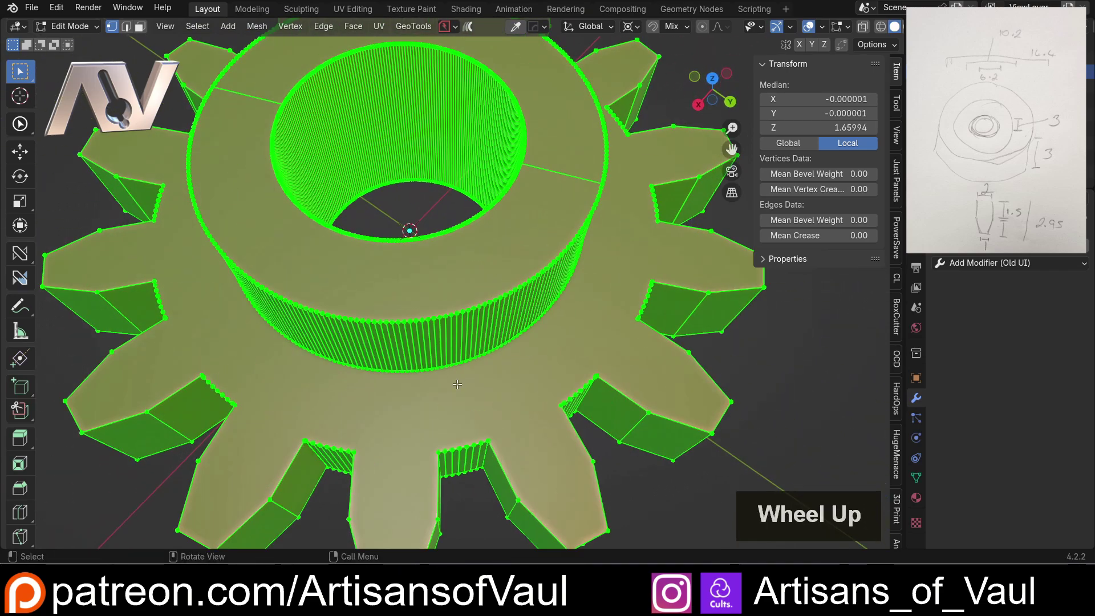
scroll(460, 381, down, 3)
middle_drag(460, 382, 416, 342)
key(ctrl+z)
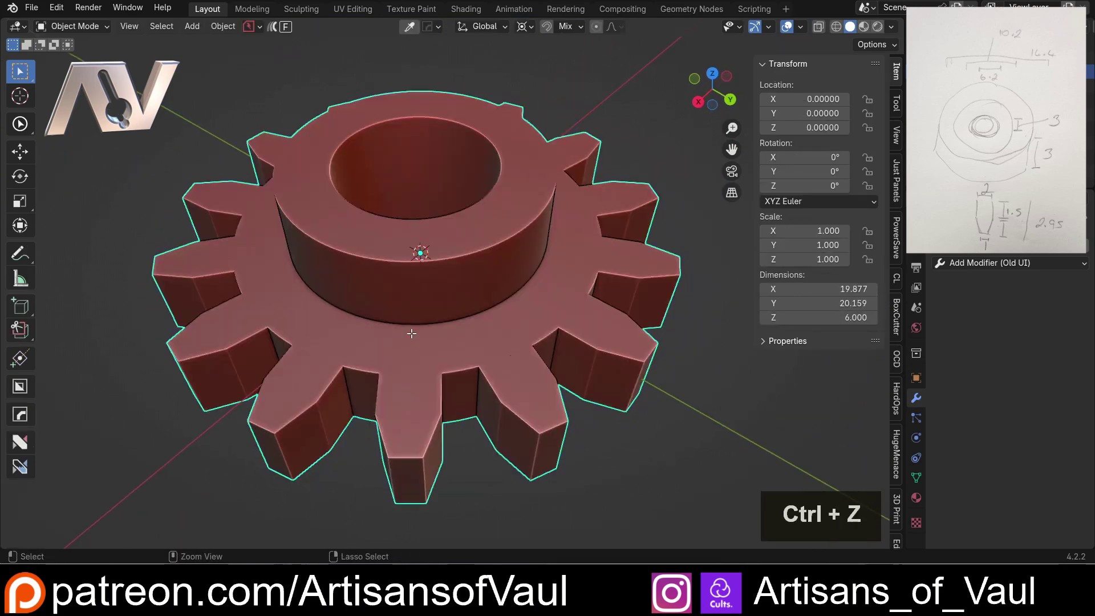
- Clean up the gear's entire mesh in Edit Mode with a Limited Dissolve at a max angle of 0.1°
key(Tab)
scroll(400, 336, up, 3)
shift+middle_drag(396, 346, 421, 314)
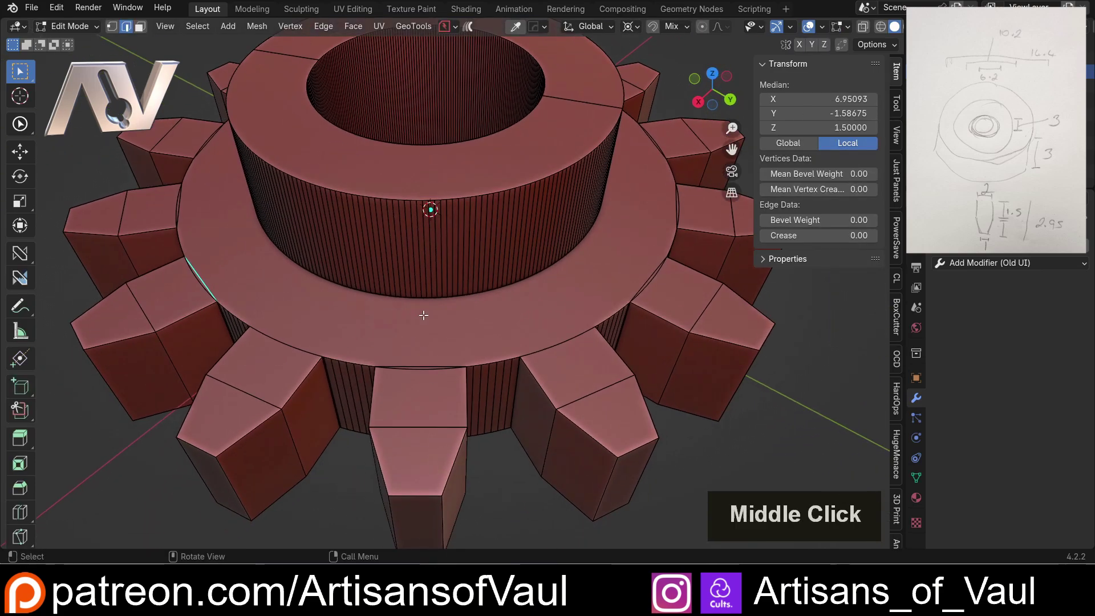
key(a)
key(x)
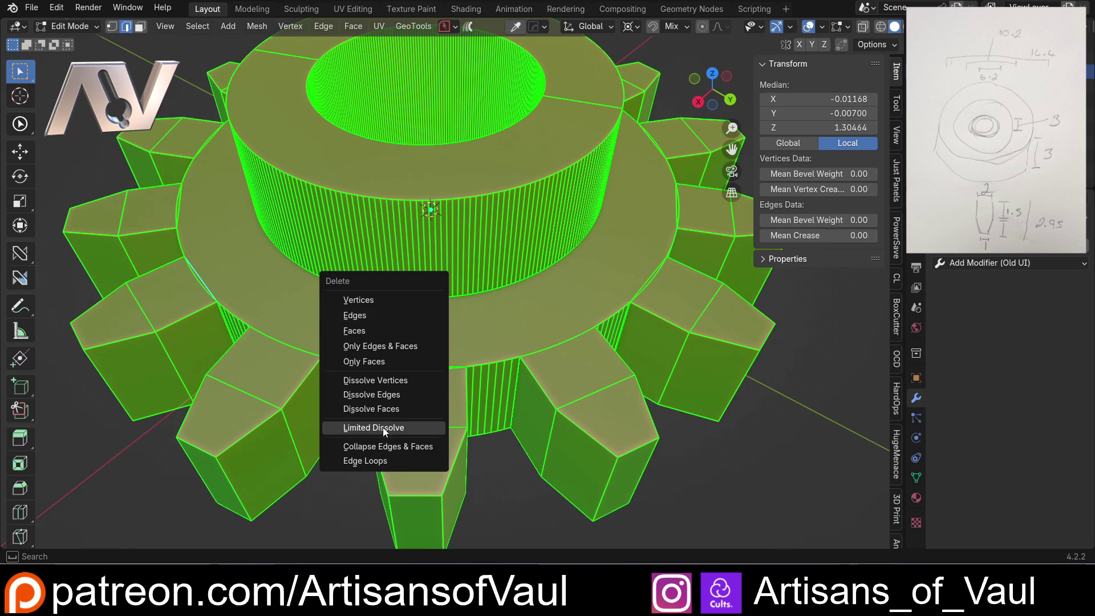
click(382, 427)
shift+middle_drag(351, 385, 390, 347)
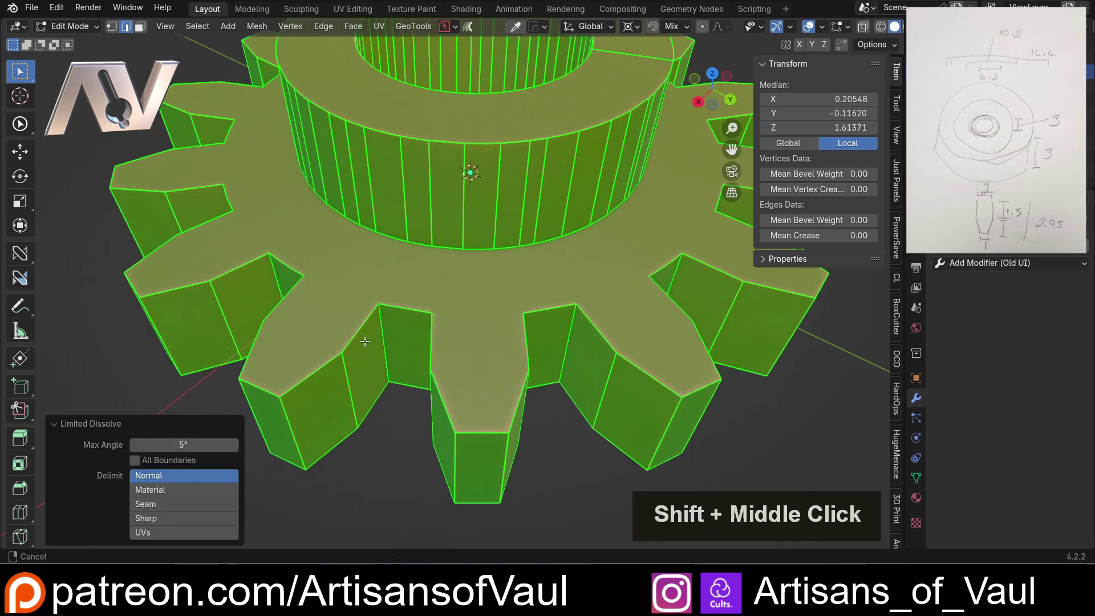
click(170, 445)
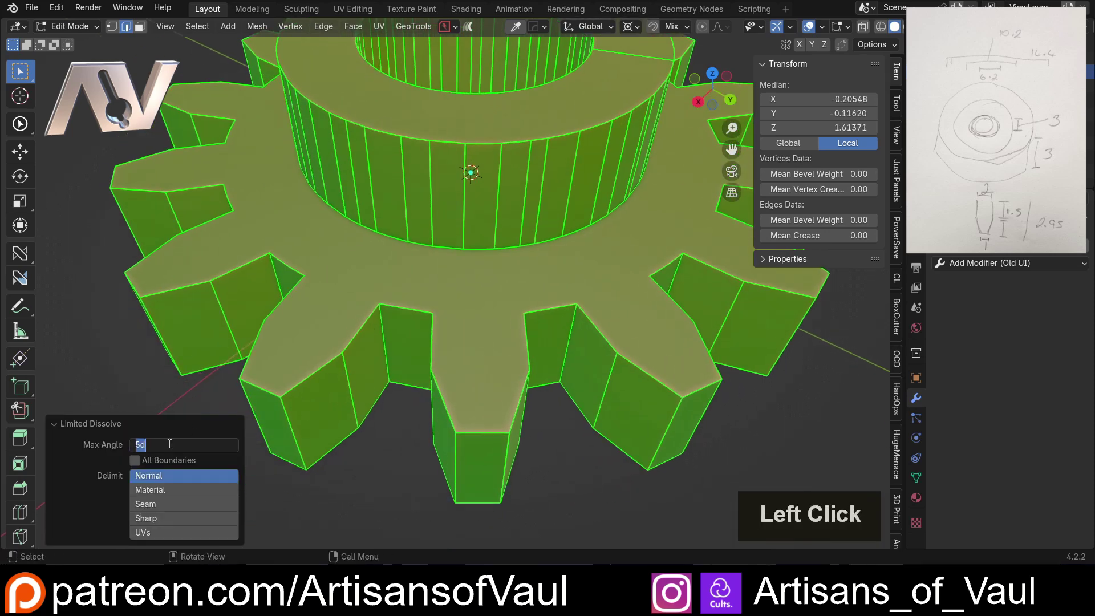
text(0.)
text(1)
key(Return)
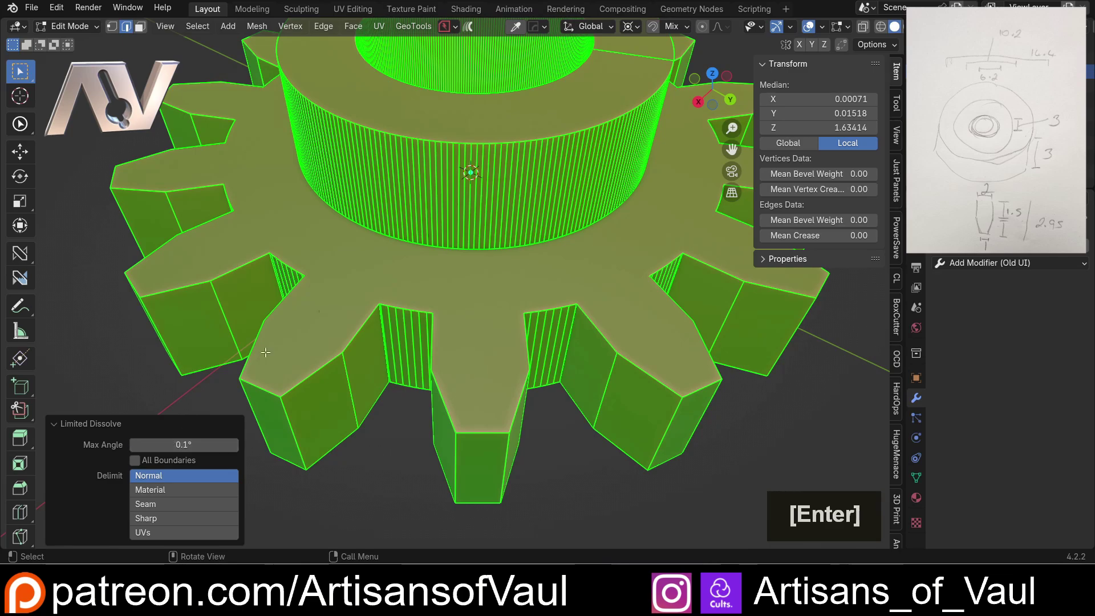
- Examine the dissolved mesh around the teeth, collar and bore from several angles, and return to Object Mode
scroll(266, 353, down, 1)
middle_drag(266, 352, 490, 359)
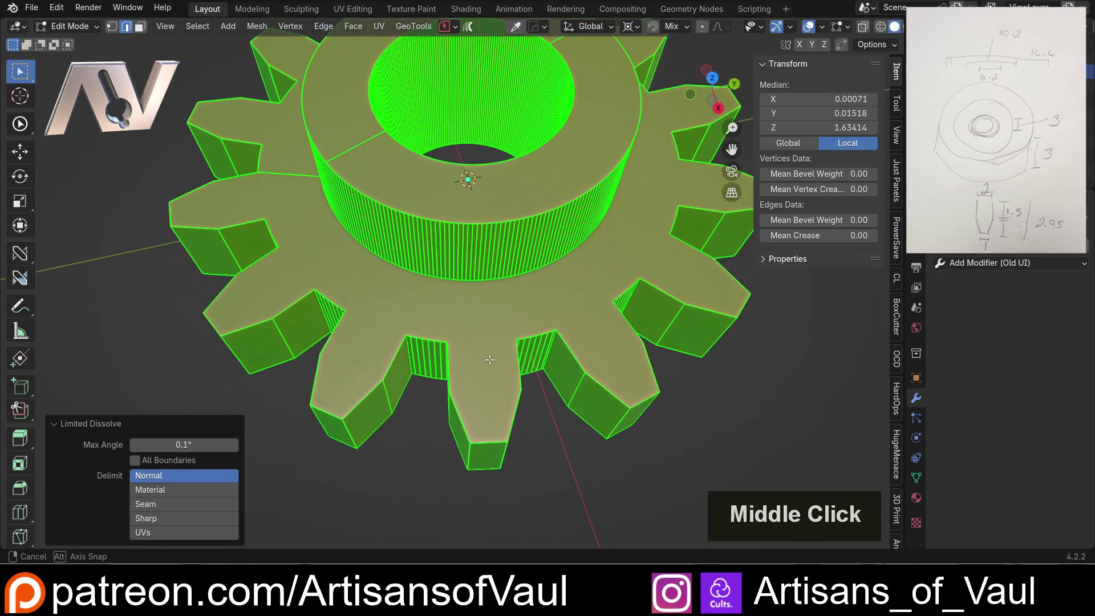
scroll(421, 321, down, 2)
shift+middle_drag(530, 251, 560, 237)
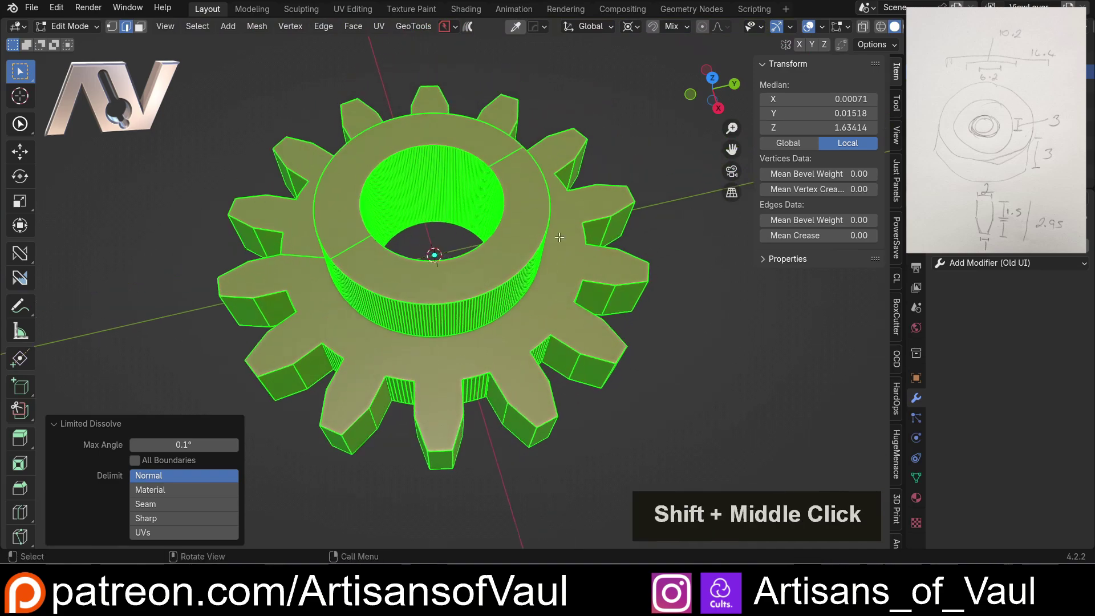
scroll(450, 376, up, 3)
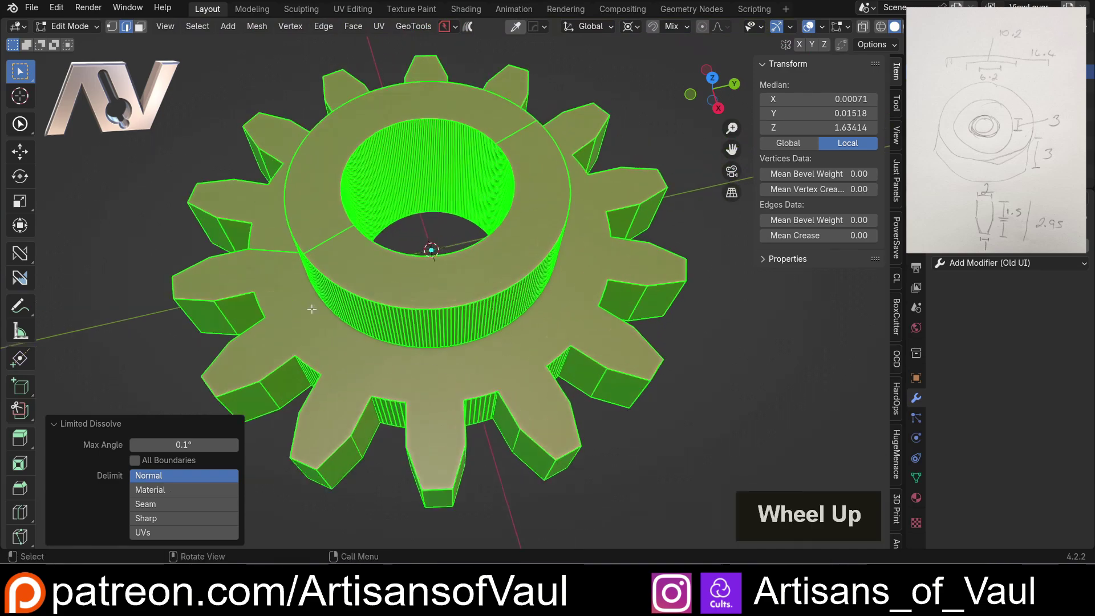
shift+middle_drag(433, 342, 391, 275)
scroll(581, 415, down, 3)
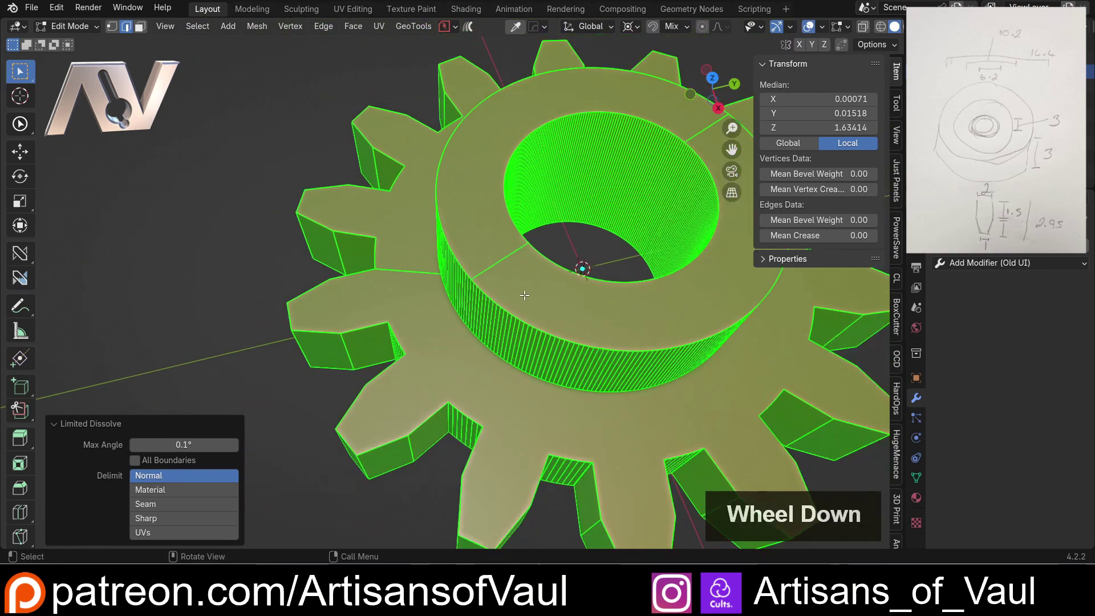
middle_drag(582, 266, 434, 274)
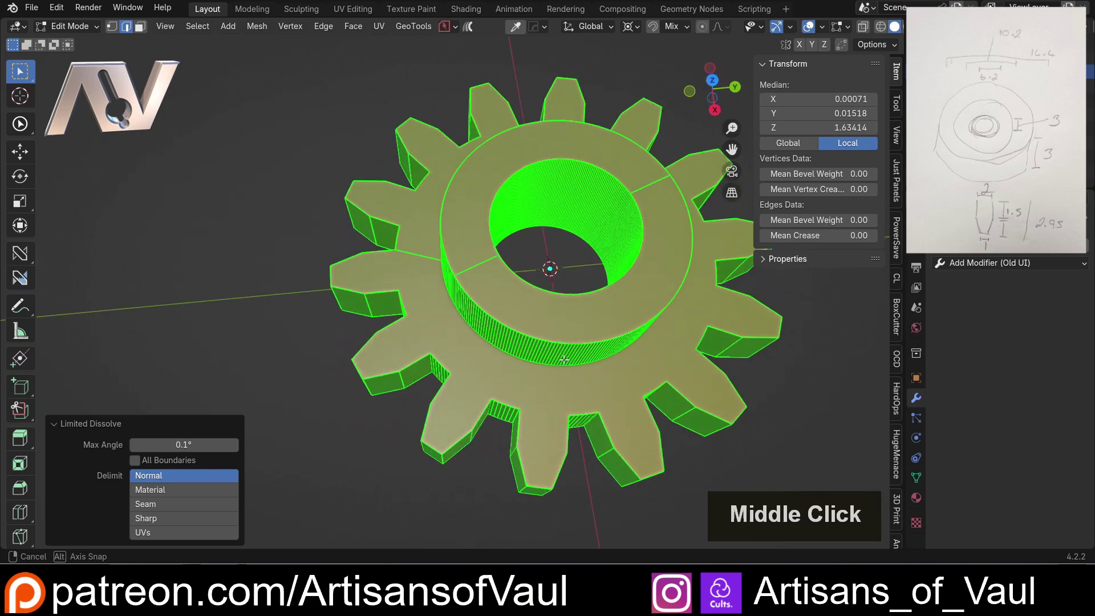
click(303, 237)
key(Tab)
shift+middle_drag(344, 164, 273, 218)
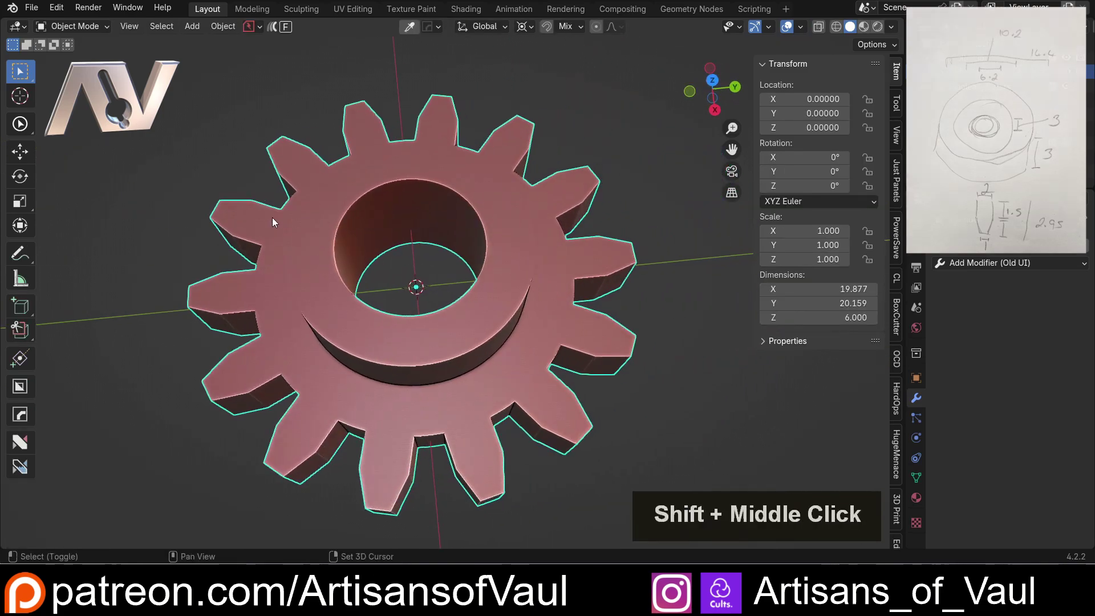
- Export the selected gear as CustomGear.stl to the YourFiles folder with Selection Only enabled
click(31, 7)
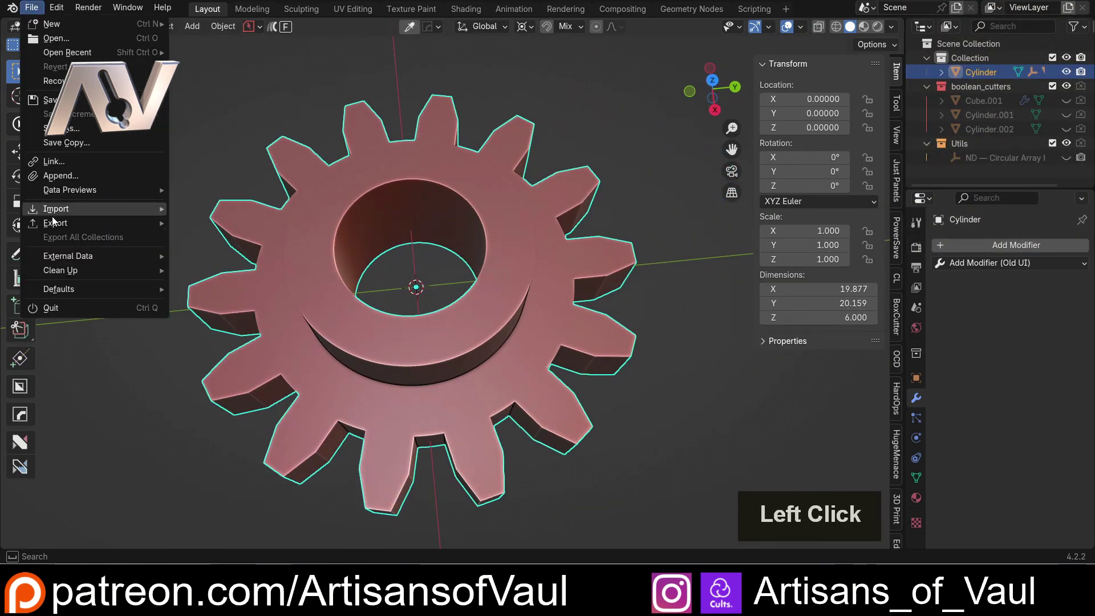
mouse_move(125, 228)
click(218, 323)
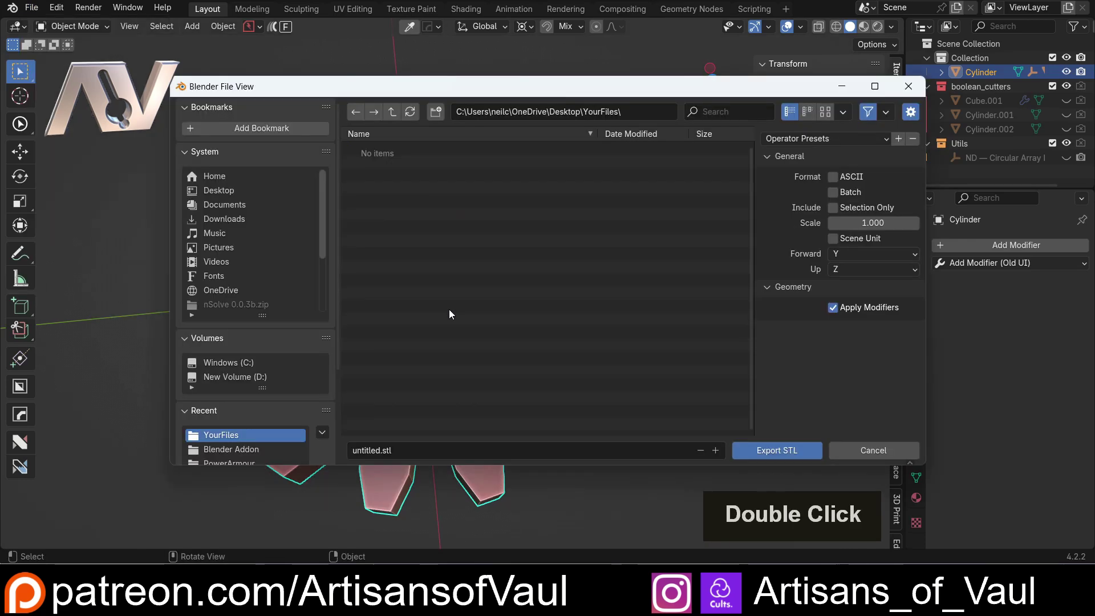
click(833, 209)
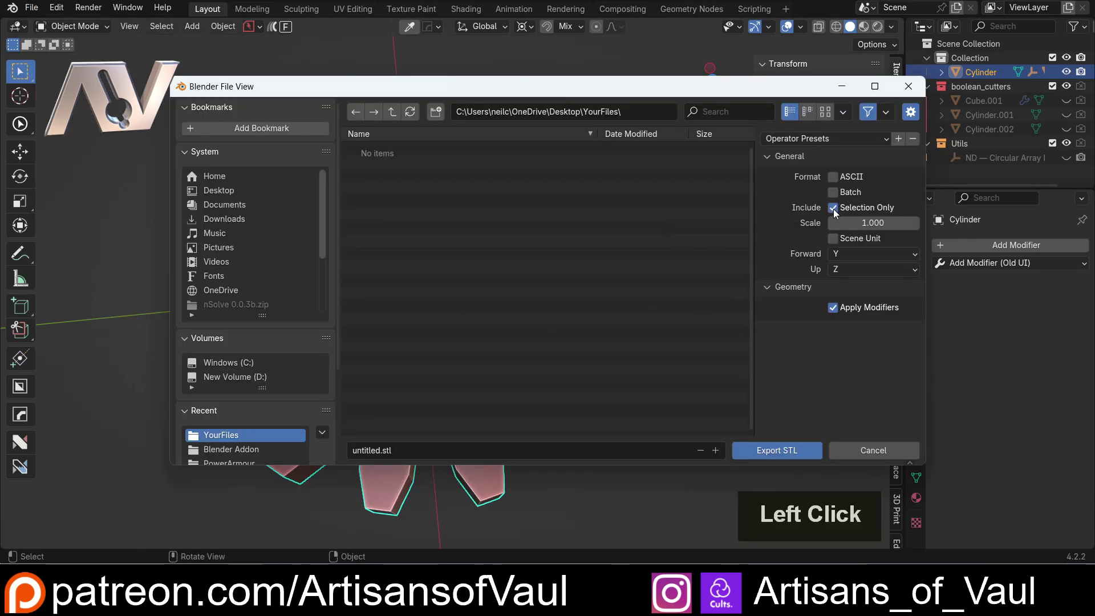
drag(685, 97, 582, 90)
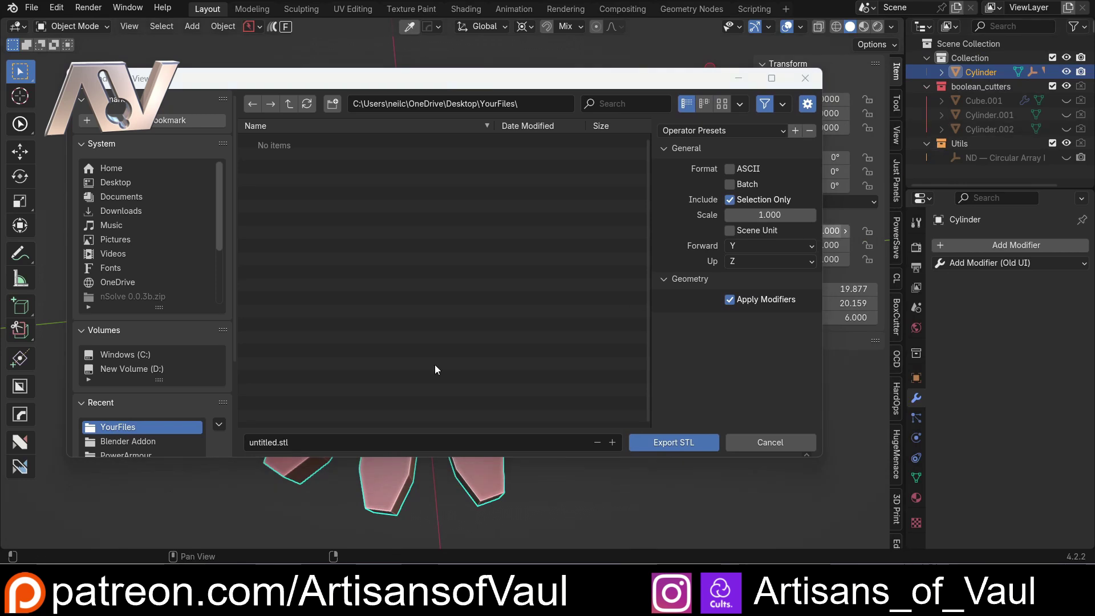
click(268, 443)
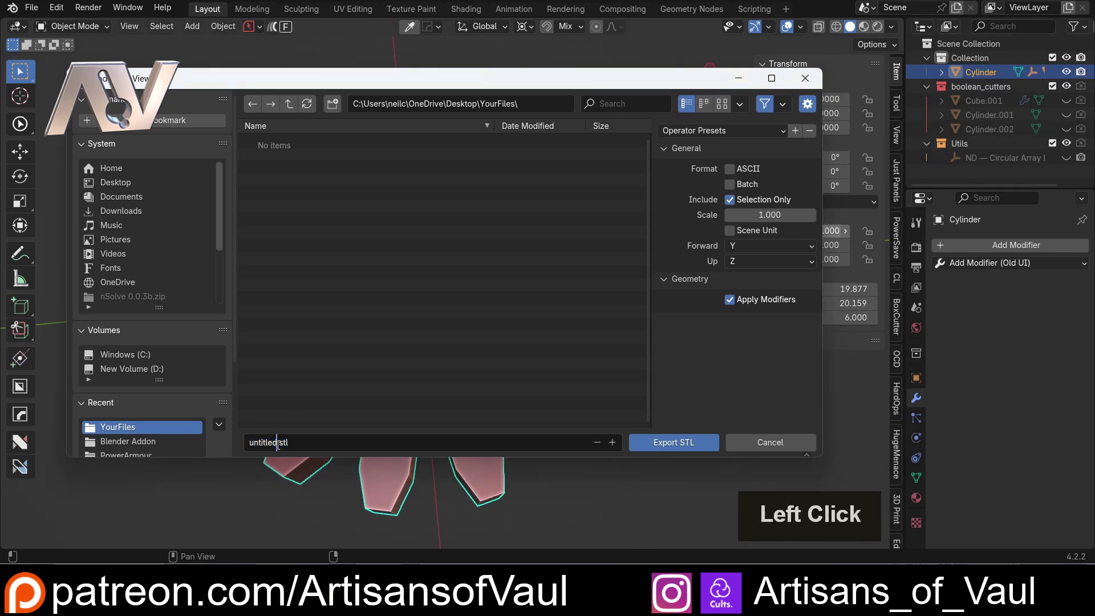
text(Custom)
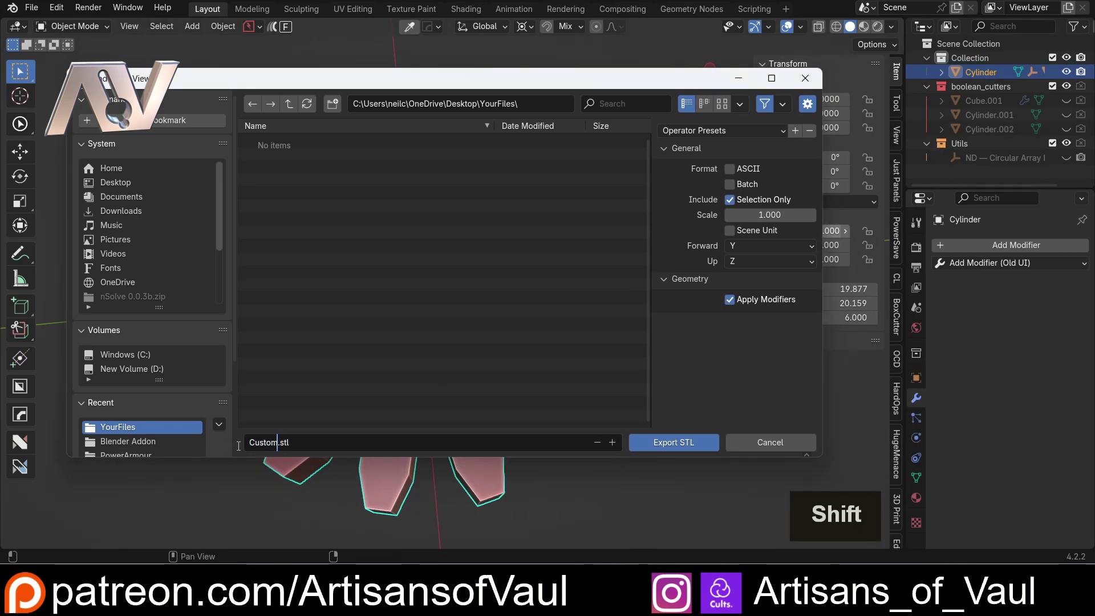
text(Gear)
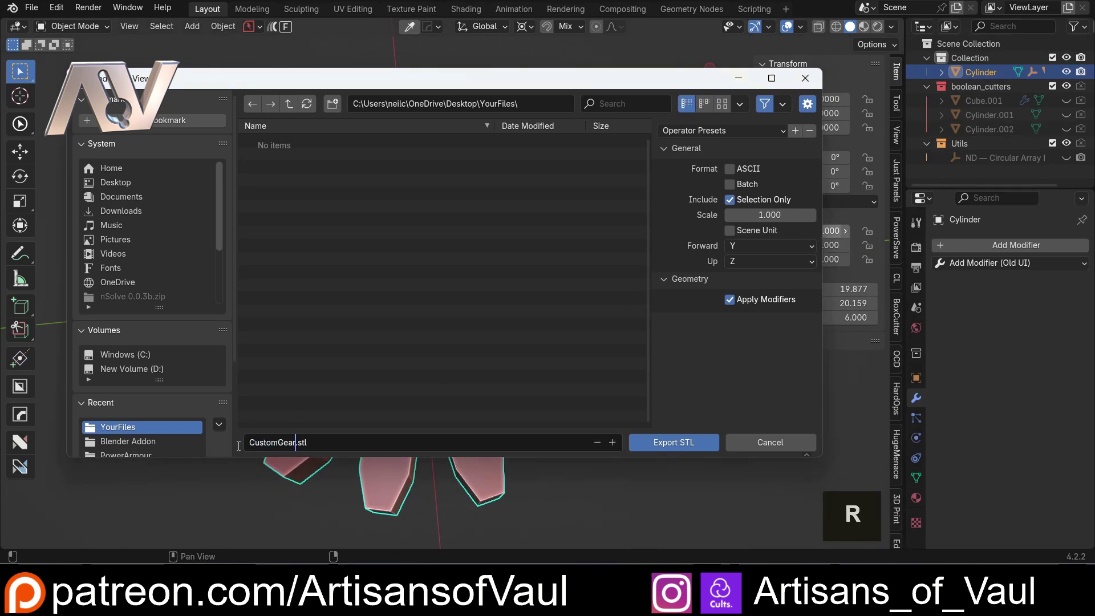
click(659, 442)
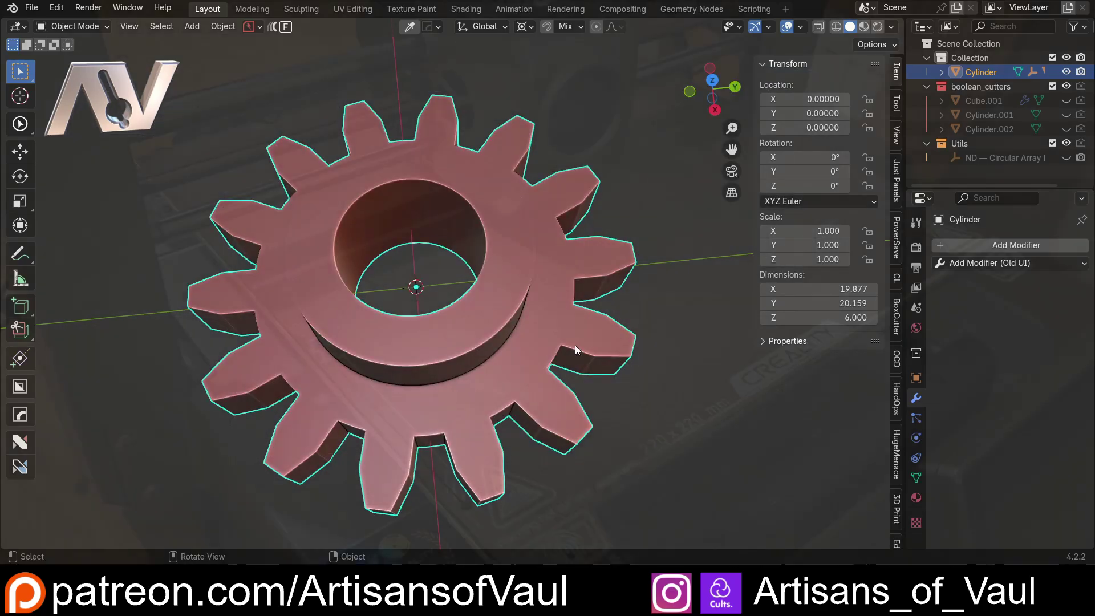